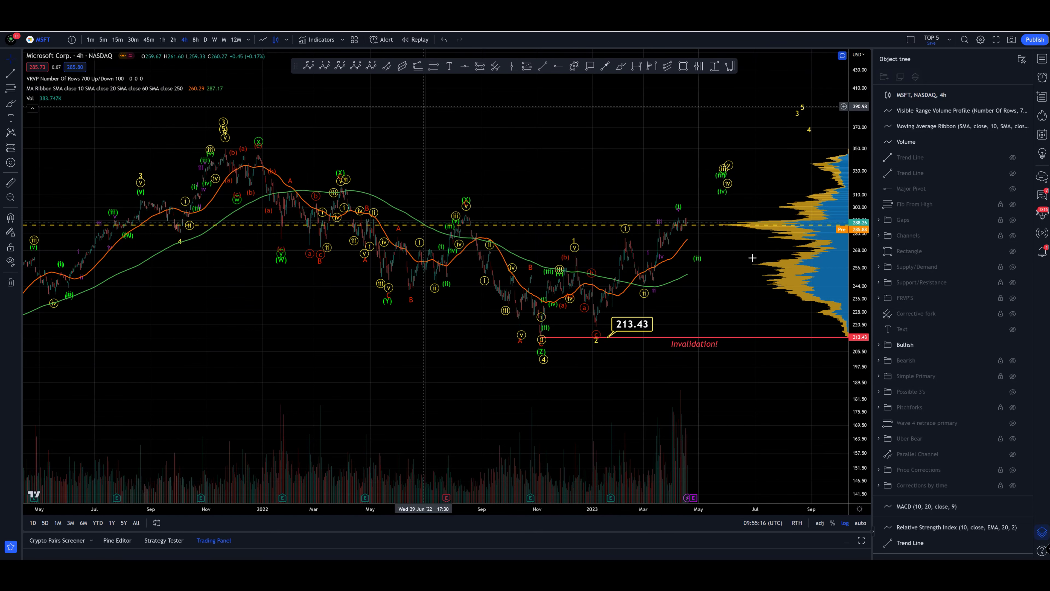
Step: Hide the Bullish drawing group, switch the MSFT chart to the weekly timeframe and widen the view of the 2021–2023 candles
{"action": "left_click", "coordinate": [1012, 346]}
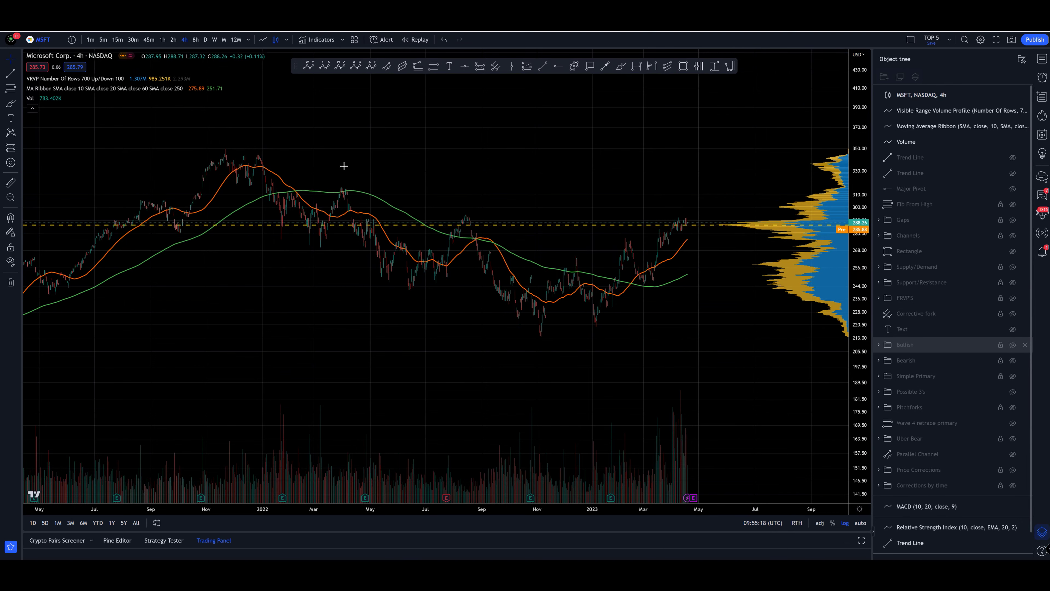
{"action": "left_click", "coordinate": [214, 39]}
{"action": "left_click_drag", "start_coordinate": [823, 383], "coordinate": [626, 375]}
{"action": "scroll", "coordinate": [626, 375], "scroll_direction": "up", "scroll_amount": 6}
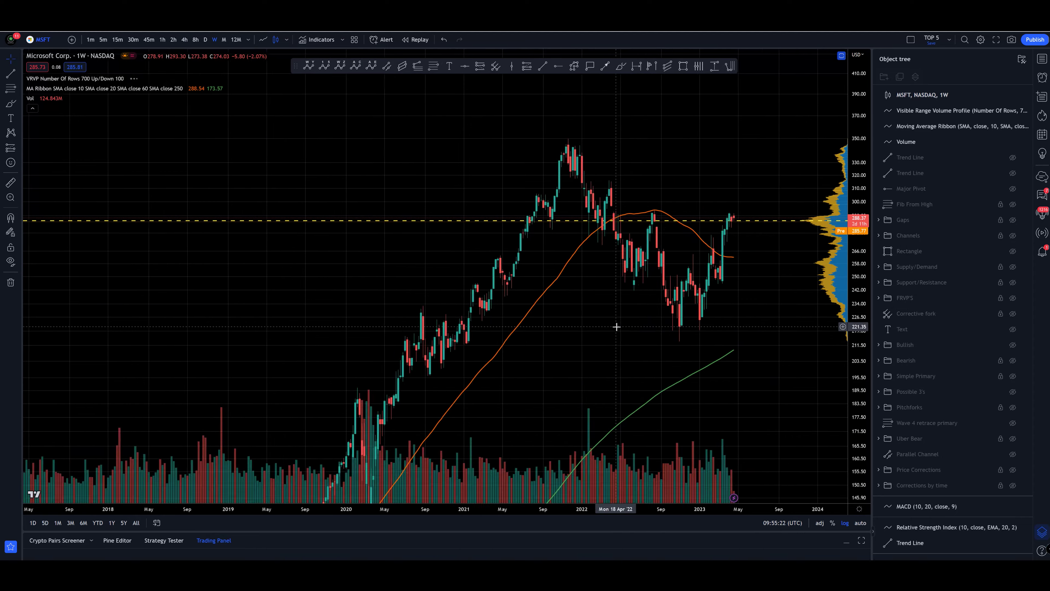
{"action": "left_click_drag", "start_coordinate": [588, 316], "coordinate": [618, 317]}
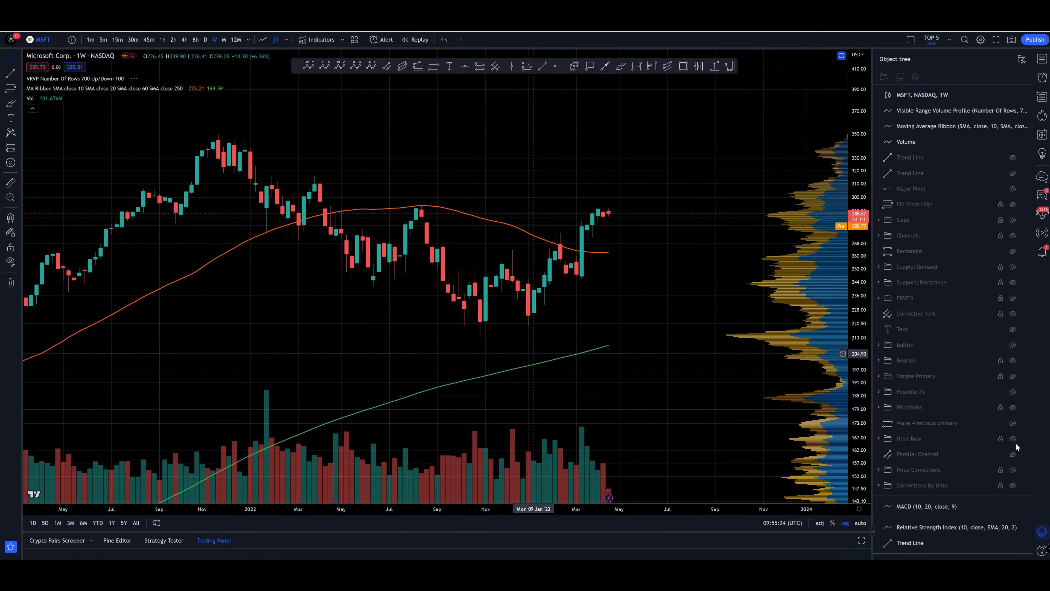
{"action": "left_click", "coordinate": [1044, 533]}
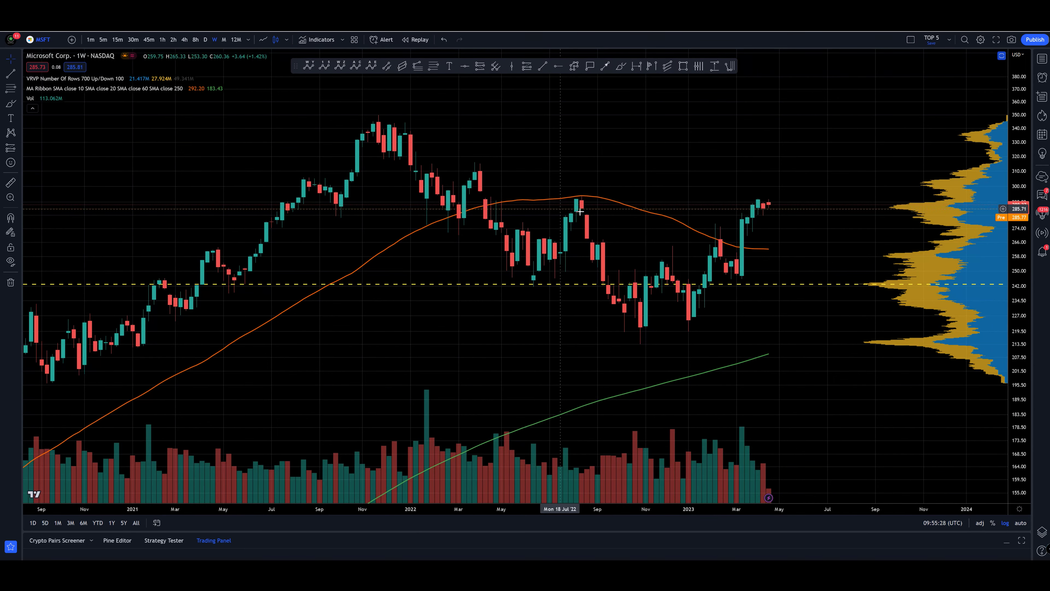
{"action": "scroll", "coordinate": [606, 136], "scroll_direction": "right", "scroll_amount": 5}
Step: With the brush, circle the tests of the orange moving average in spring 2022, August 2022 and February 2023 and trace the March rally
{"action": "left_click", "coordinate": [622, 67]}
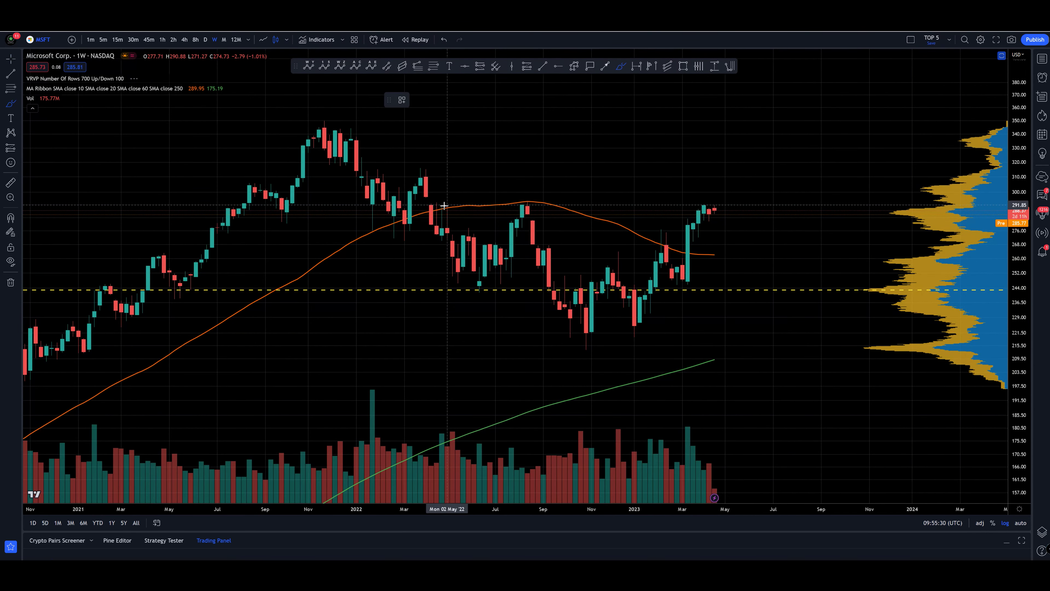
{"action": "left_click_drag", "start_coordinate": [448, 203], "coordinate": [454, 205]}
{"action": "left_click_drag", "start_coordinate": [538, 199], "coordinate": [538, 195]}
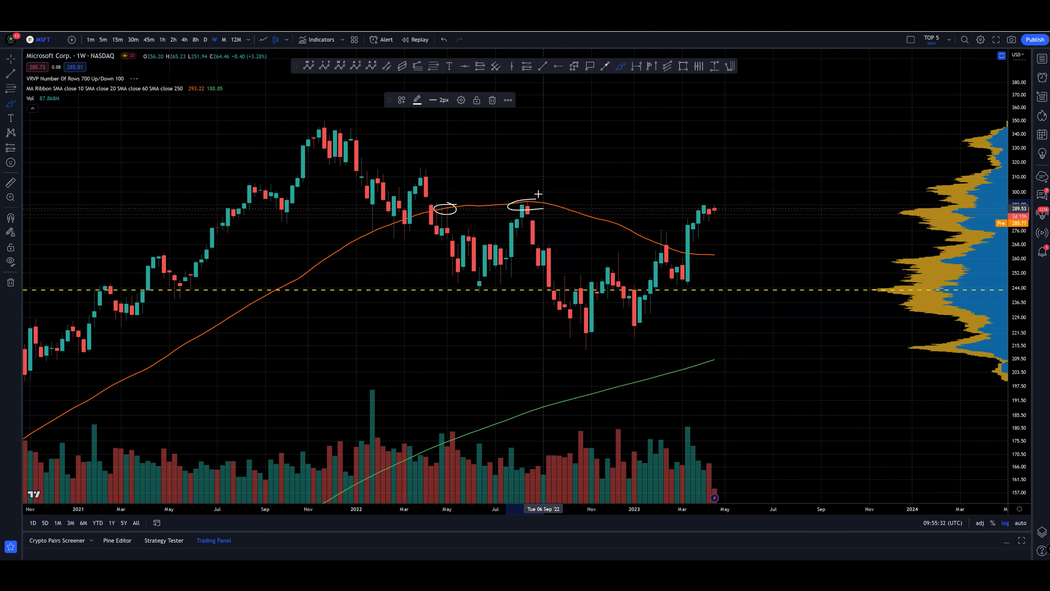
{"action": "mouse_move", "coordinate": [641, 248]}
{"action": "left_mouse_down"}
{"action": "mouse_move", "coordinate": [668, 245]}
{"action": "mouse_move", "coordinate": [677, 274]}
{"action": "mouse_move", "coordinate": [688, 224]}
{"action": "mouse_move", "coordinate": [725, 203]}
{"action": "left_mouse_up"}
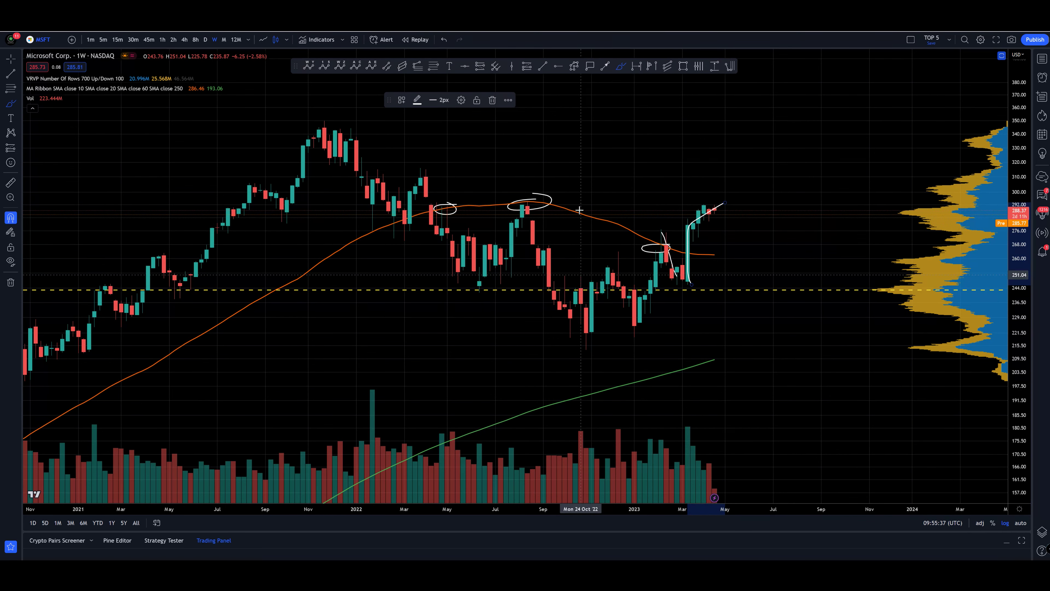
Step: Undo the brush marks around the moving-average tests and the March rally
{"action": "key", "text": "ctrl+z"}
{"action": "key", "text": "ctrl+z"}
{"action": "key", "text": "ctrl+z"}
{"action": "key", "text": "ctrl+z"}
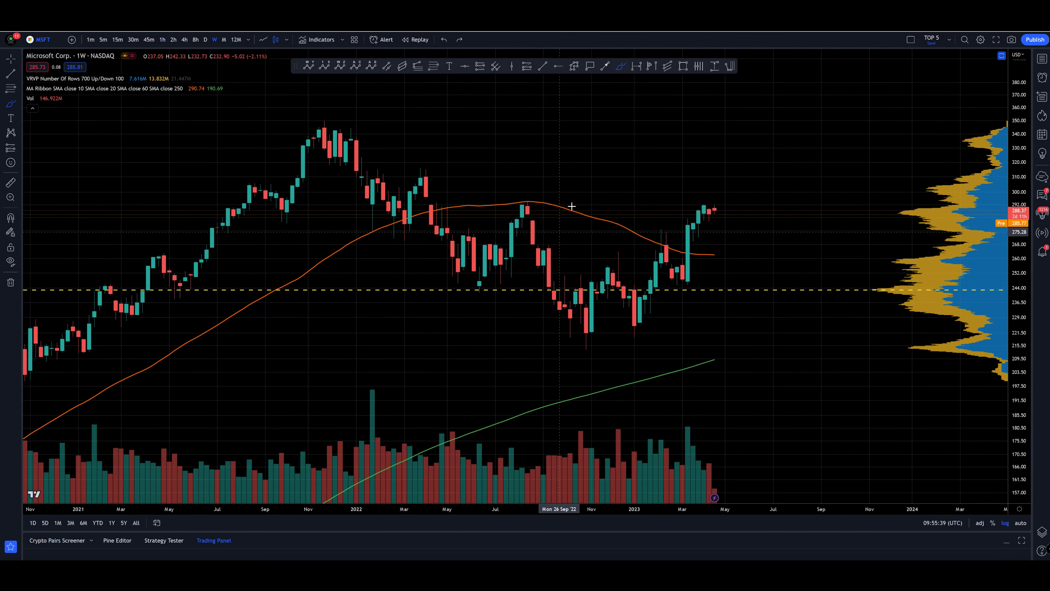
Step: Brush-mark the March 2023 breakout candles and their tall volume bar, and undo the marks
{"action": "left_click", "coordinate": [689, 276]}
{"action": "left_click_drag", "start_coordinate": [689, 276], "coordinate": [693, 205]}
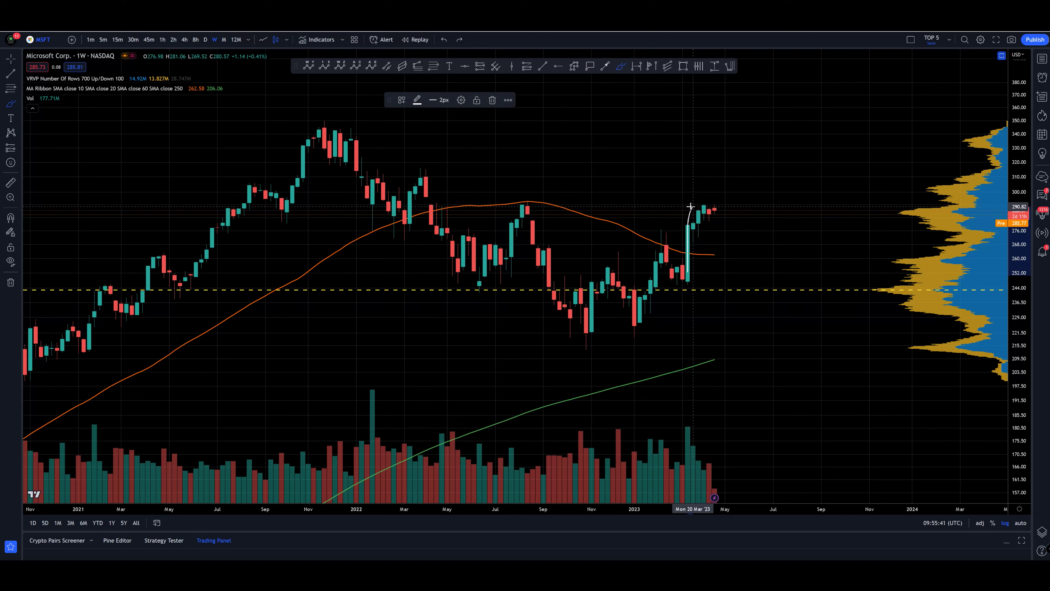
{"action": "left_click_drag", "start_coordinate": [688, 429], "coordinate": [686, 487]}
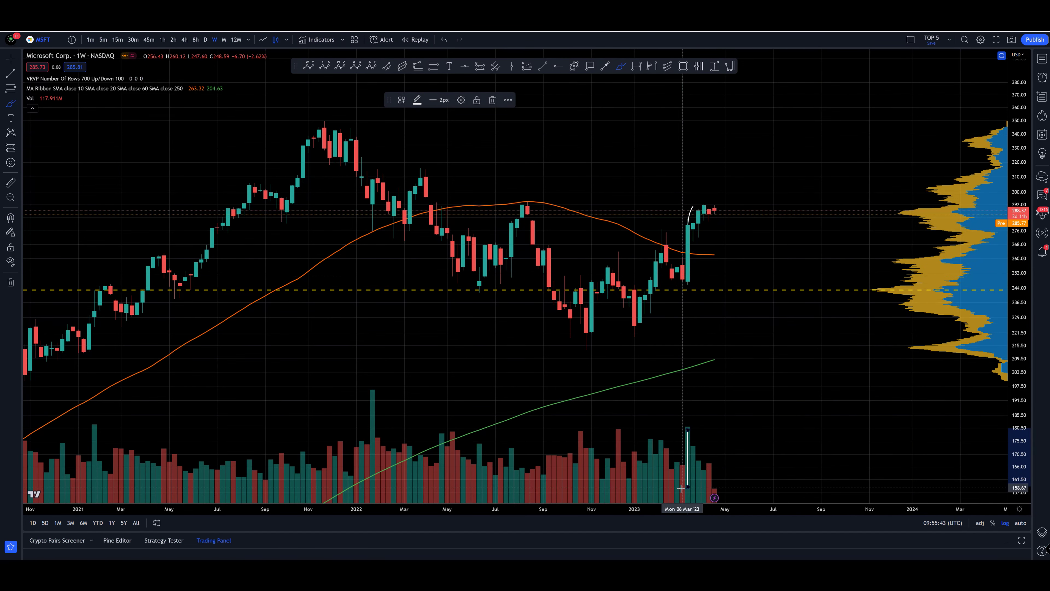
{"action": "key", "text": "ctrl+z"}
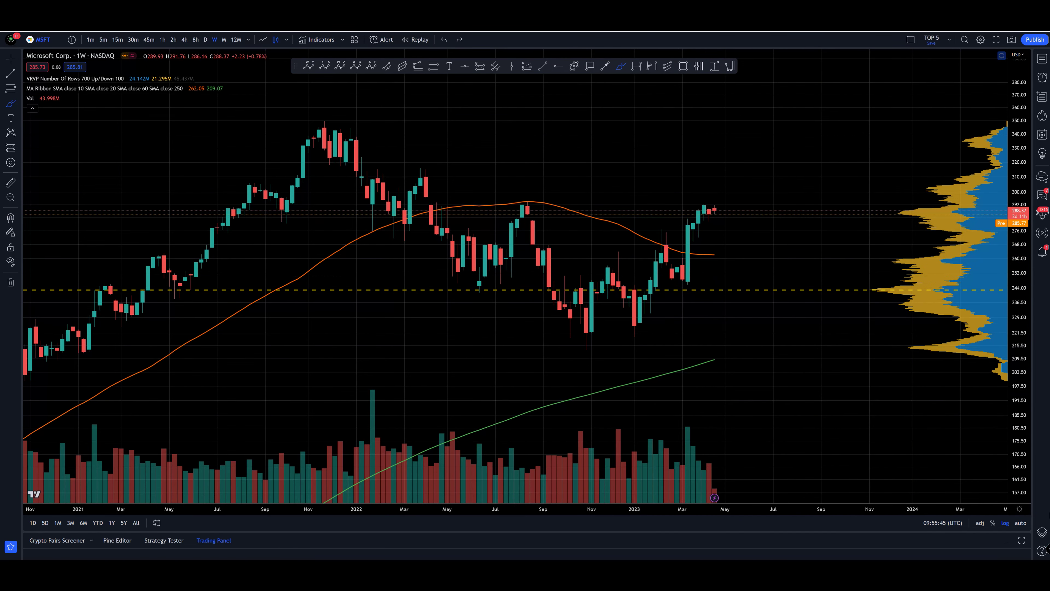
Step: Display the Support/Resistance group of levels from the object tree on the weekly chart
{"action": "left_click", "coordinate": [1040, 536]}
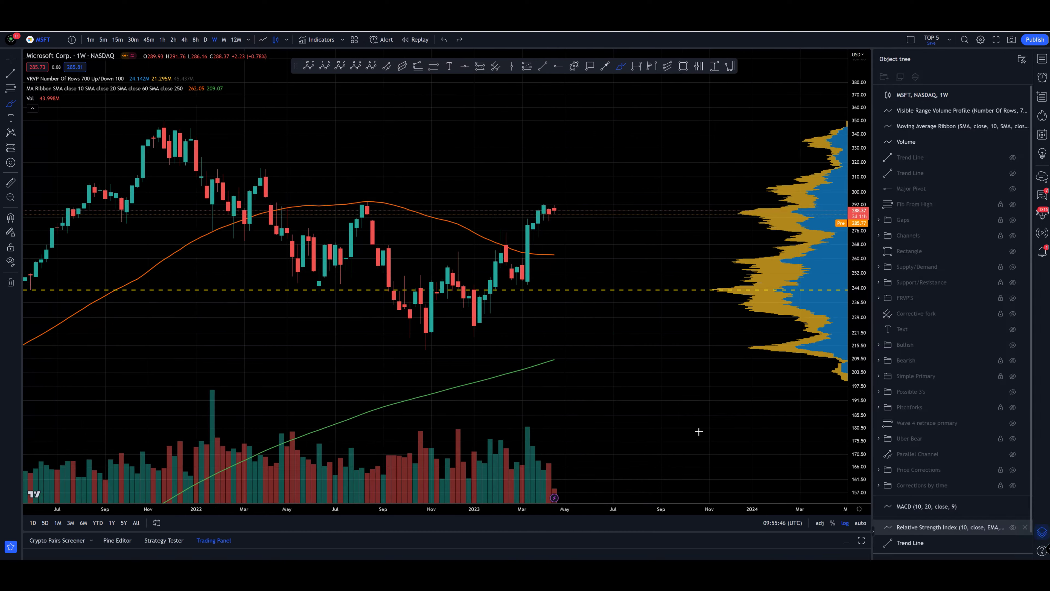
{"action": "left_click", "coordinate": [1013, 282]}
{"action": "scroll", "coordinate": [494, 212], "scroll_direction": "down", "scroll_amount": 2}
Step: Circle the price reactions at the 276.73 and 294.16 resistance levels with the brush, and undo the marks
{"action": "left_click_drag", "start_coordinate": [334, 215], "coordinate": [321, 223]}
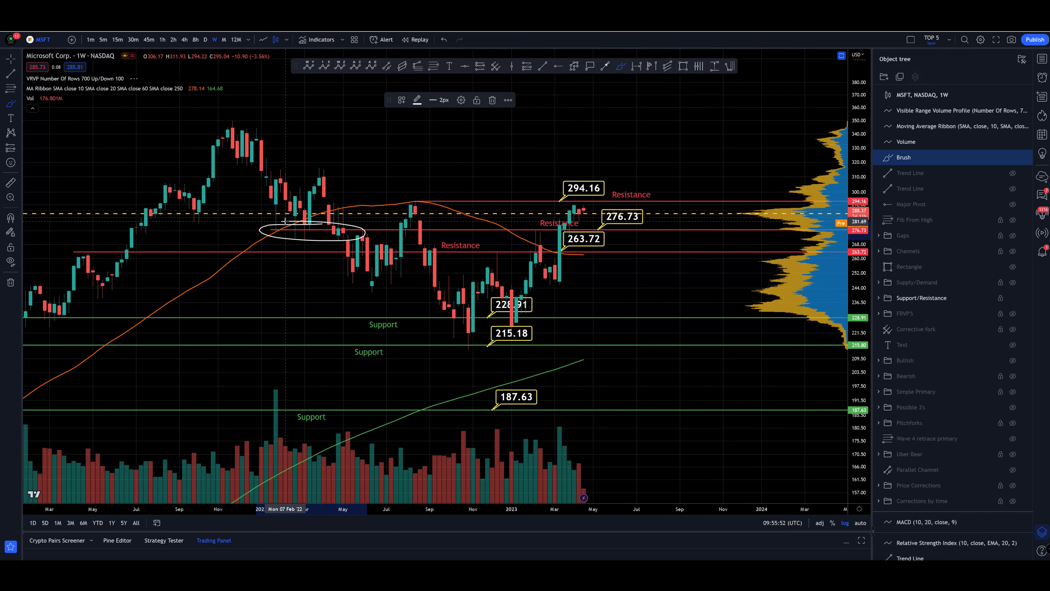
{"action": "mouse_move", "coordinate": [561, 223]}
{"action": "left_mouse_down"}
{"action": "mouse_move", "coordinate": [529, 233]}
{"action": "mouse_move", "coordinate": [570, 223]}
{"action": "left_mouse_up"}
{"action": "mouse_move", "coordinate": [419, 194]}
{"action": "left_mouse_down"}
{"action": "mouse_move", "coordinate": [430, 199]}
{"action": "mouse_move", "coordinate": [420, 195]}
{"action": "left_mouse_up"}
{"action": "key", "text": "ctrl+z"}
{"action": "key", "text": "ctrl+z"}
{"action": "key", "text": "ctrl+z"}
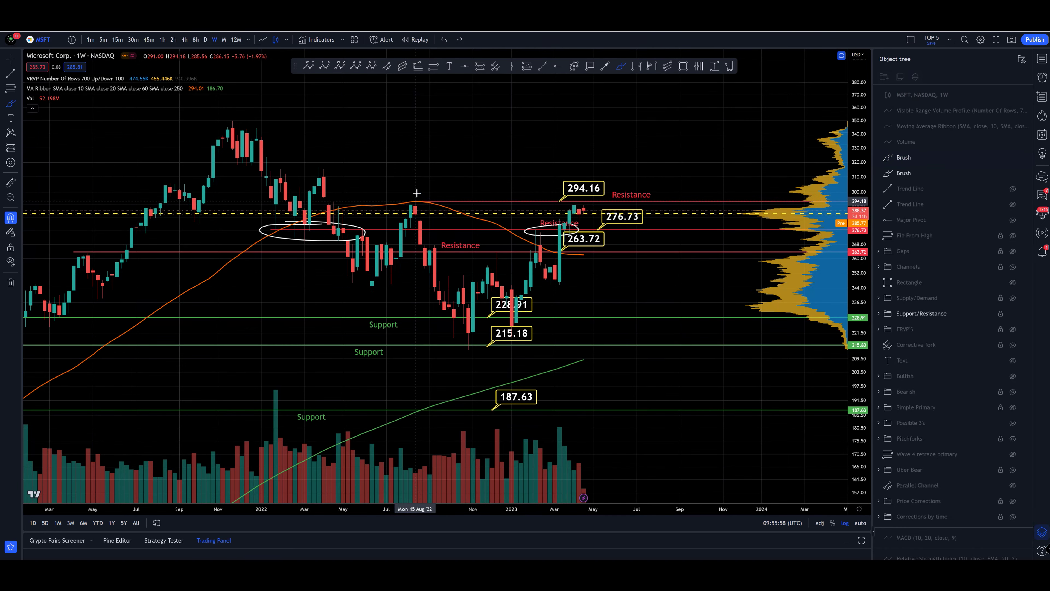
Step: Hide the Support/Resistance levels and display the Major Pivot line instead
{"action": "left_click", "coordinate": [1014, 283]}
{"action": "left_click", "coordinate": [1014, 189]}
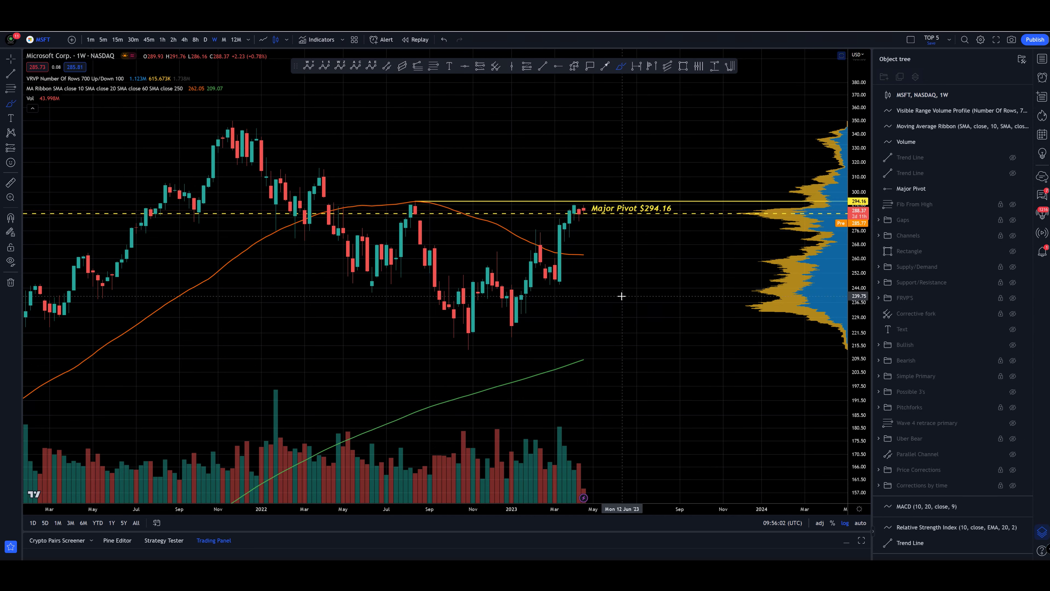
Step: Brush-trace the price swings from the November 2021 peak to April 2023 and circle the August 2022 high at the Major Pivot line
{"action": "mouse_move", "coordinate": [228, 121]}
{"action": "left_mouse_down"}
{"action": "mouse_move", "coordinate": [293, 252]}
{"action": "mouse_move", "coordinate": [316, 172]}
{"action": "mouse_move", "coordinate": [369, 285]}
{"action": "left_mouse_up"}
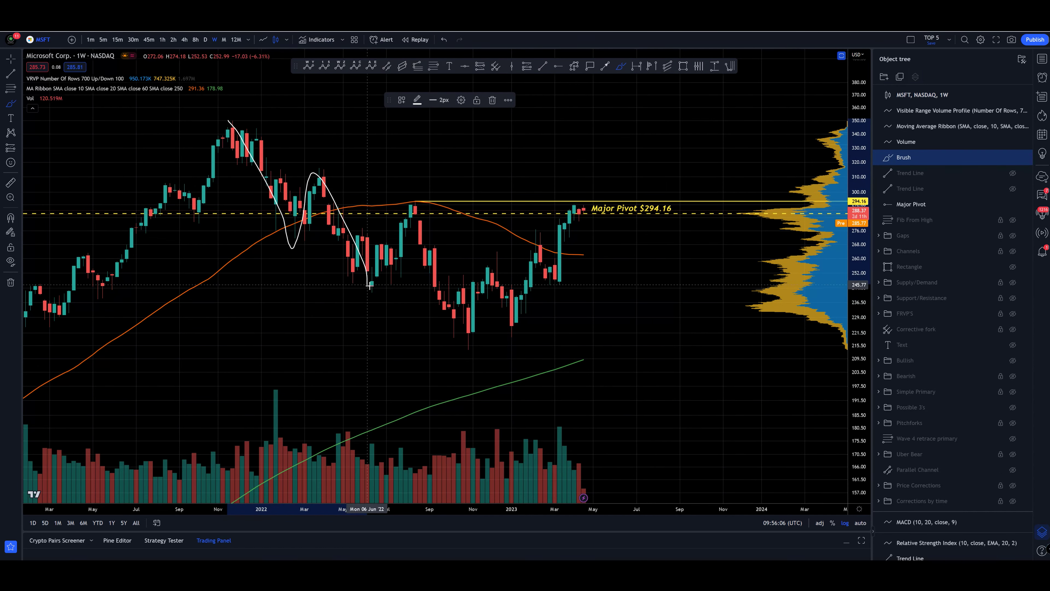
{"action": "mouse_move", "coordinate": [404, 218]}
{"action": "left_mouse_down"}
{"action": "mouse_move", "coordinate": [411, 209]}
{"action": "mouse_move", "coordinate": [469, 363]}
{"action": "mouse_move", "coordinate": [585, 211]}
{"action": "left_mouse_up"}
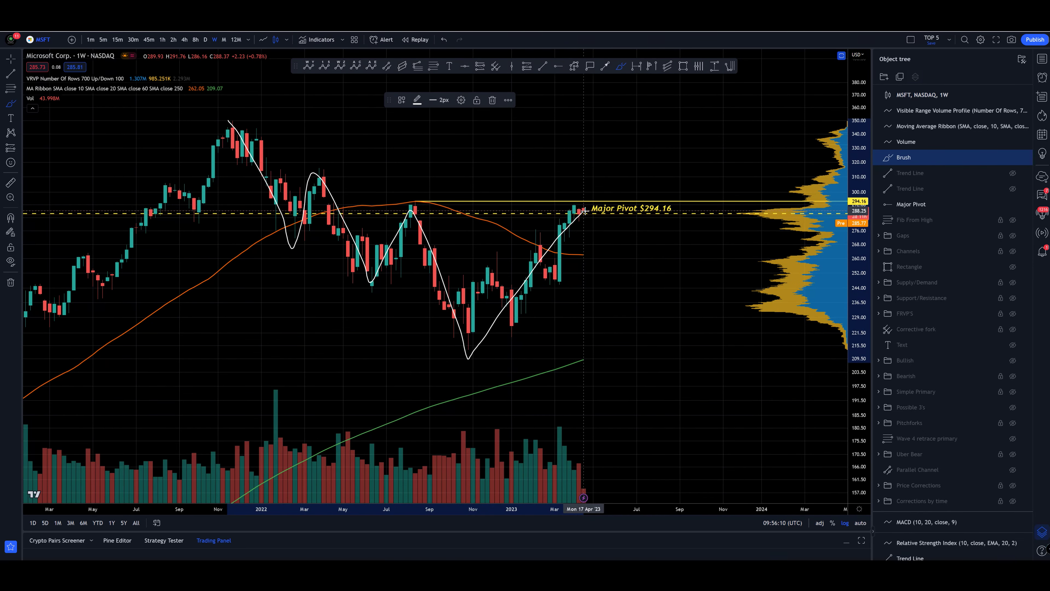
{"action": "mouse_move", "coordinate": [442, 199]}
{"action": "left_mouse_down"}
{"action": "mouse_move", "coordinate": [387, 206]}
{"action": "mouse_move", "coordinate": [441, 199]}
{"action": "left_mouse_up"}
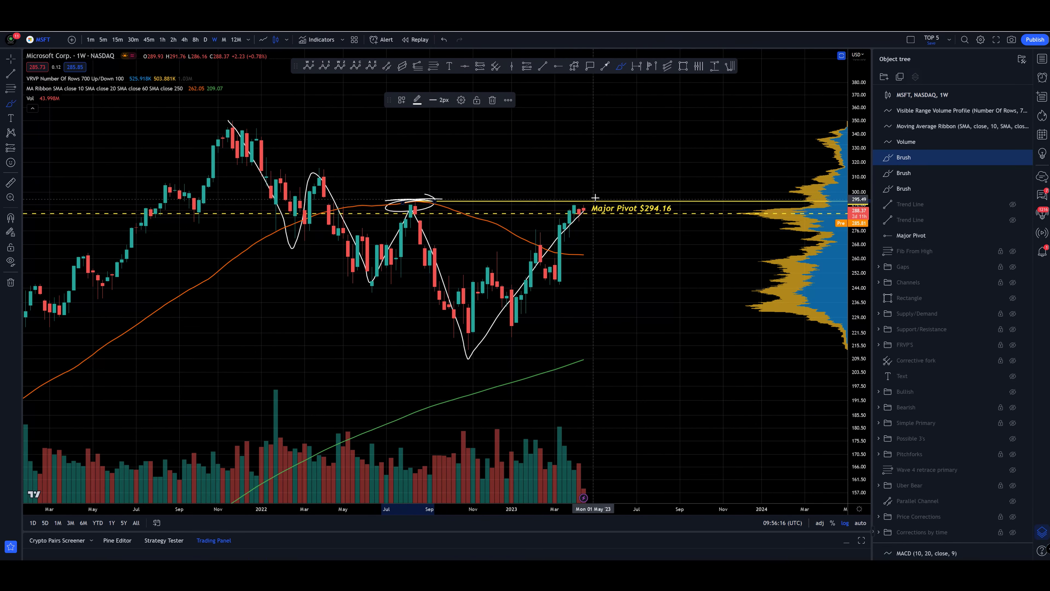
Step: Undo the swing and circle brush strokes along with the display of the Major Pivot line
{"action": "key", "text": "ctrl"}
{"action": "key", "text": "ctrl+z"}
{"action": "key", "text": "ctrl+z"}
{"action": "key", "text": "ctrl+z"}
{"action": "key", "text": "ctrl+z"}
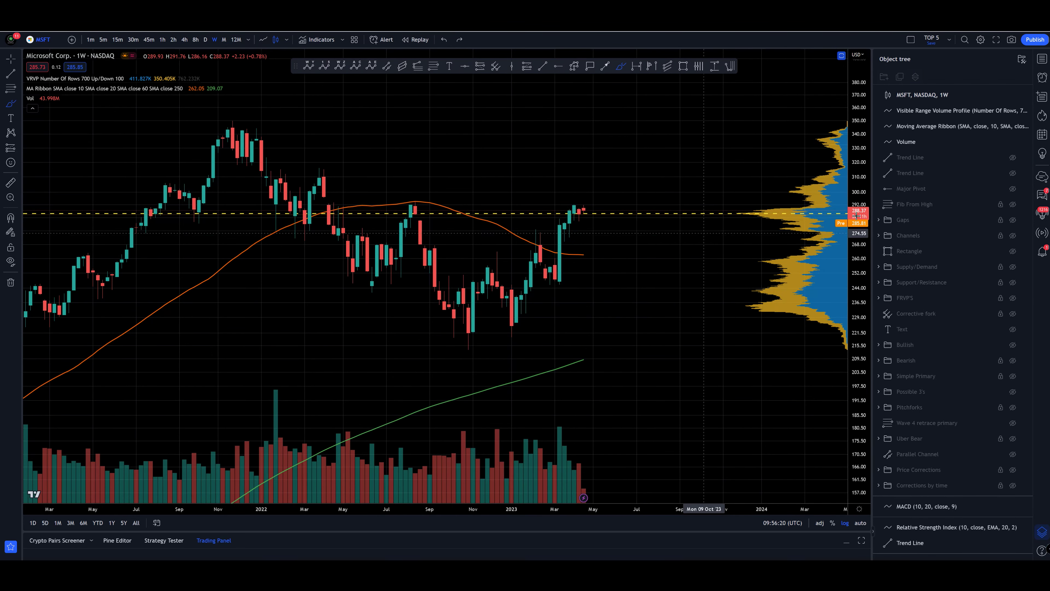
Step: Display the Fib From High retracement and brush-mark the August 2022 and April 2023 highs, their shared level and the volume profile peak
{"action": "left_click", "coordinate": [1013, 205]}
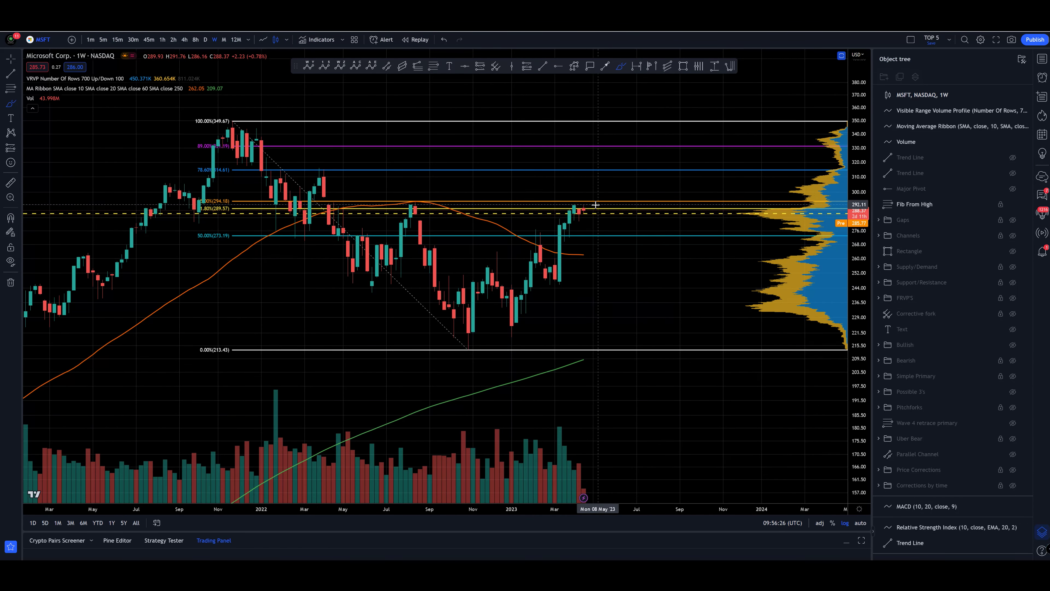
{"action": "left_click_drag", "start_coordinate": [432, 200], "coordinate": [434, 202]}
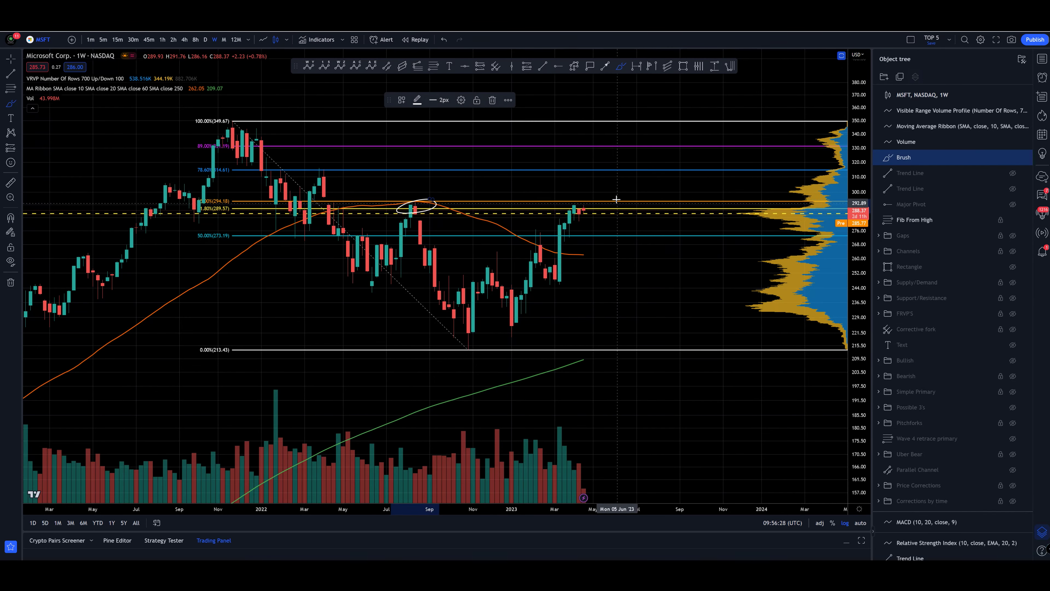
{"action": "left_click_drag", "start_coordinate": [552, 212], "coordinate": [587, 203]}
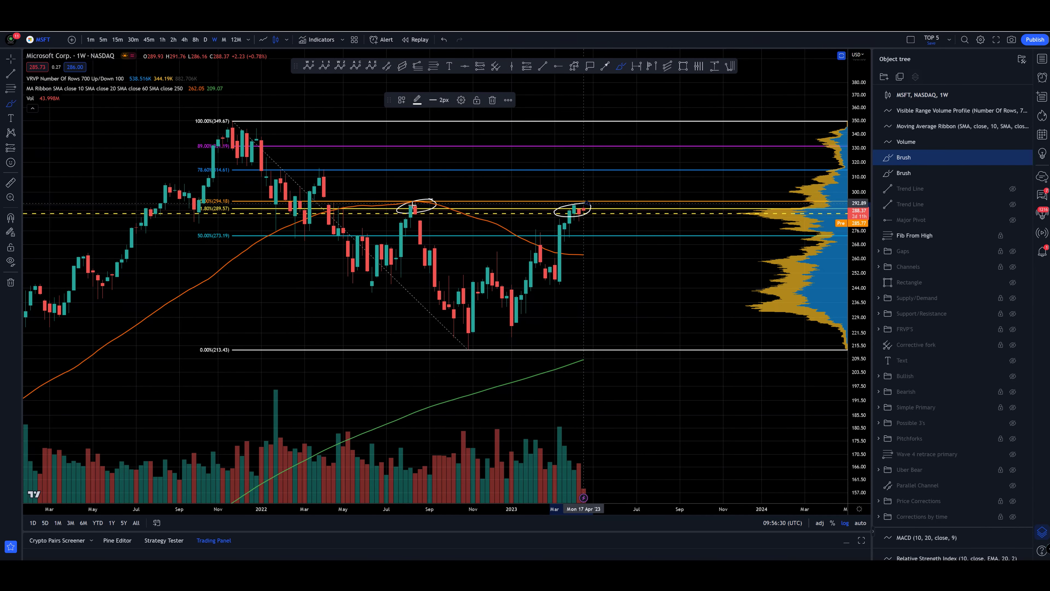
{"action": "mouse_move", "coordinate": [134, 211]}
{"action": "left_mouse_down"}
{"action": "mouse_move", "coordinate": [740, 205]}
{"action": "mouse_move", "coordinate": [710, 220]}
{"action": "mouse_move", "coordinate": [773, 232]}
{"action": "mouse_move", "coordinate": [744, 191]}
{"action": "mouse_move", "coordinate": [781, 186]}
{"action": "left_mouse_up"}
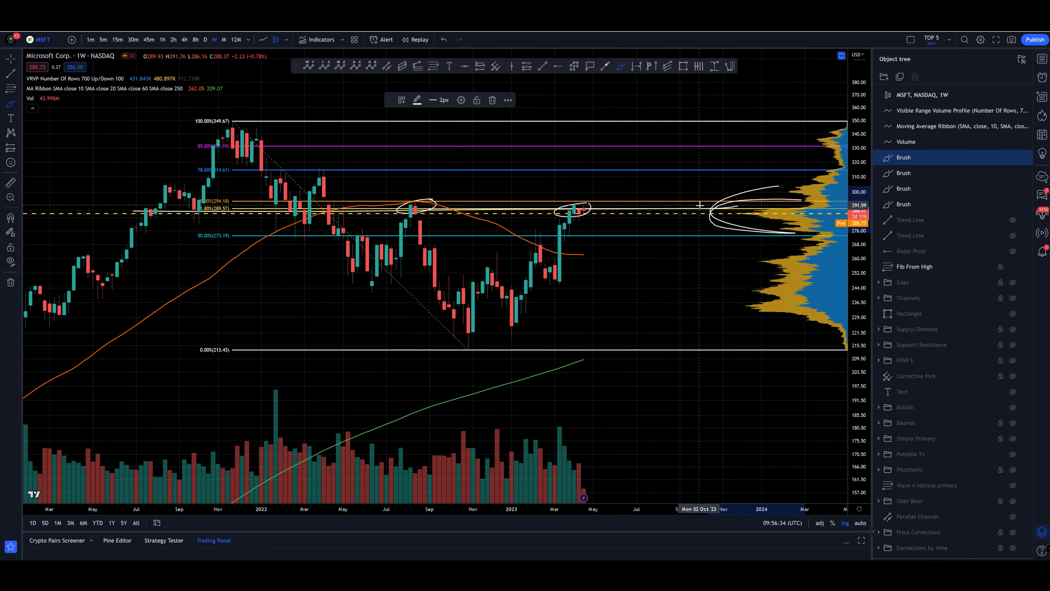
Step: Undo the brush marks made over the Fib From High retracement and the volume profile
{"action": "key", "text": "ctrl+z"}
{"action": "key", "text": "ctrl+z"}
{"action": "key", "text": "ctrl+z"}
{"action": "key", "text": "ctrl+z"}
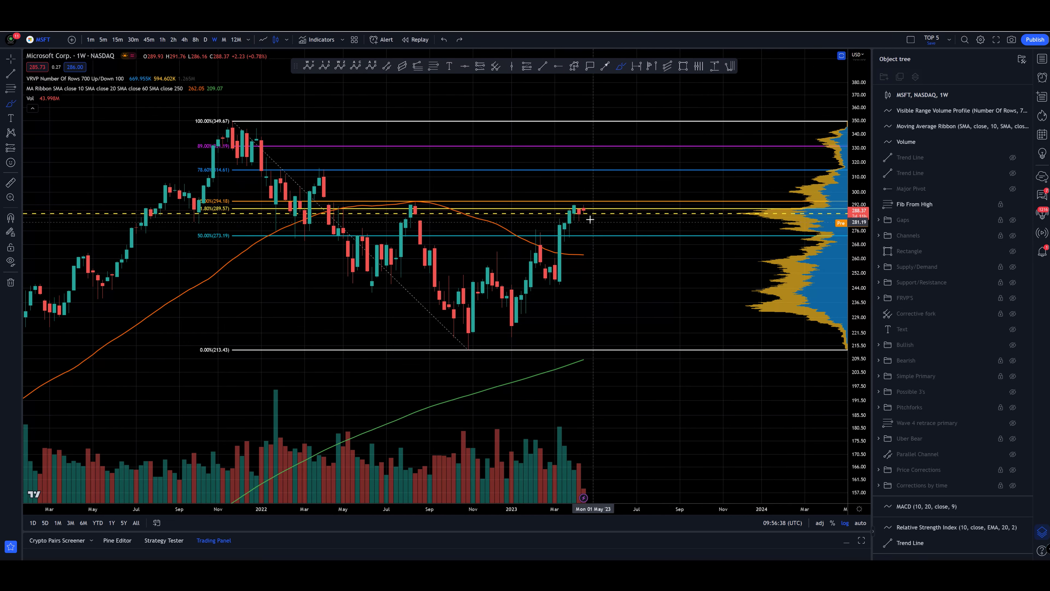
Step: Brush a circle around the August 2022 high and a stroke starting at the late-2021 peak, and undo both marks
{"action": "mouse_move", "coordinate": [414, 197]}
{"action": "left_mouse_down"}
{"action": "mouse_move", "coordinate": [400, 204]}
{"action": "mouse_move", "coordinate": [430, 210]}
{"action": "mouse_move", "coordinate": [415, 198]}
{"action": "left_mouse_up"}
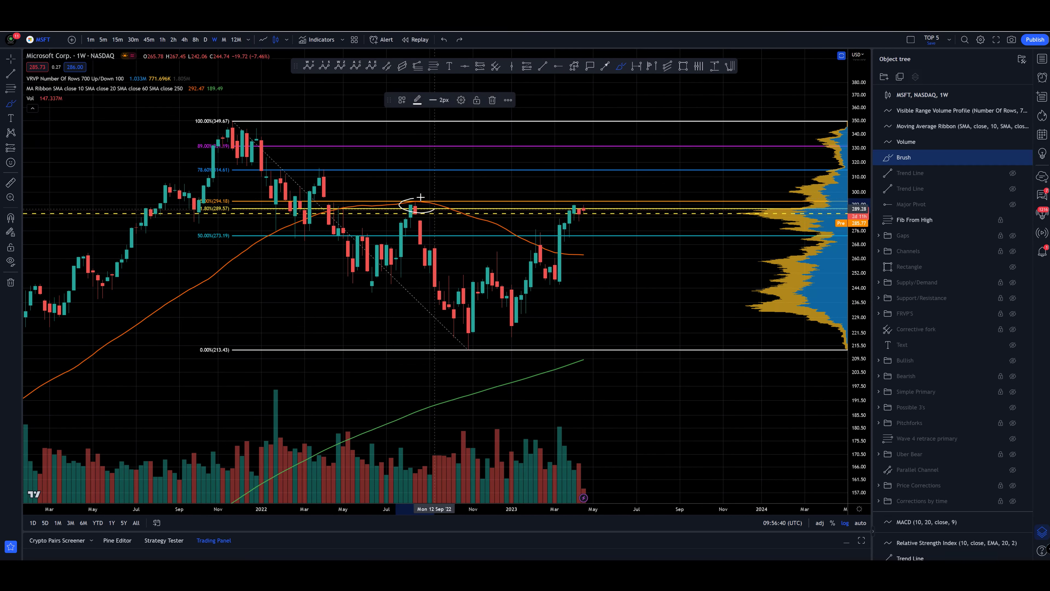
{"action": "left_click_drag", "start_coordinate": [234, 118], "coordinate": [569, 310]}
{"action": "key", "text": "ctrl+z"}
{"action": "key", "text": "ctrl+z"}
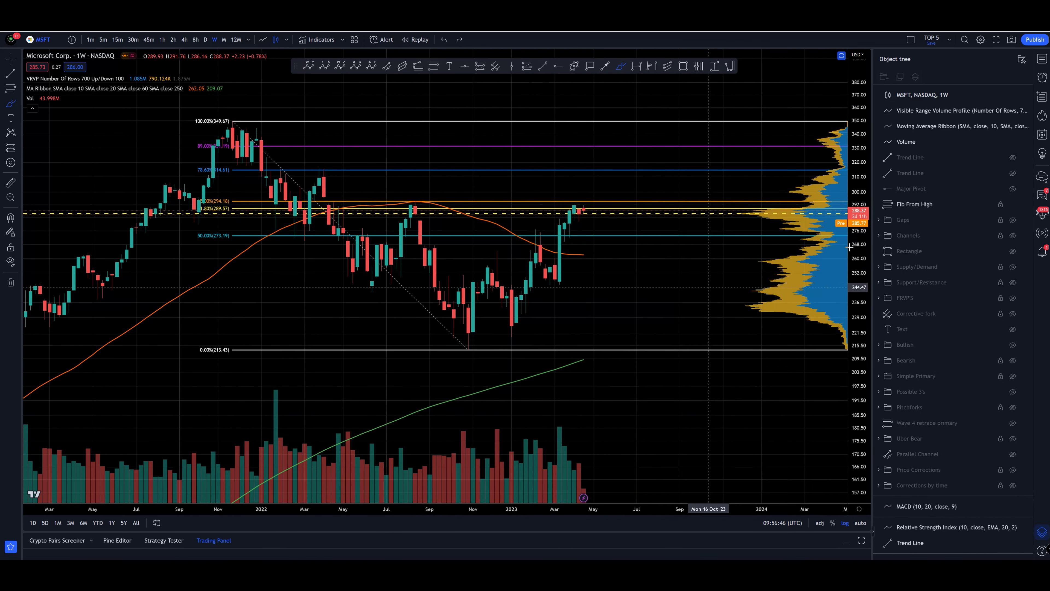
Step: Hide the Fib From High retracement and display the Corrective Channel from the Channels group
{"action": "left_click", "coordinate": [1014, 205]}
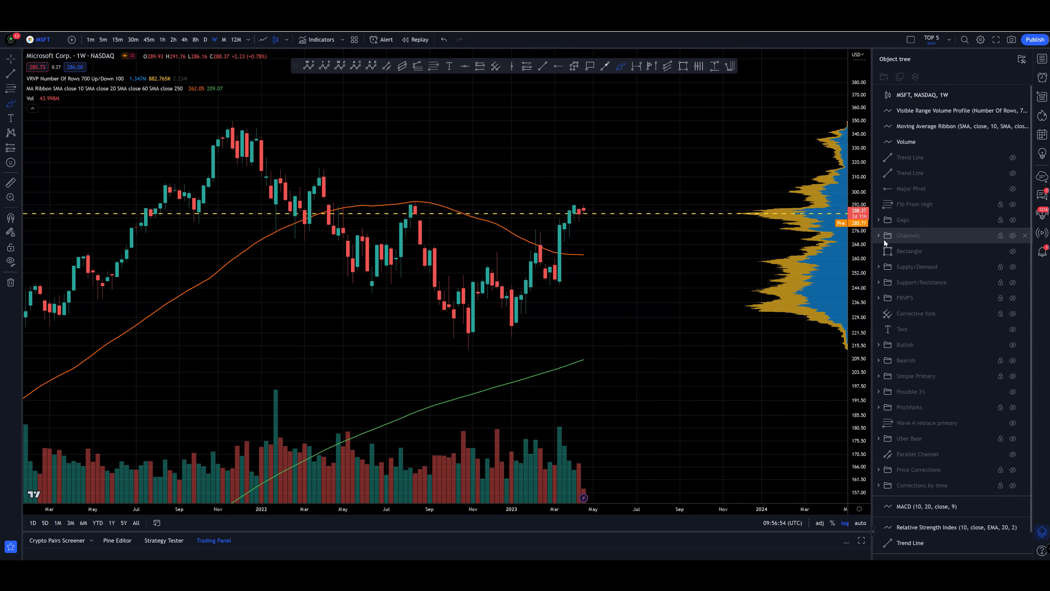
{"action": "left_click", "coordinate": [878, 235]}
{"action": "left_click", "coordinate": [1014, 283]}
Step: Brush-trace the Corrective Channel's upper line and the breakout above it, and undo both strokes
{"action": "mouse_move", "coordinate": [229, 123]}
{"action": "left_mouse_down"}
{"action": "mouse_move", "coordinate": [319, 153]}
{"action": "mouse_move", "coordinate": [523, 268]}
{"action": "mouse_move", "coordinate": [541, 222]}
{"action": "left_mouse_up"}
{"action": "left_click_drag", "start_coordinate": [554, 262], "coordinate": [584, 193]}
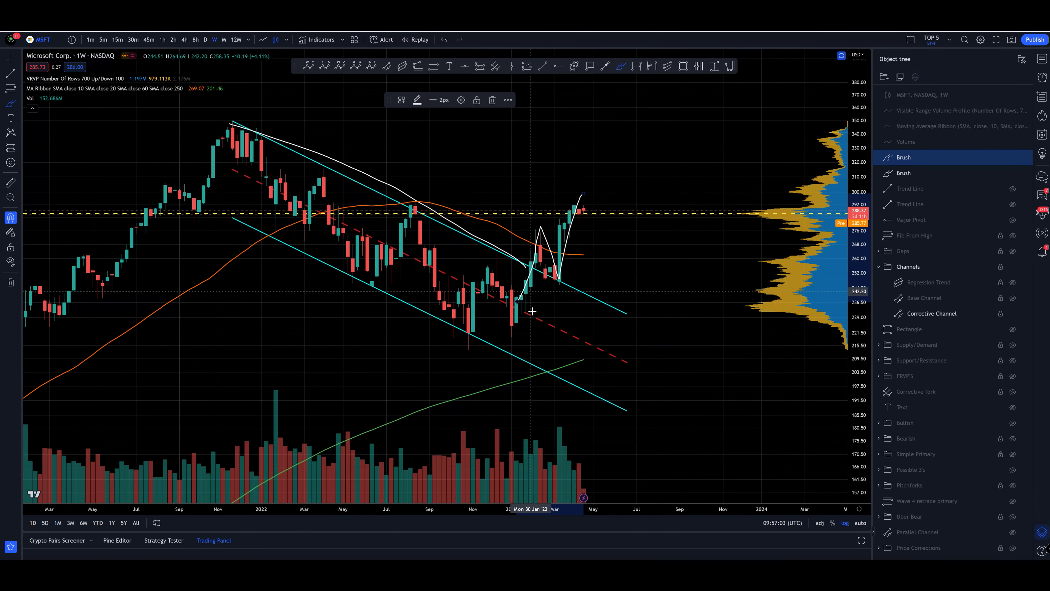
{"action": "key", "text": "ctrl+z"}
{"action": "key", "text": "ctrl+z"}
Step: Brush-mark the retest of the channel's upper line and circle the August 2022 high, undoing each mark
{"action": "key", "text": "ctrl+y"}
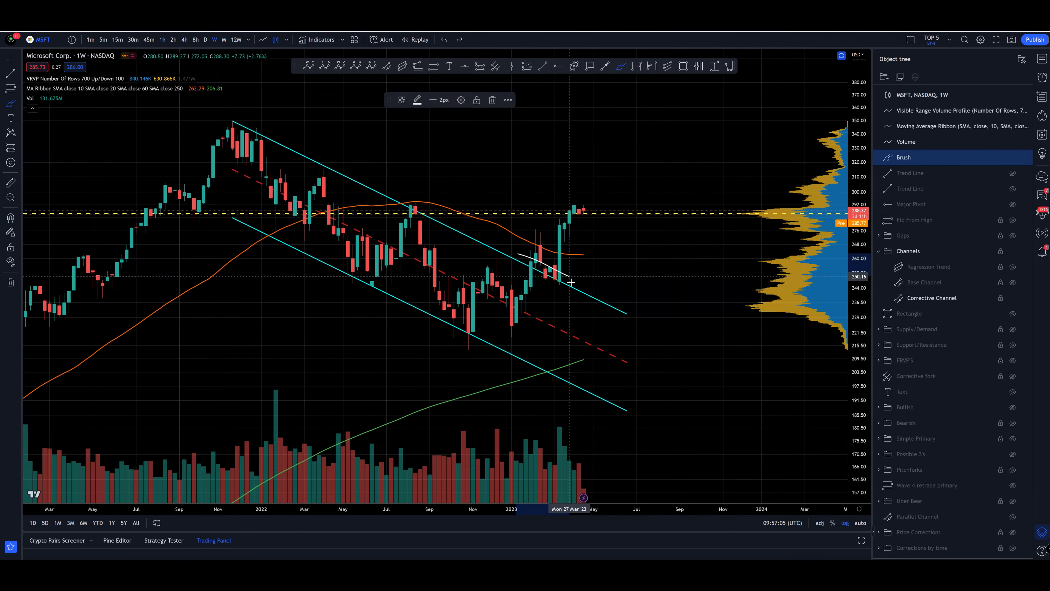
{"action": "key", "text": "ctrl+z"}
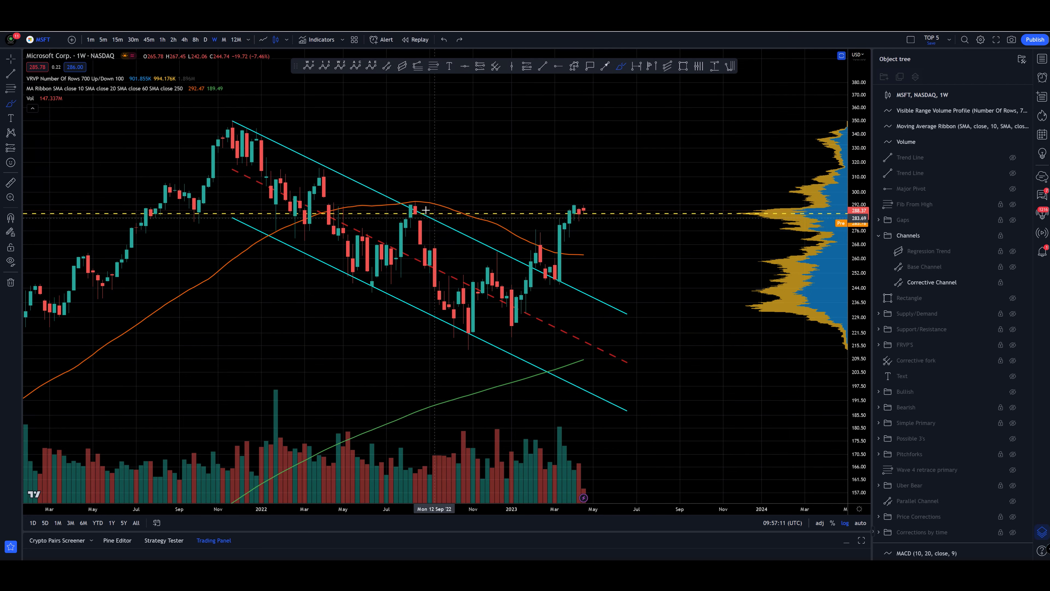
{"action": "left_click_drag", "start_coordinate": [427, 201], "coordinate": [424, 199]}
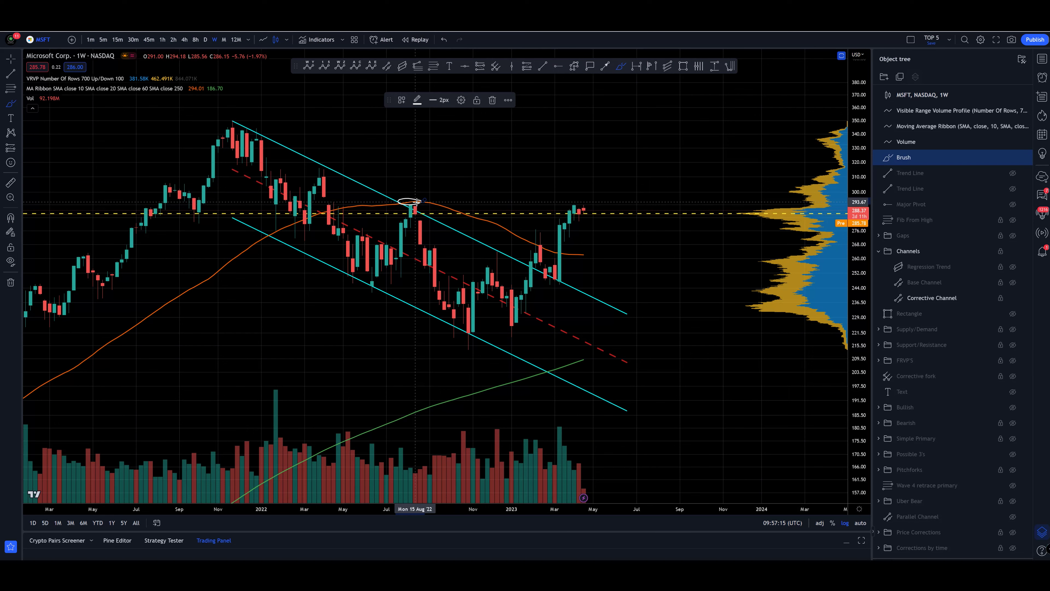
{"action": "key", "text": "ctrl+z"}
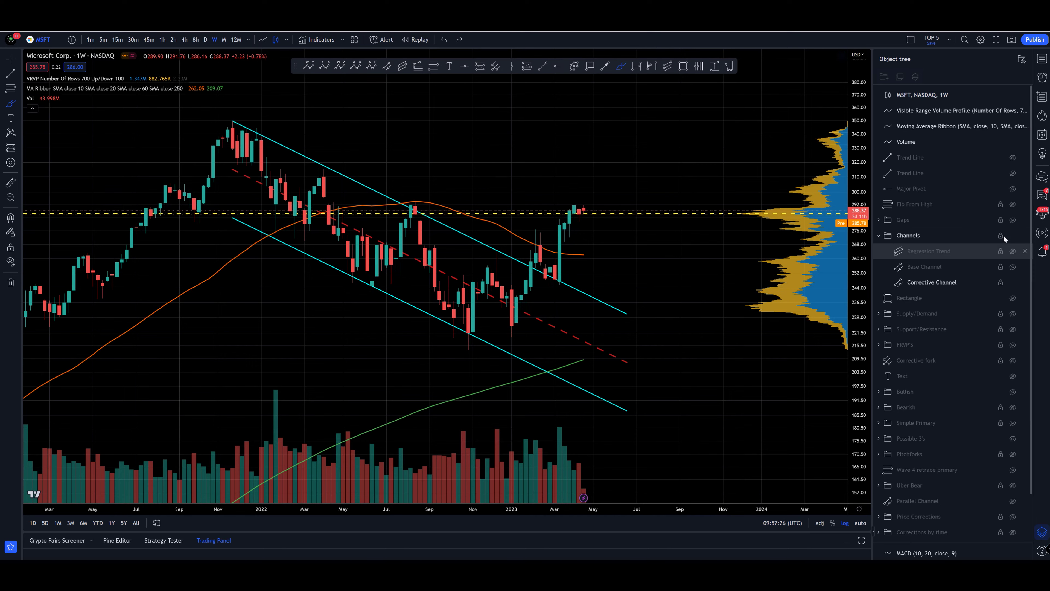
Step: Hide the Channels group and maximize the MACD pane in place of the price chart
{"action": "left_click", "coordinate": [1013, 236]}
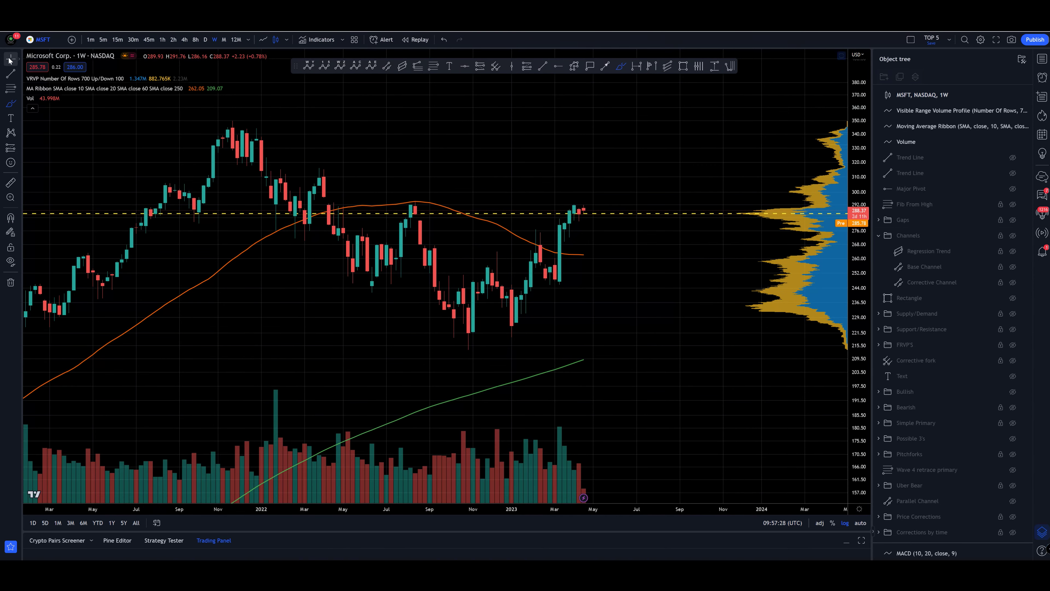
{"action": "double_click", "coordinate": [462, 124]}
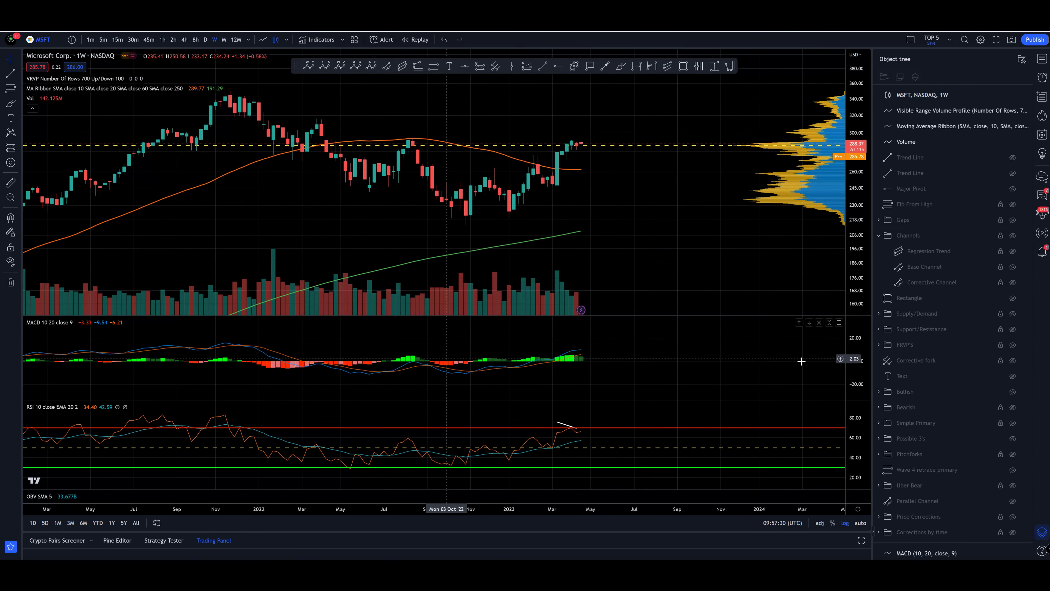
{"action": "double_click", "coordinate": [821, 363]}
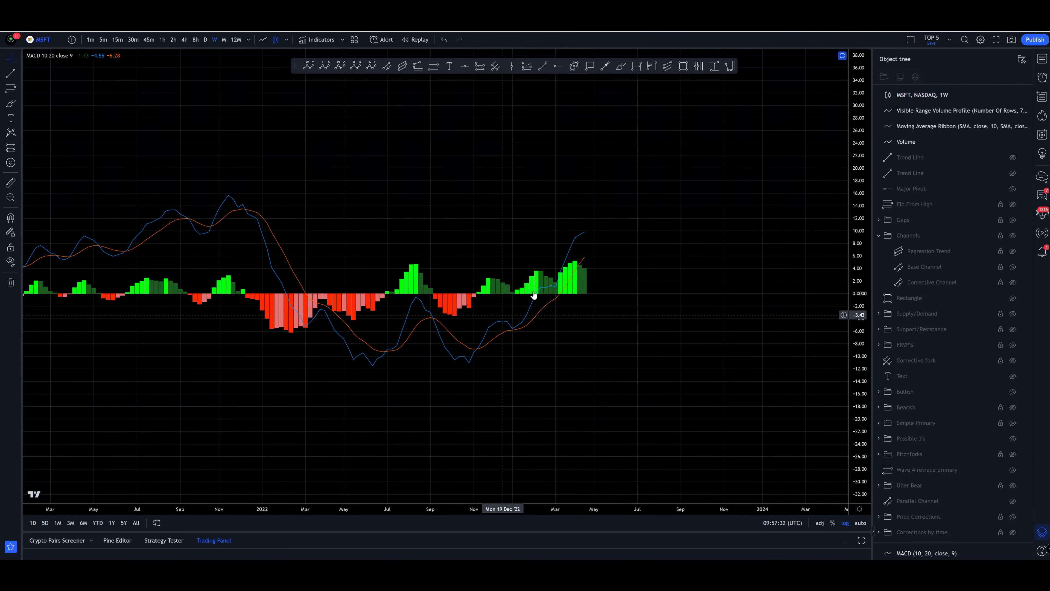
Step: Brush-trace the MACD histogram's rising peaks and the MACD line's 2023 climb, and undo both strokes together with the hiding of the Channels group
{"action": "left_click", "coordinate": [621, 66]}
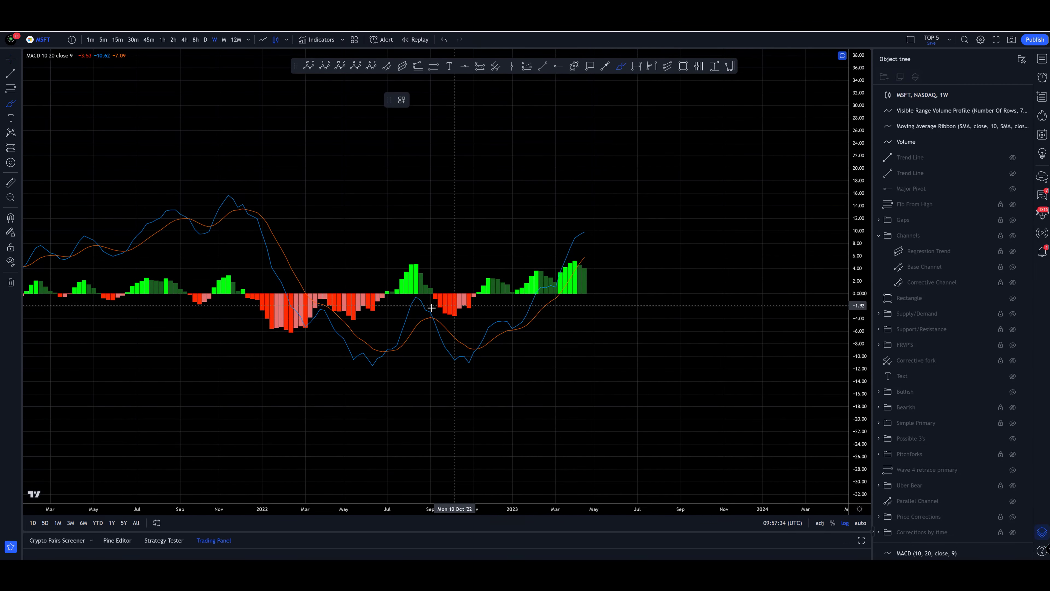
{"action": "mouse_move", "coordinate": [269, 327]}
{"action": "left_mouse_down"}
{"action": "mouse_move", "coordinate": [463, 312]}
{"action": "mouse_move", "coordinate": [519, 268]}
{"action": "mouse_move", "coordinate": [548, 278]}
{"action": "mouse_move", "coordinate": [574, 253]}
{"action": "mouse_move", "coordinate": [589, 259]}
{"action": "left_mouse_up"}
{"action": "left_click_drag", "start_coordinate": [495, 346], "coordinate": [594, 221]}
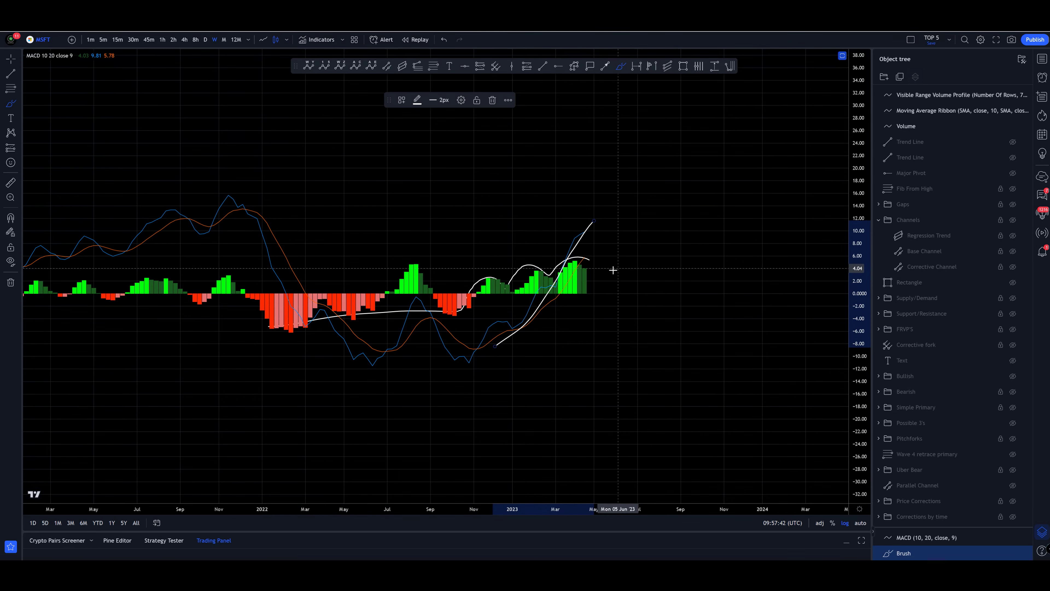
{"action": "key", "text": "ctrl+z"}
{"action": "key", "text": "ctrl+z"}
{"action": "key", "text": "ctrl+z"}
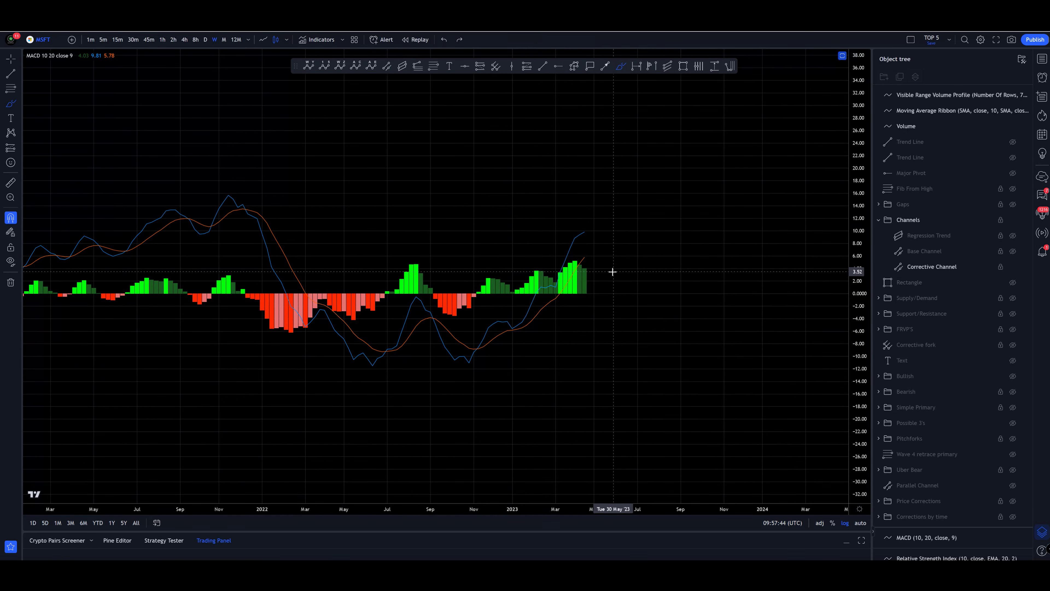
Step: Maximize the price chart in place of the MACD pane, and brush-trace a decline, rally and projected second decline, undoing the stroke
{"action": "double_click", "coordinate": [628, 171]}
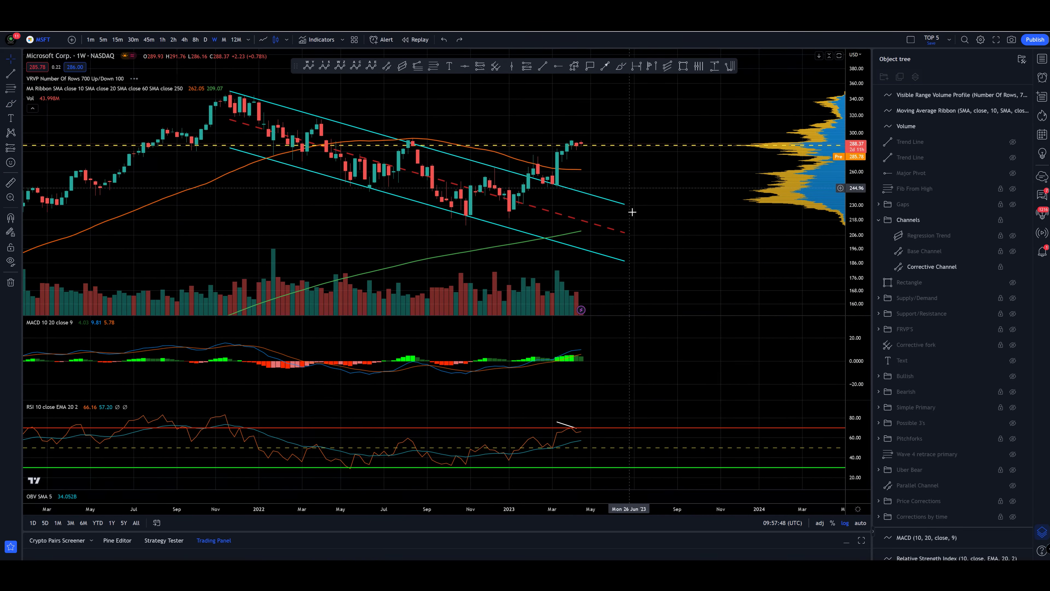
{"action": "double_click", "coordinate": [537, 115]}
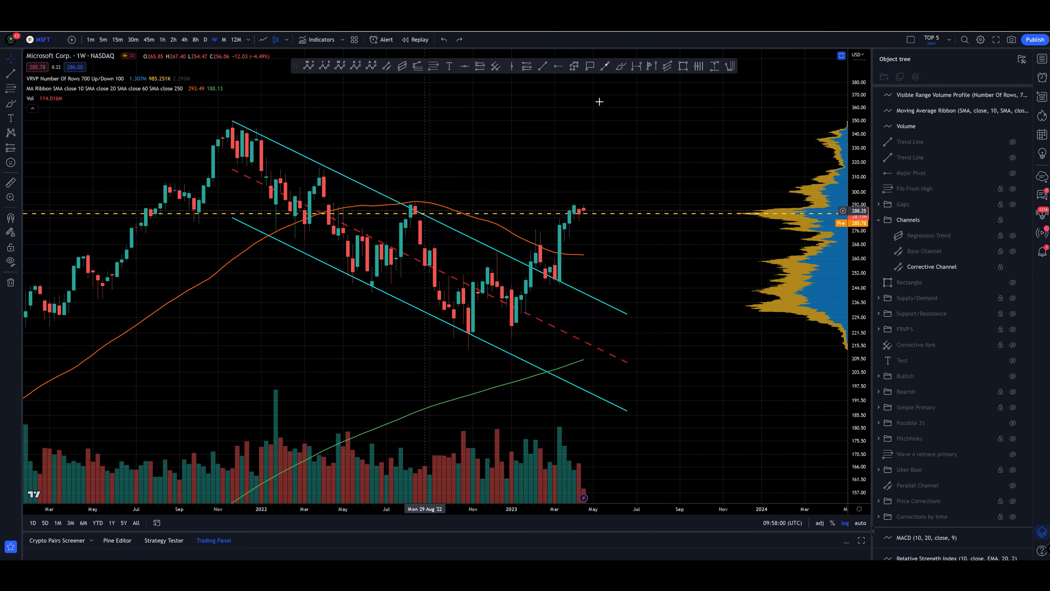
{"action": "left_click", "coordinate": [620, 66]}
{"action": "mouse_move", "coordinate": [233, 116]}
{"action": "left_mouse_down"}
{"action": "mouse_move", "coordinate": [410, 265]}
{"action": "mouse_move", "coordinate": [455, 321]}
{"action": "mouse_move", "coordinate": [522, 292]}
{"action": "mouse_move", "coordinate": [589, 204]}
{"action": "mouse_move", "coordinate": [740, 435]}
{"action": "left_mouse_up"}
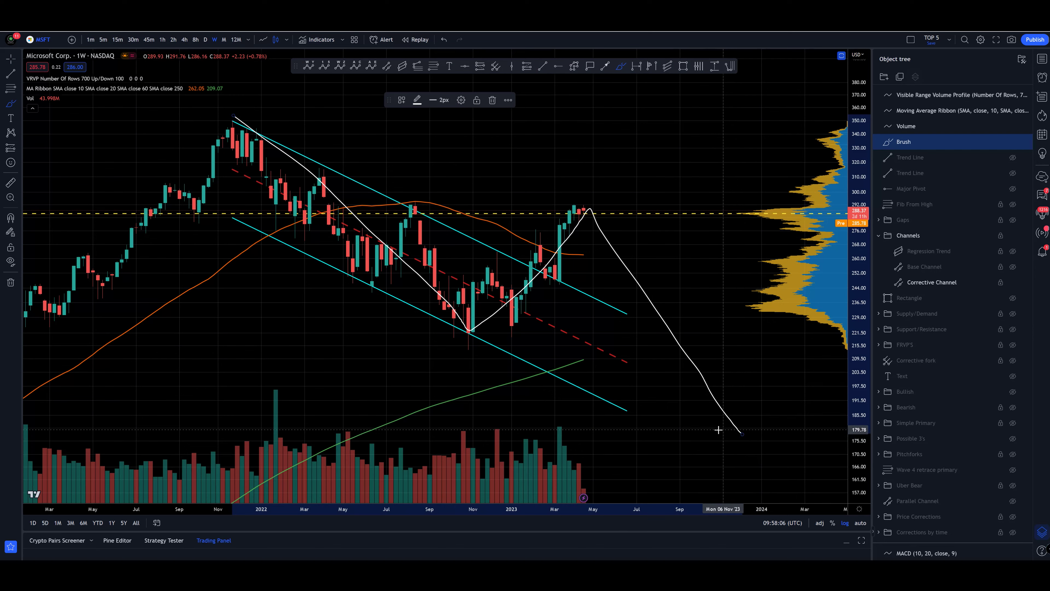
{"action": "key", "text": "ctrl+z"}
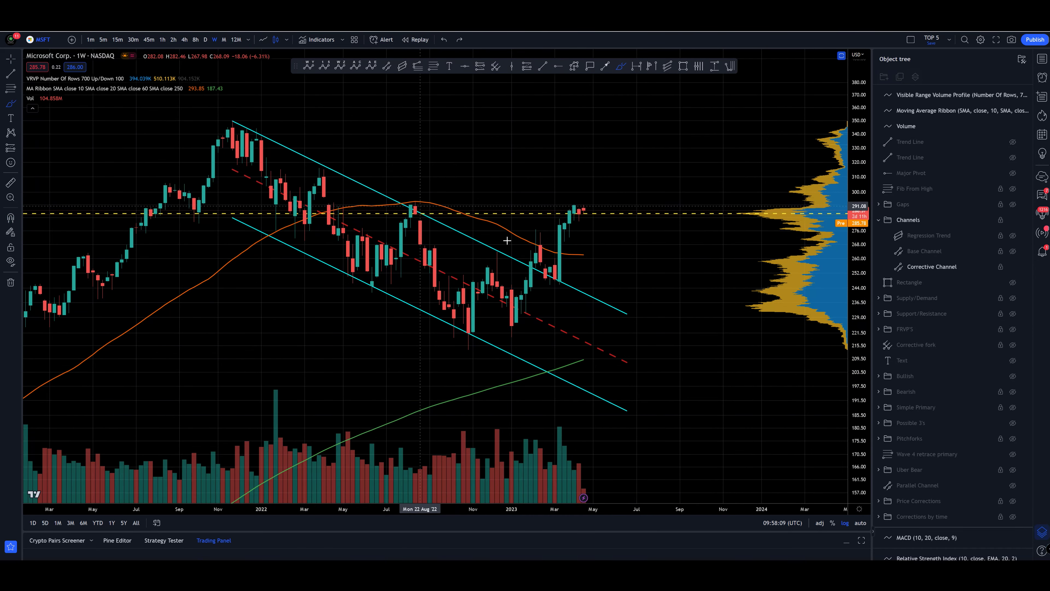
Step: Collapse the Channels group, and display and hide the Supply/Demand and Support/Resistance drawings one after the other
{"action": "left_click", "coordinate": [879, 220]}
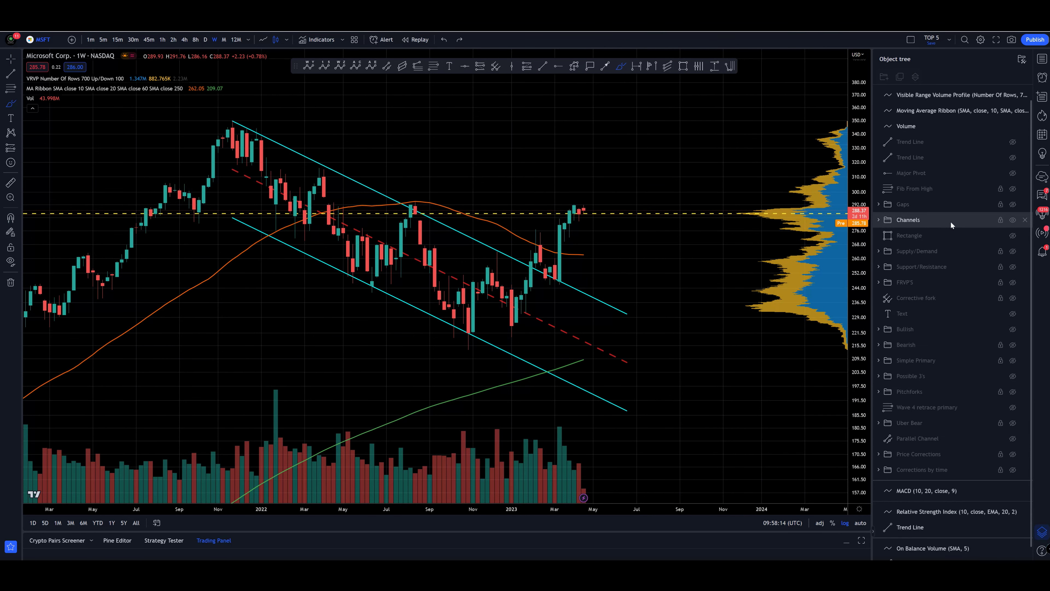
{"action": "left_click", "coordinate": [1016, 251]}
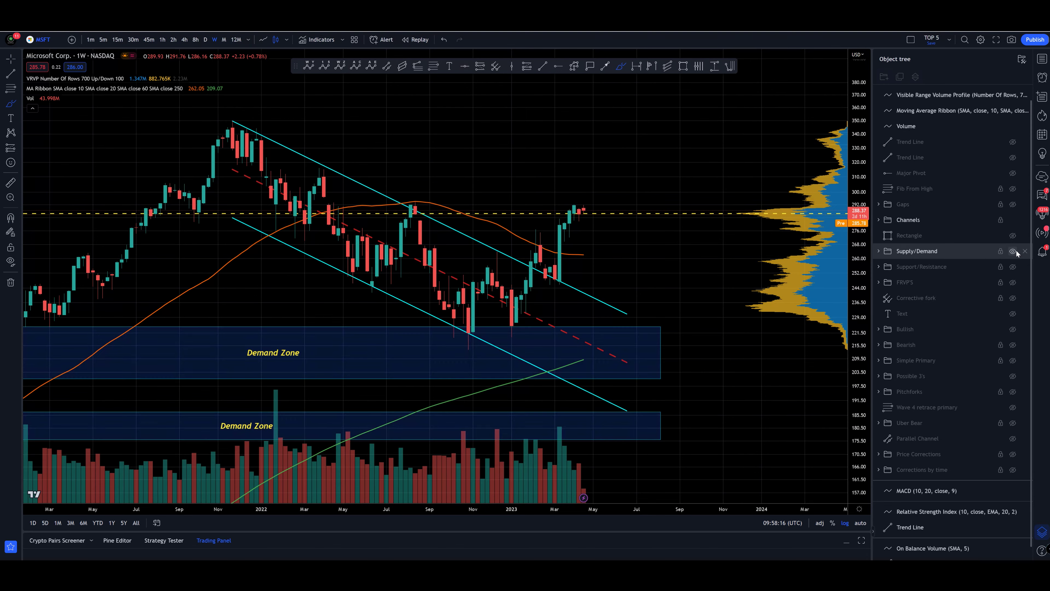
{"action": "left_click", "coordinate": [1013, 251]}
{"action": "left_click", "coordinate": [1013, 267]}
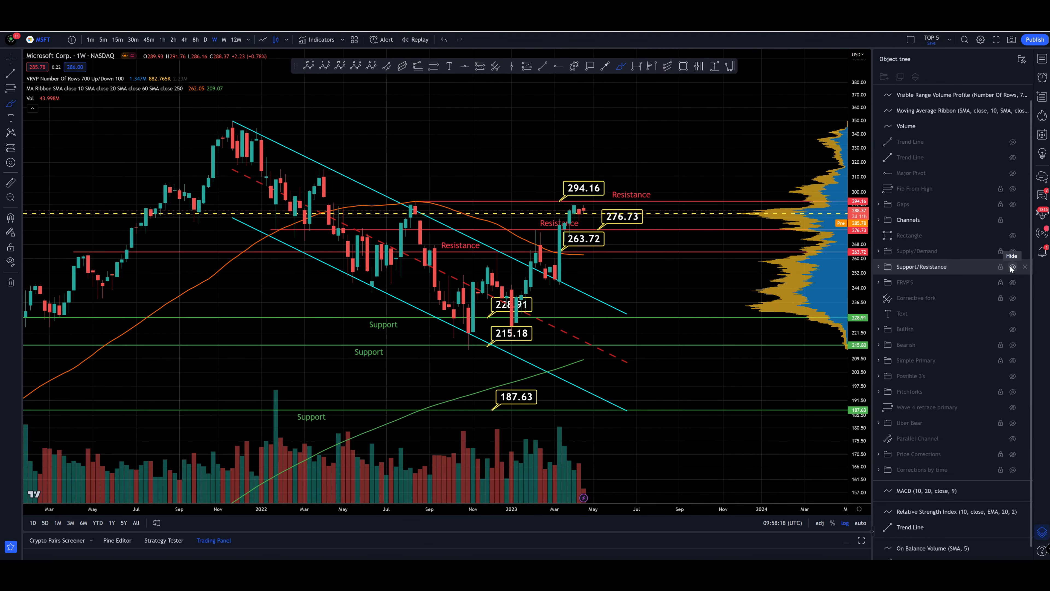
{"action": "left_click", "coordinate": [1012, 268]}
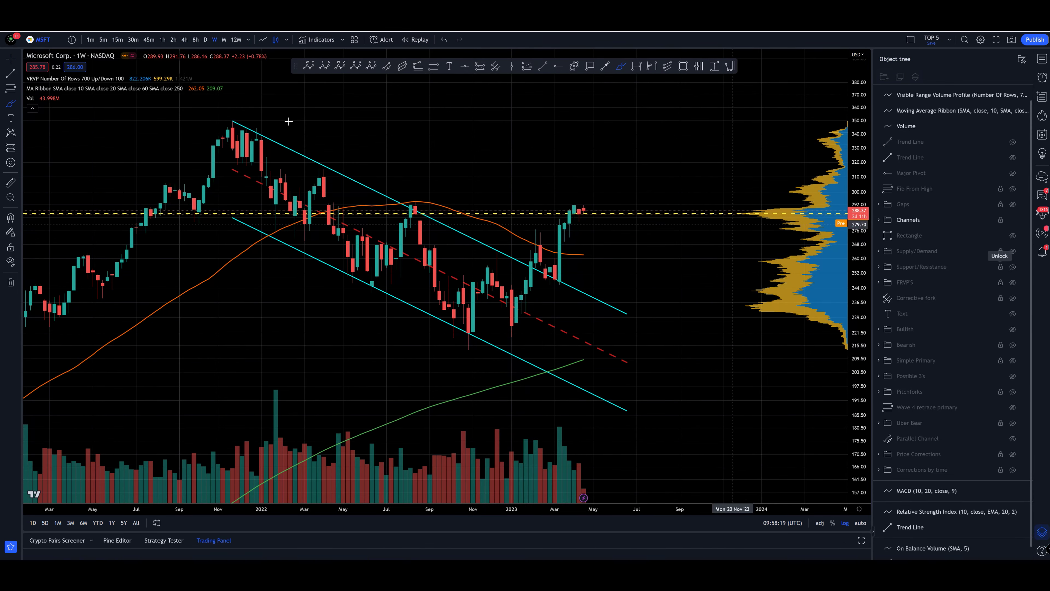
Step: Switch the Microsoft chart to the daily timeframe, framing price action from late 2021 to April 2023
{"action": "left_click", "coordinate": [206, 40]}
{"action": "scroll", "coordinate": [844, 349], "scroll_direction": "down", "scroll_amount": 5}
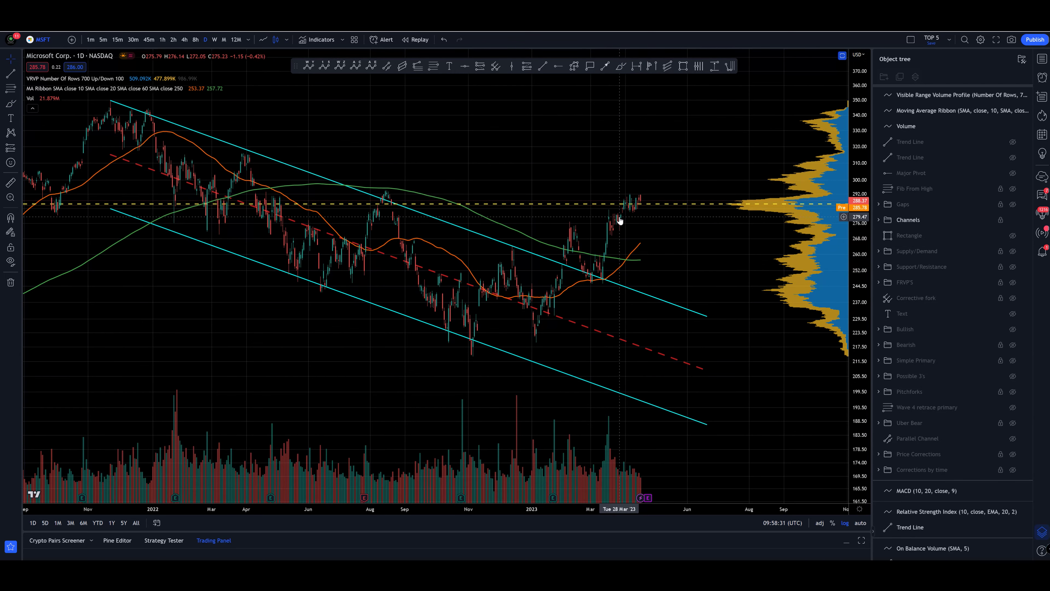
{"action": "scroll", "coordinate": [600, 178], "scroll_direction": "left", "scroll_amount": 1}
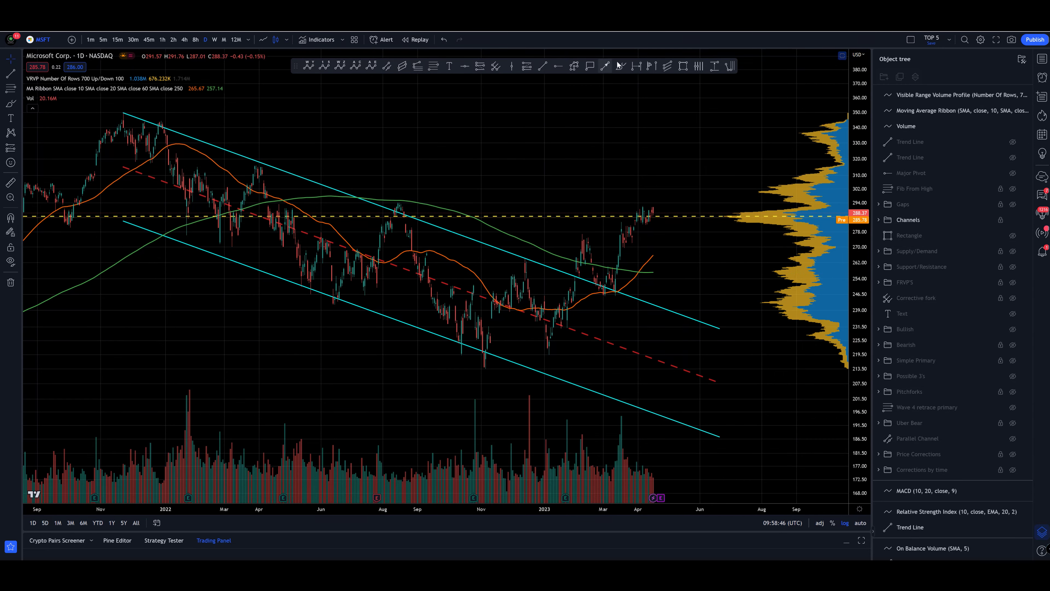
Step: Brush-circle the March 2023 retest of the Corrective Channel's upper line and undo the circle
{"action": "mouse_move", "coordinate": [619, 285]}
{"action": "left_mouse_down"}
{"action": "mouse_move", "coordinate": [597, 295]}
{"action": "mouse_move", "coordinate": [618, 286]}
{"action": "left_mouse_up"}
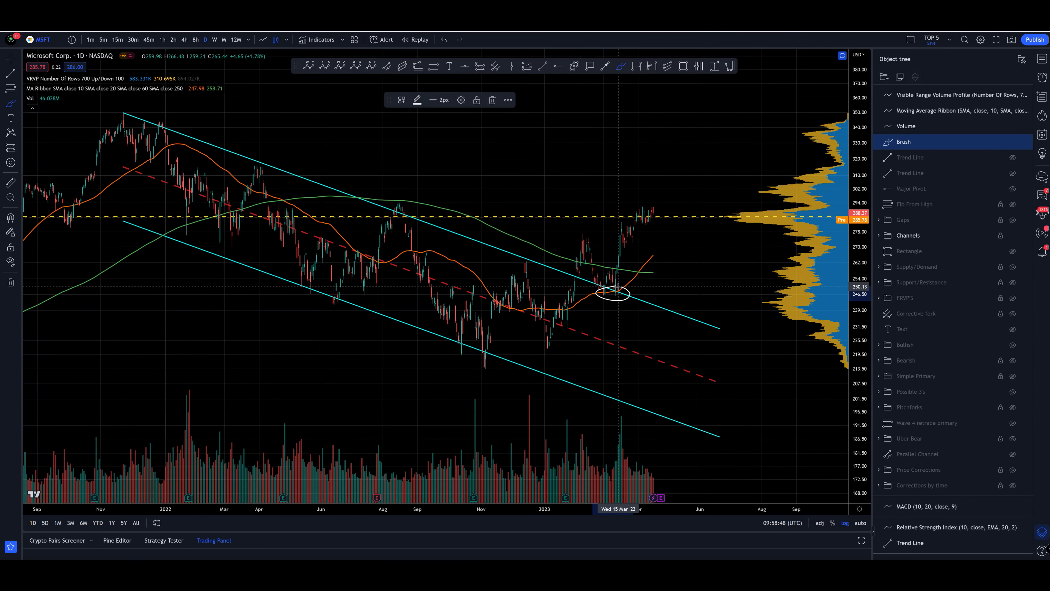
{"action": "key", "text": "ctrl+z"}
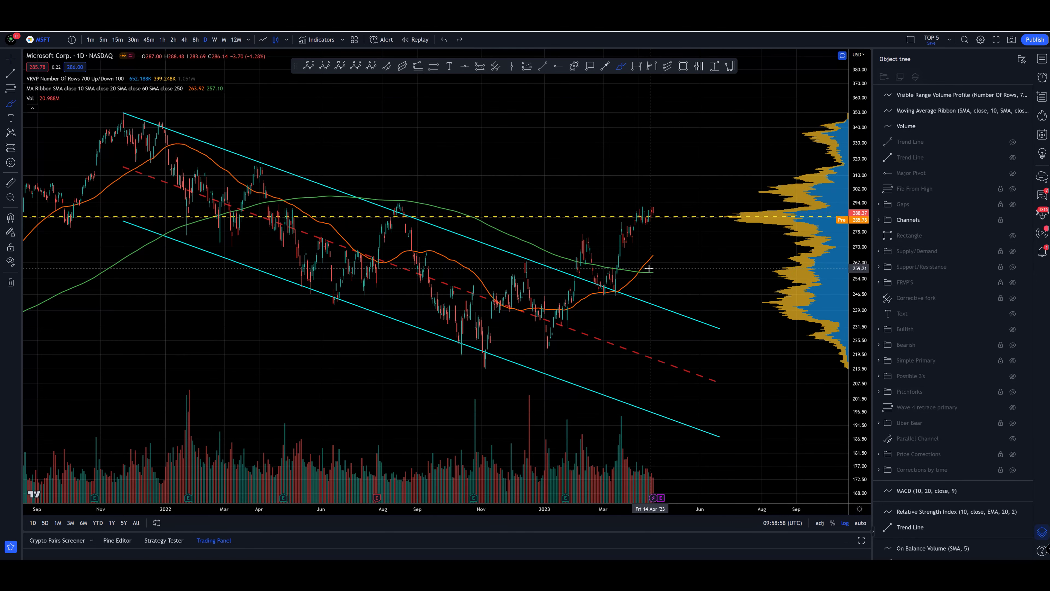
Step: Brush-mark the moving average crossover, the recent high and a projected pullback and rally, and undo all the strokes
{"action": "left_click_drag", "start_coordinate": [640, 268], "coordinate": [639, 278]}
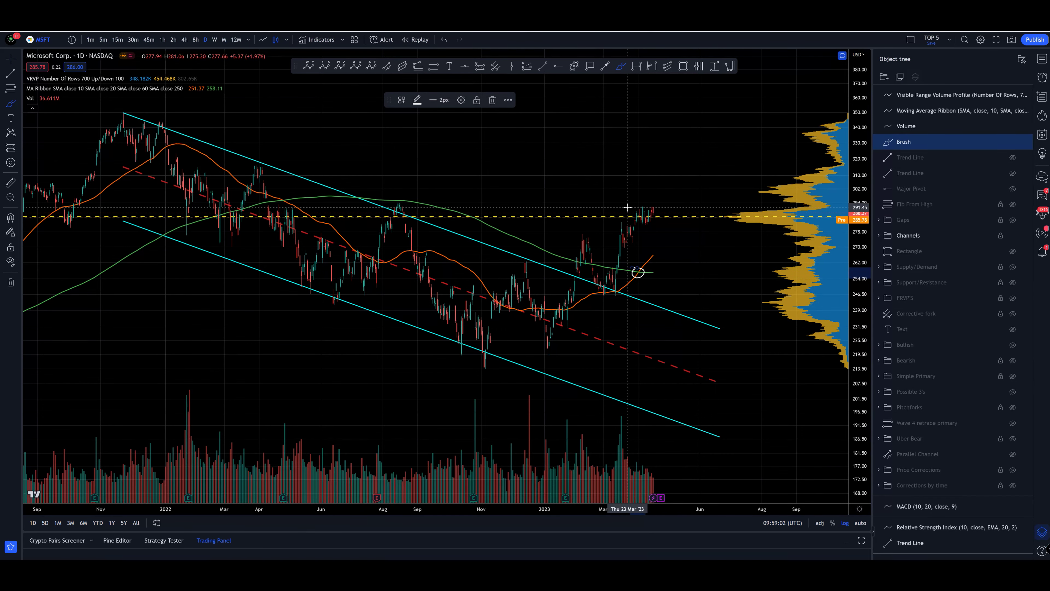
{"action": "left_click_drag", "start_coordinate": [628, 207], "coordinate": [685, 205]}
{"action": "mouse_move", "coordinate": [638, 176]}
{"action": "left_mouse_down"}
{"action": "mouse_move", "coordinate": [670, 158]}
{"action": "mouse_move", "coordinate": [658, 226]}
{"action": "mouse_move", "coordinate": [670, 252]}
{"action": "mouse_move", "coordinate": [747, 119]}
{"action": "left_mouse_up"}
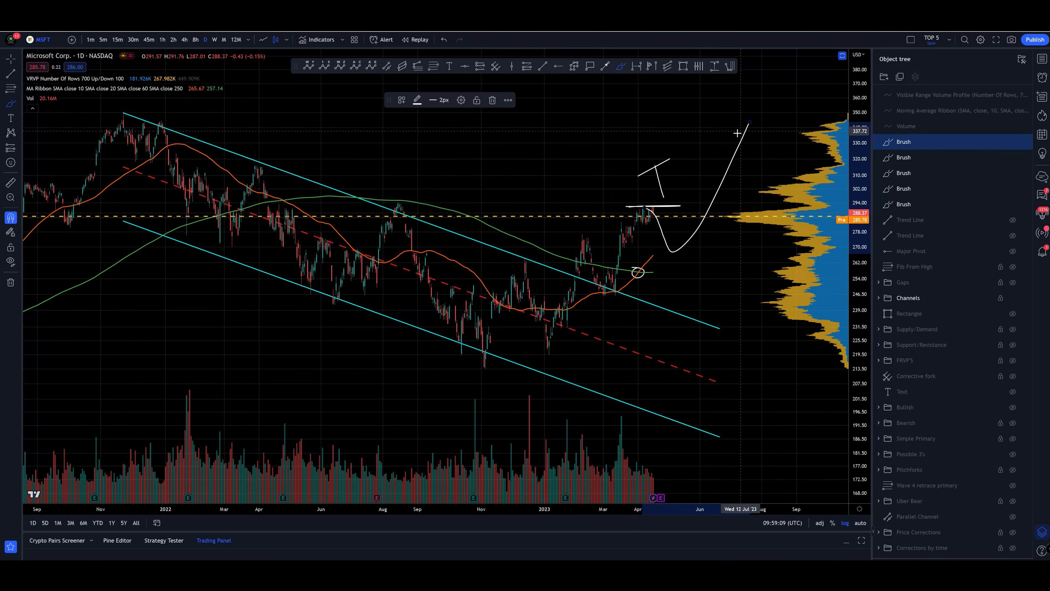
{"action": "key", "text": "ctrl+z"}
{"action": "key", "text": "ctrl+z"}
{"action": "key", "text": "ctrl+z"}
{"action": "key", "text": "ctrl+z"}
{"action": "key", "text": "ctrl+z"}
{"action": "key", "text": "ctrl+z"}
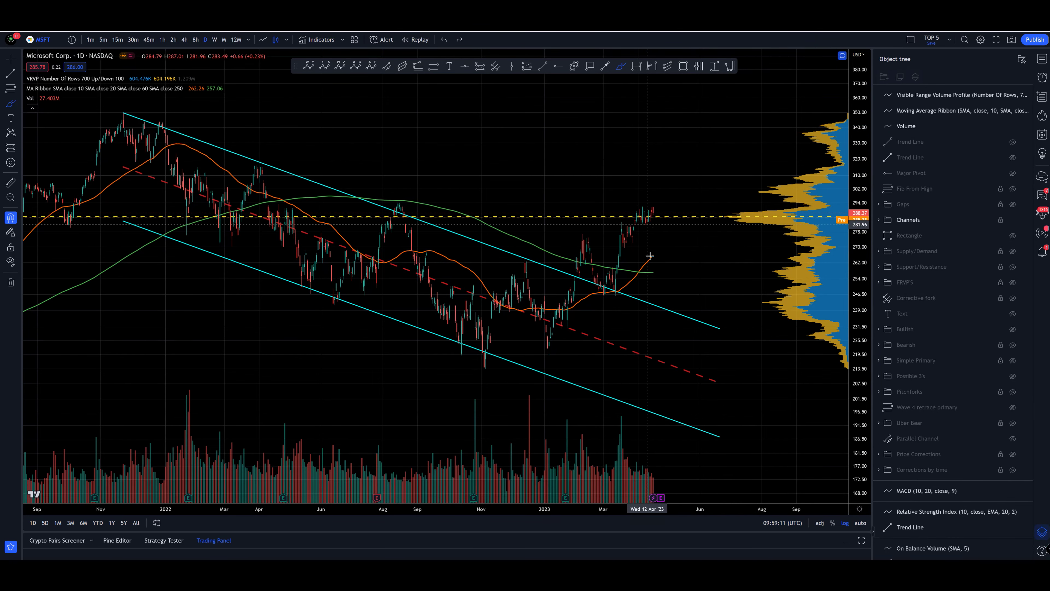
Step: Brush a horizontal line at the April 2023 high and circle the moving average crossover again, undoing both marks
{"action": "left_click_drag", "start_coordinate": [631, 205], "coordinate": [682, 204]}
{"action": "left_click_drag", "start_coordinate": [645, 262], "coordinate": [644, 263]}
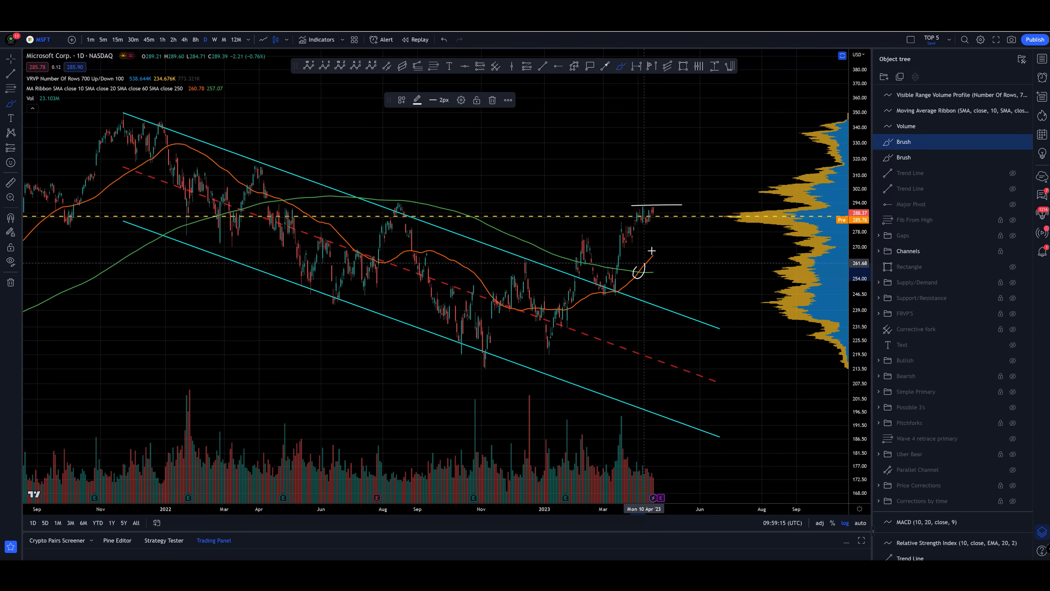
{"action": "key", "text": "ctrl+z"}
{"action": "key", "text": "ctrl+z"}
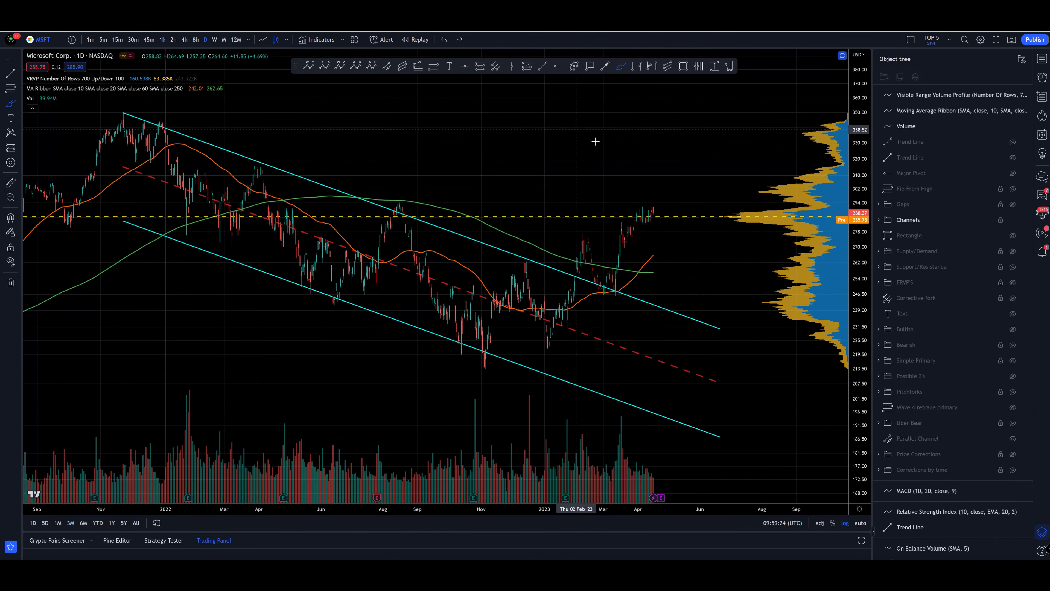
Step: Sketch a generic crossover of a falling line and a rising curve with a circled intersection and notes above price, and undo all strokes
{"action": "left_click_drag", "start_coordinate": [578, 109], "coordinate": [621, 157]}
{"action": "mouse_move", "coordinate": [528, 165]}
{"action": "left_mouse_down"}
{"action": "mouse_move", "coordinate": [666, 130]}
{"action": "mouse_move", "coordinate": [617, 160]}
{"action": "mouse_move", "coordinate": [626, 144]}
{"action": "left_mouse_up"}
{"action": "mouse_move", "coordinate": [613, 197]}
{"action": "left_mouse_down"}
{"action": "mouse_move", "coordinate": [621, 176]}
{"action": "mouse_move", "coordinate": [614, 195]}
{"action": "left_mouse_up"}
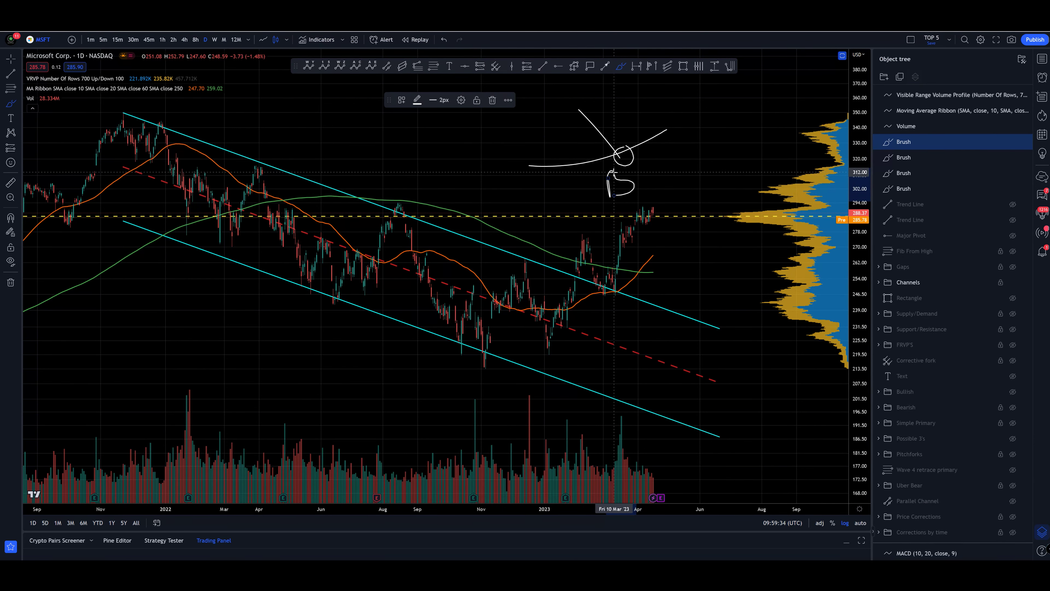
{"action": "mouse_move", "coordinate": [595, 164]}
{"action": "left_mouse_down"}
{"action": "mouse_move", "coordinate": [681, 164]}
{"action": "mouse_move", "coordinate": [687, 74]}
{"action": "left_mouse_up"}
{"action": "key", "text": "ctrl+z"}
{"action": "key", "text": "ctrl+z"}
{"action": "key", "text": "ctrl+z"}
{"action": "key", "text": "ctrl+z"}
{"action": "key", "text": "ctrl+z"}
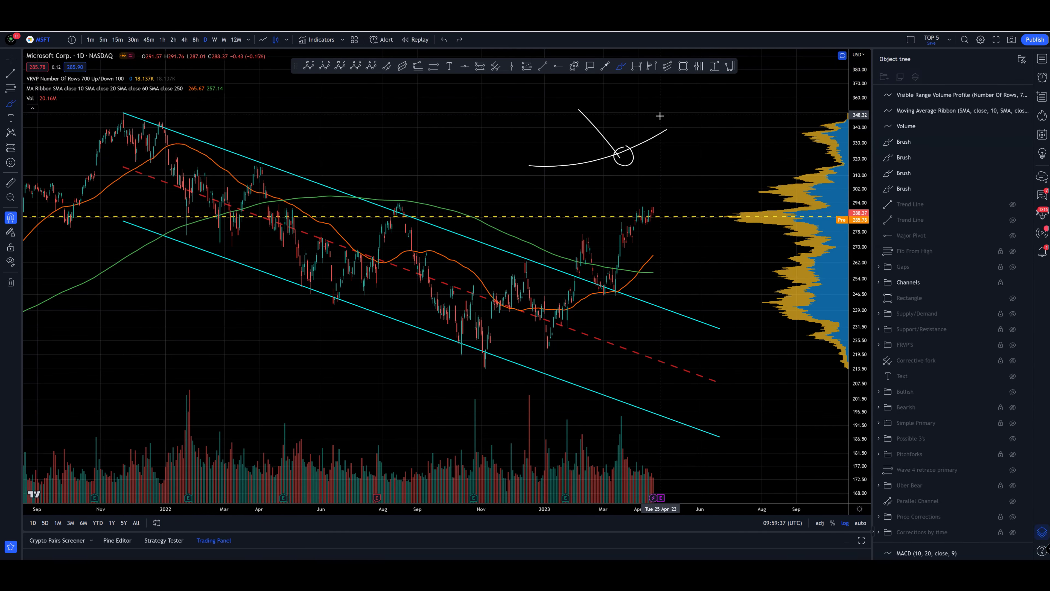
{"action": "key", "text": "ctrl+z"}
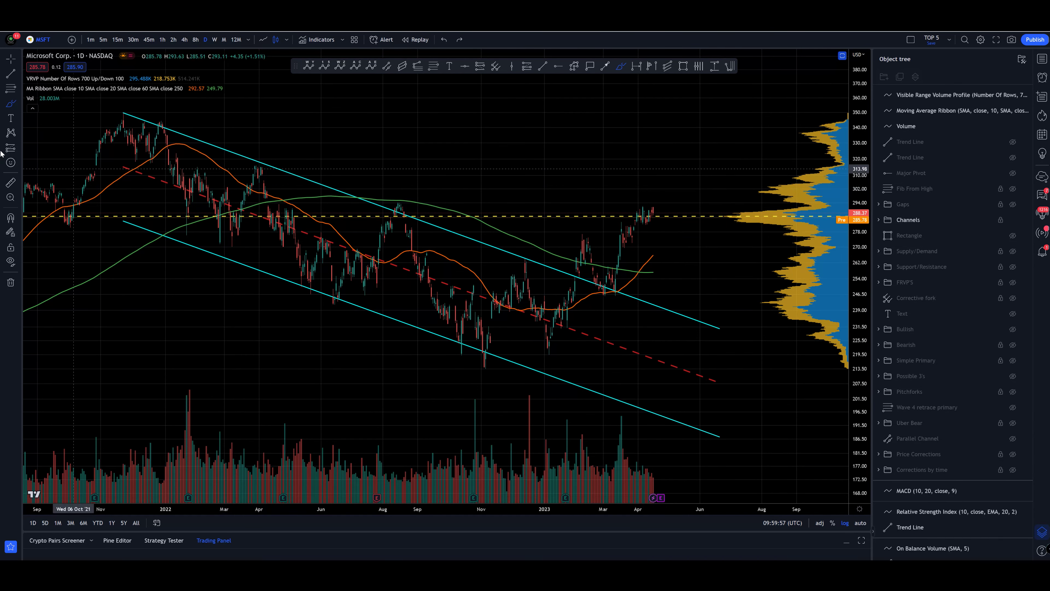
Step: Restore the indicator panes below the price chart and stretch the MACD pane's vertical scale to enlarge its swings
{"action": "double_click", "coordinate": [480, 140]}
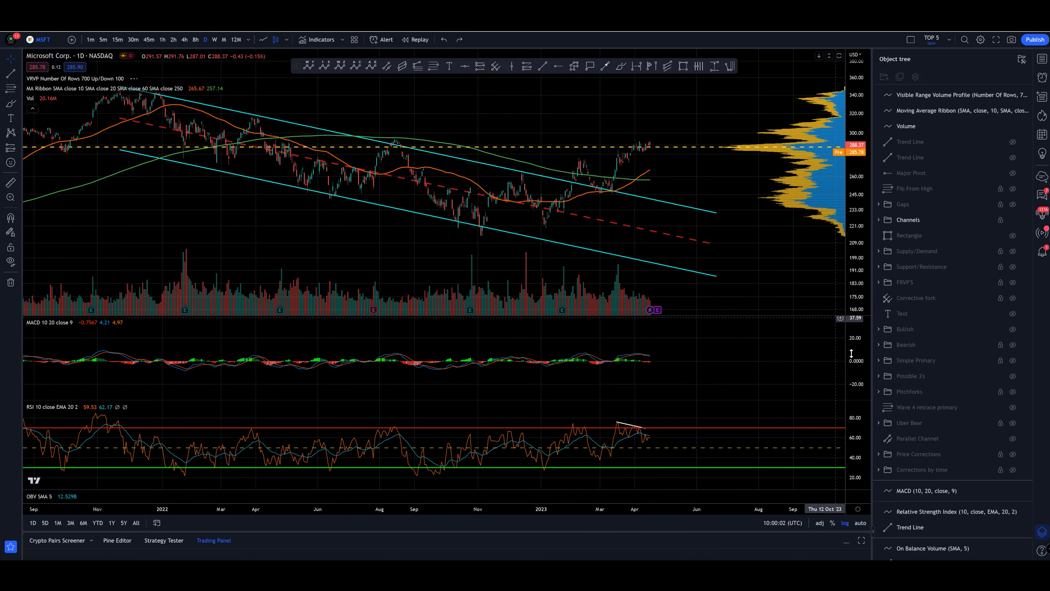
{"action": "left_click_drag", "start_coordinate": [853, 397], "coordinate": [847, 339]}
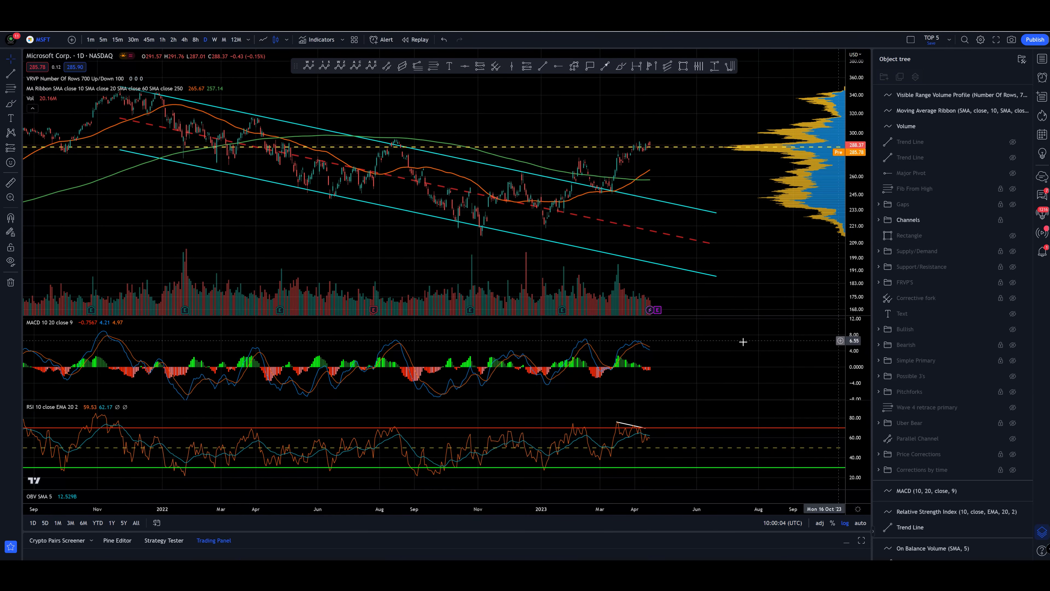
{"action": "left_click", "coordinate": [584, 342]}
{"action": "key", "text": "Escape"}
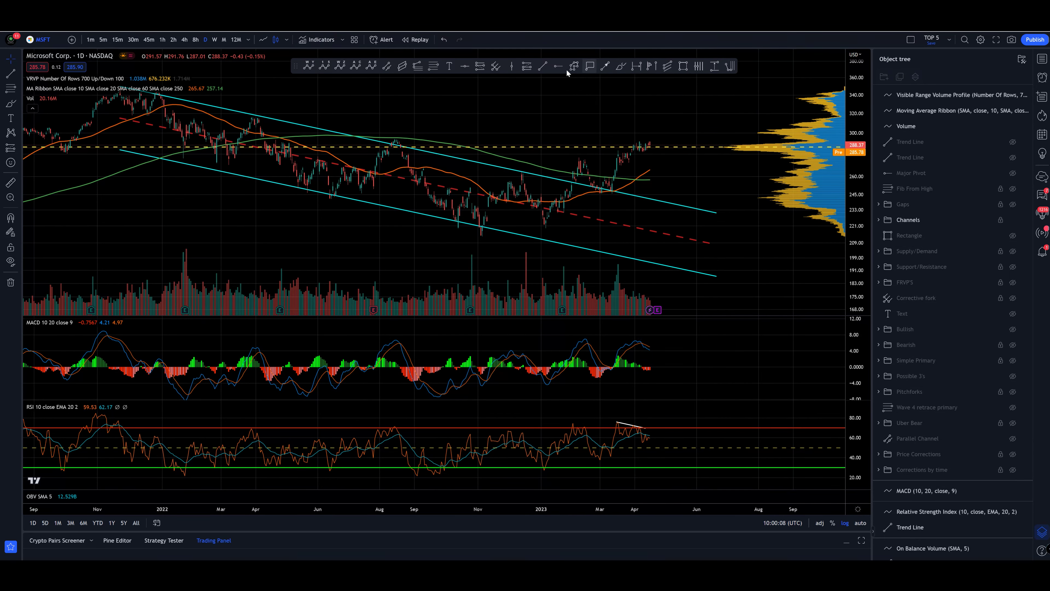
Step: Draw a trend line on price from the 8 February 2023 high to the April 2023 high
{"action": "left_click", "coordinate": [543, 66]}
{"action": "left_click", "coordinate": [579, 159]}
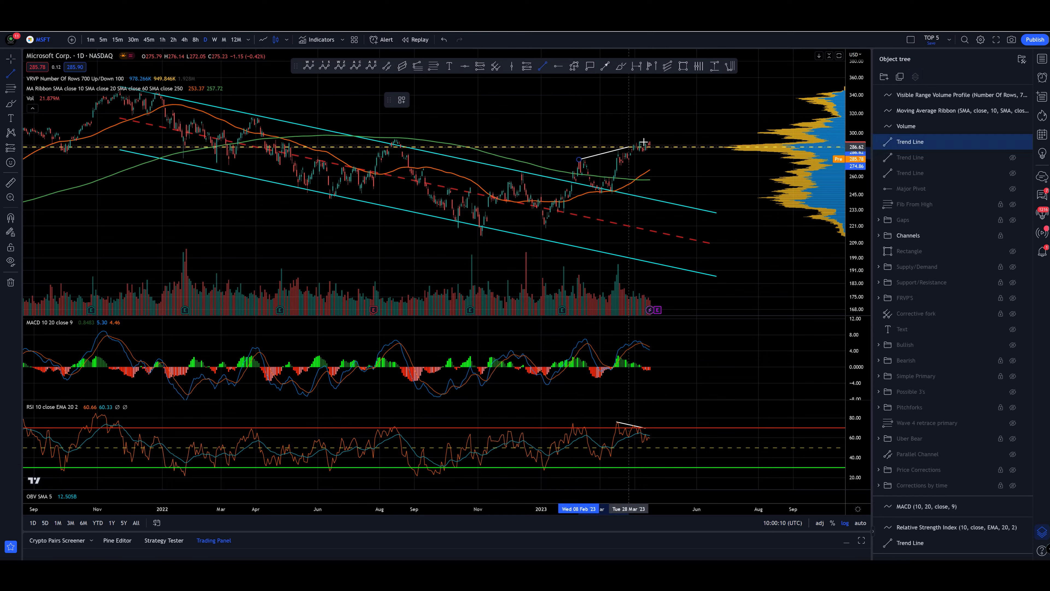
{"action": "left_click", "coordinate": [645, 141]}
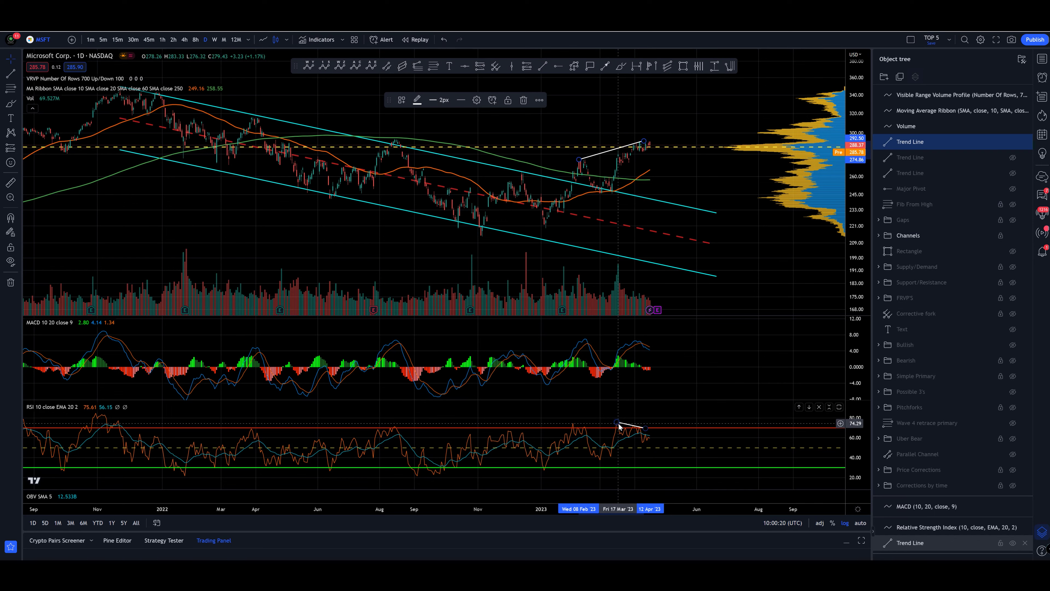
Step: Move the price trend line's start to 16 March 2023 to match the RSI trend line, and delete the price trend line
{"action": "left_click_drag", "start_coordinate": [579, 160], "coordinate": [644, 143]}
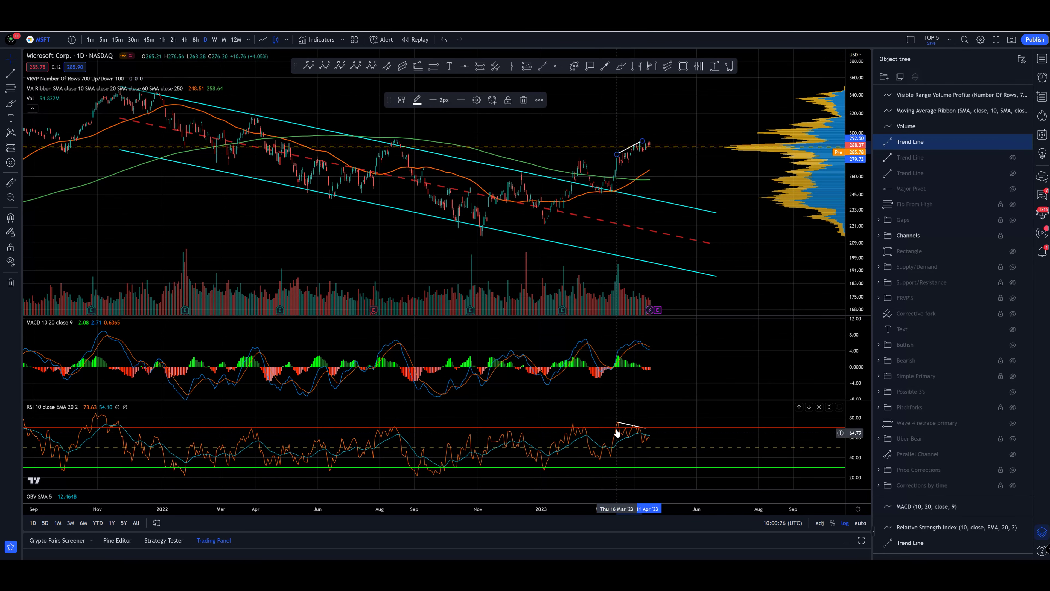
{"action": "left_click", "coordinate": [618, 423]}
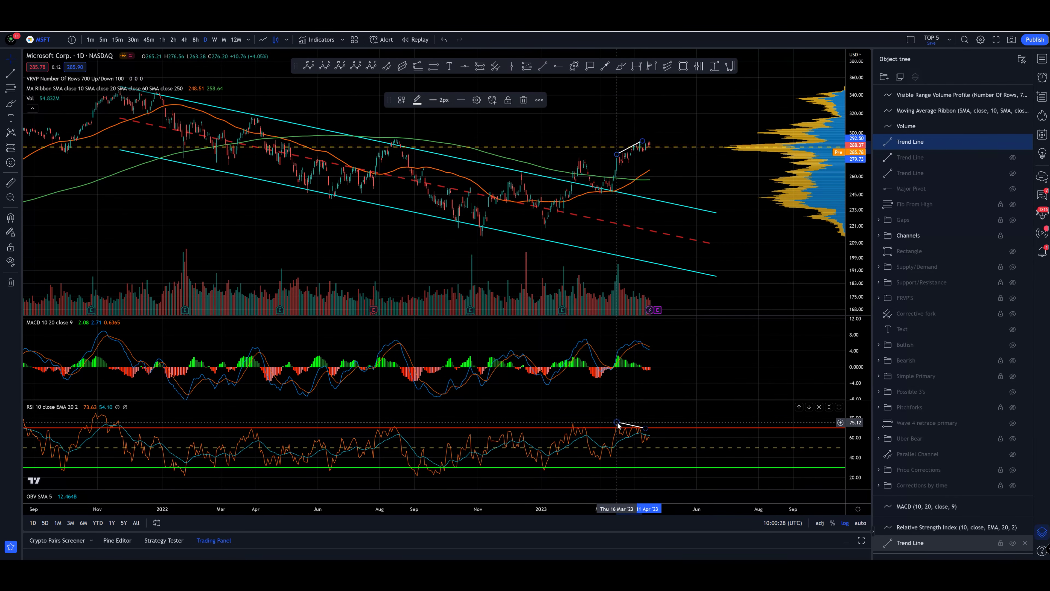
{"action": "left_click", "coordinate": [623, 426]}
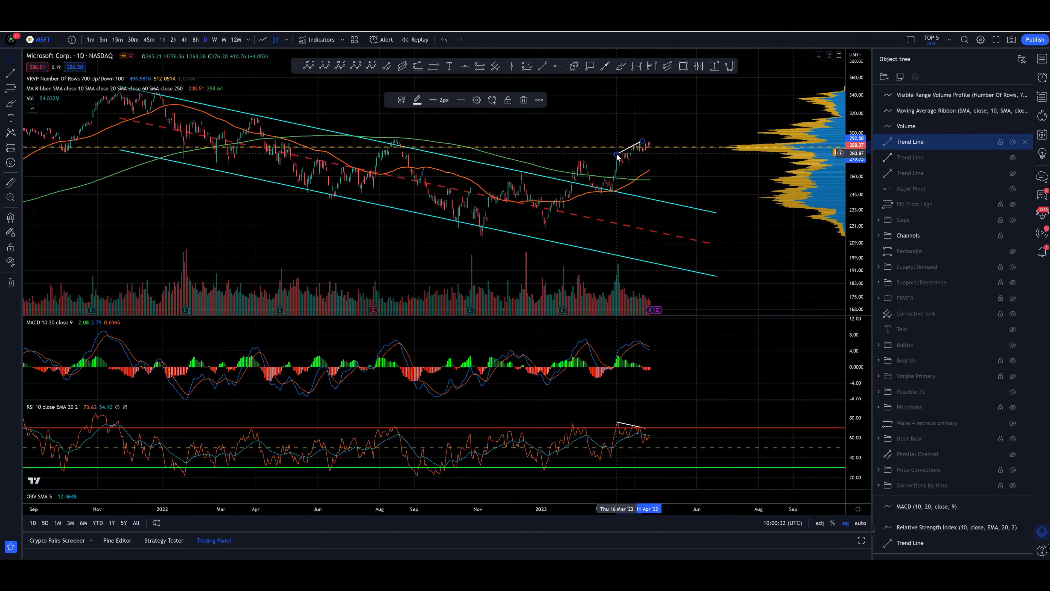
{"action": "key", "text": "Delete"}
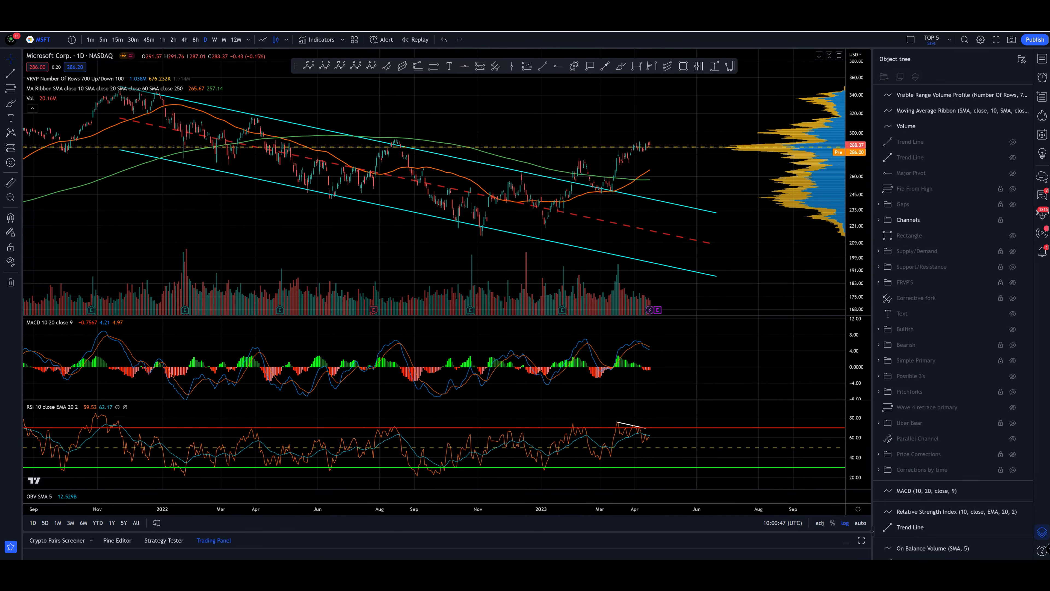
Step: Maximize the daily price chart and reposition it to leave empty space after the latest candles
{"action": "double_click", "coordinate": [741, 201]}
{"action": "left_click_drag", "start_coordinate": [547, 137], "coordinate": [626, 130]}
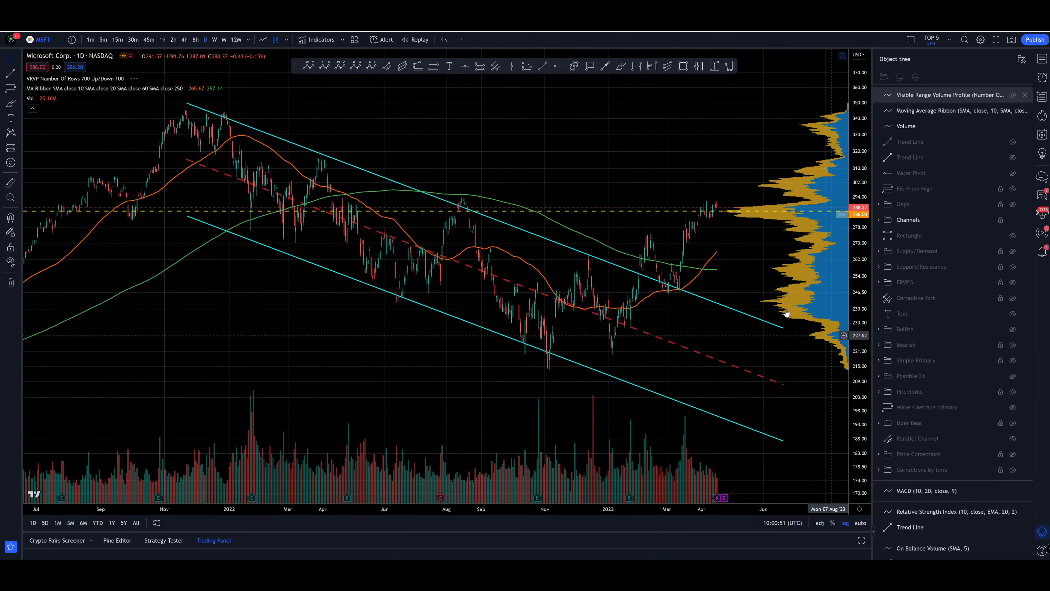
{"action": "left_click_drag", "start_coordinate": [730, 297], "coordinate": [653, 296]}
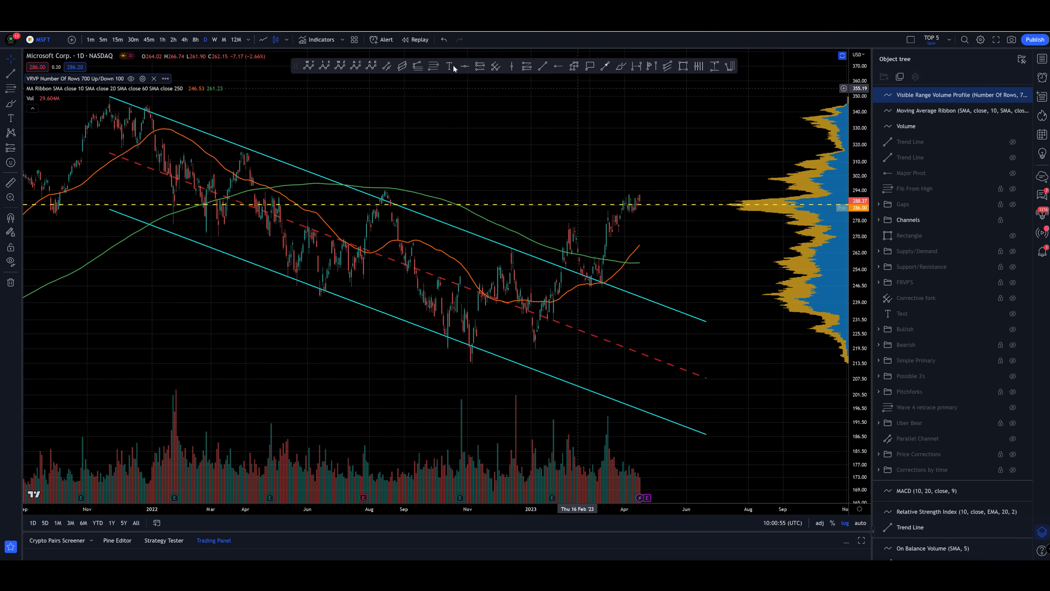
Step: Draw a cup-shaped arc from the August 2022 high to the April 2023 high, bottoming near 213, and show the Major Pivot line
{"action": "left_click", "coordinate": [15, 106]}
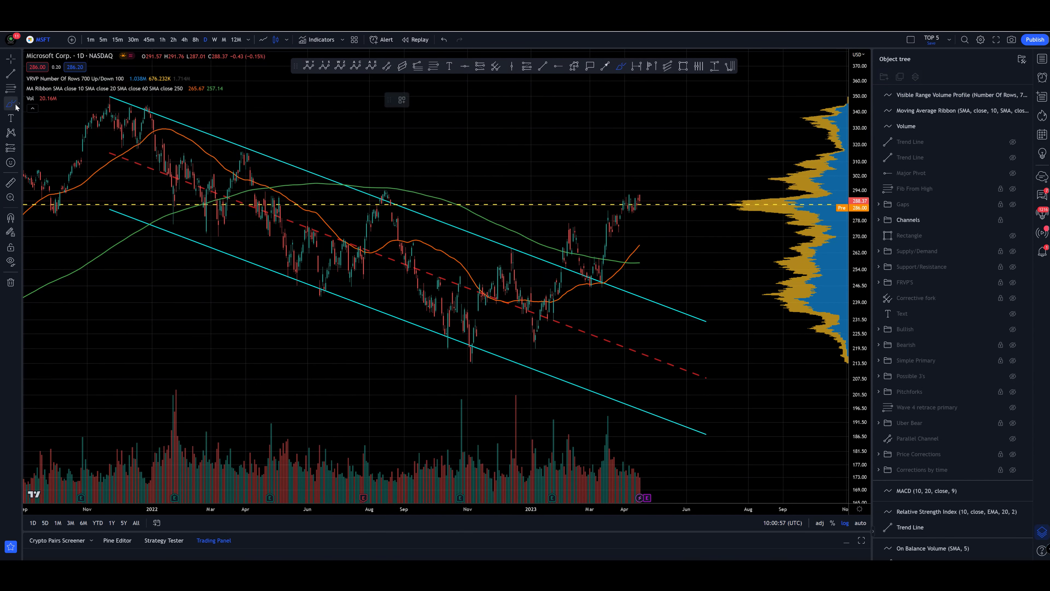
{"action": "left_click", "coordinate": [20, 106]}
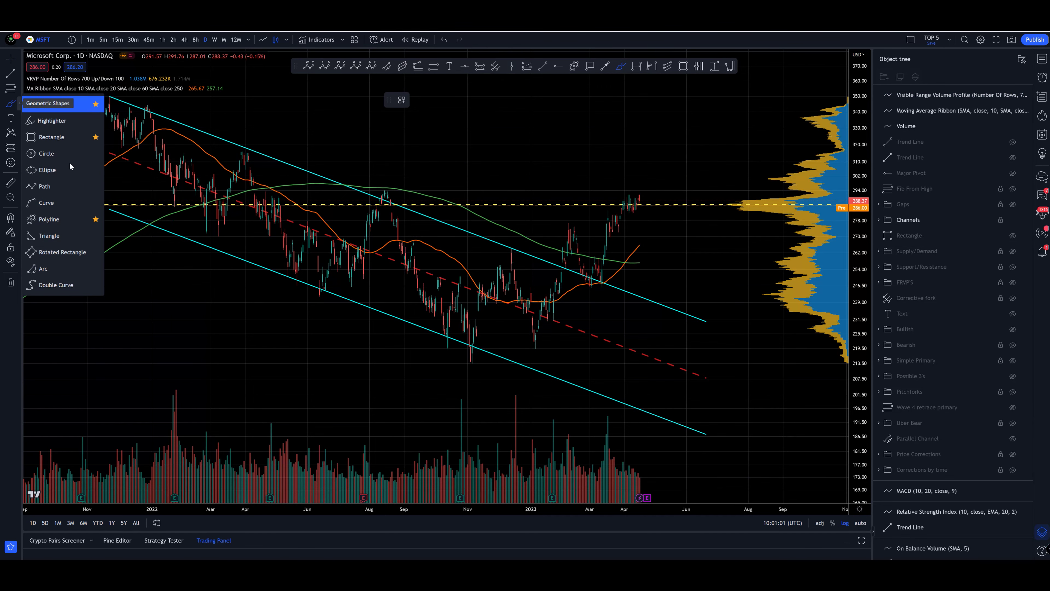
{"action": "left_click", "coordinate": [56, 270]}
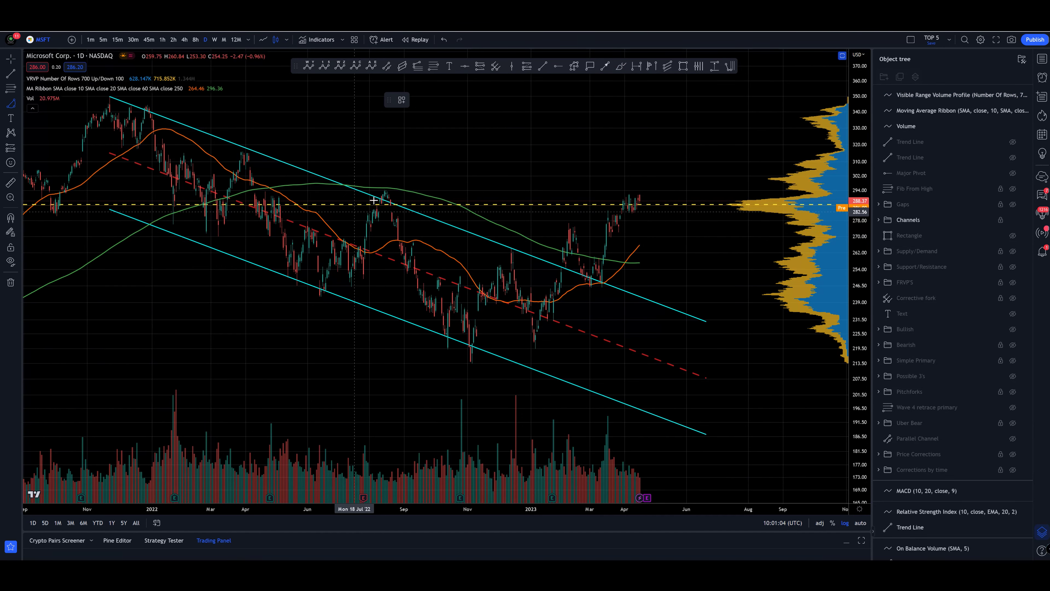
{"action": "left_click", "coordinate": [385, 192]}
{"action": "left_click", "coordinate": [641, 194]}
{"action": "left_click", "coordinate": [513, 309]}
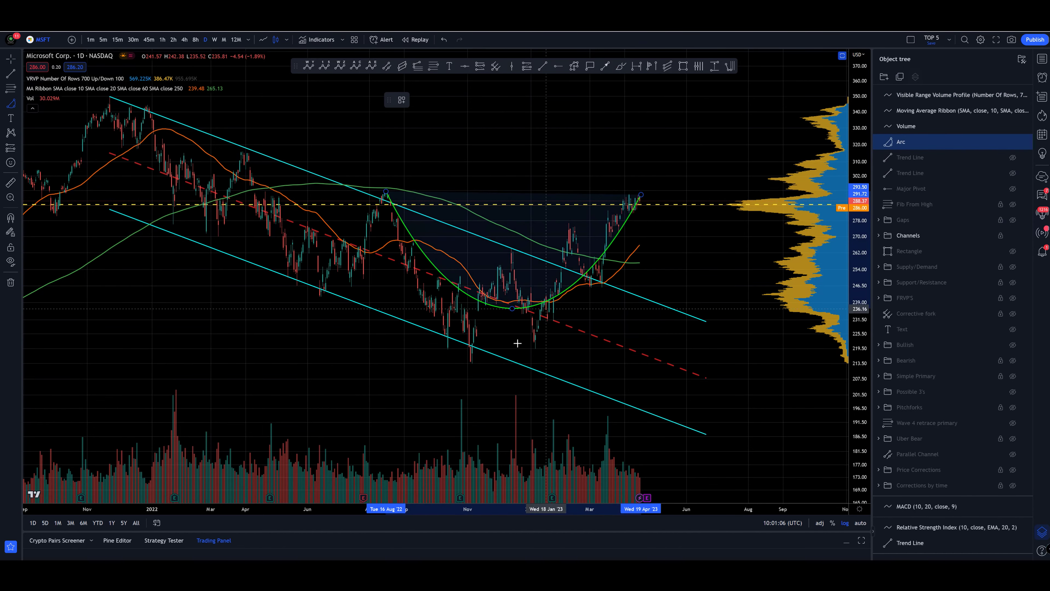
{"action": "left_click", "coordinate": [511, 362]}
{"action": "left_click_drag", "start_coordinate": [501, 361], "coordinate": [494, 363]}
{"action": "left_click", "coordinate": [561, 162]}
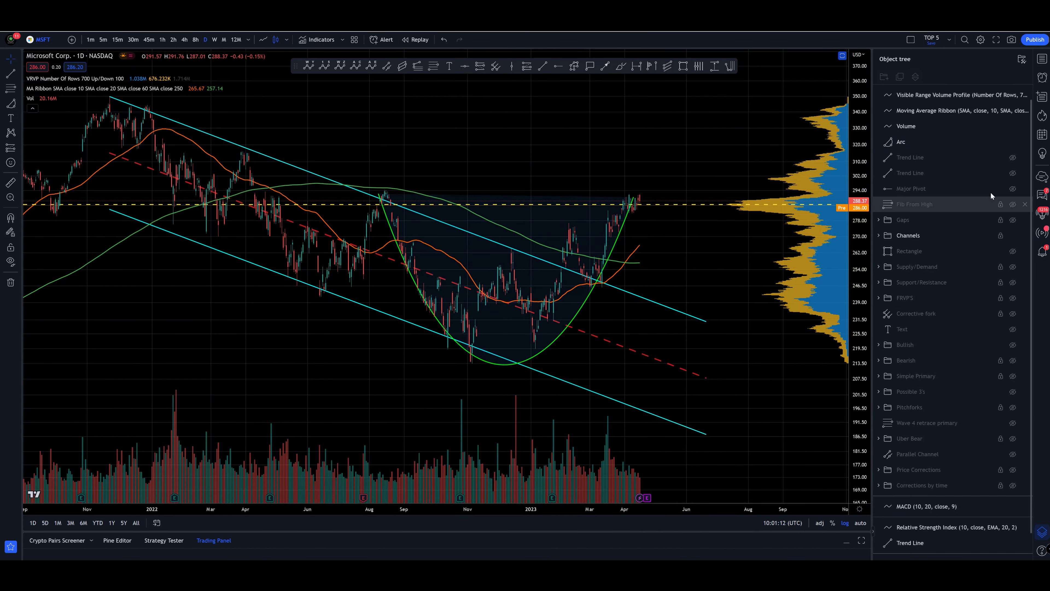
{"action": "left_click", "coordinate": [1013, 189]}
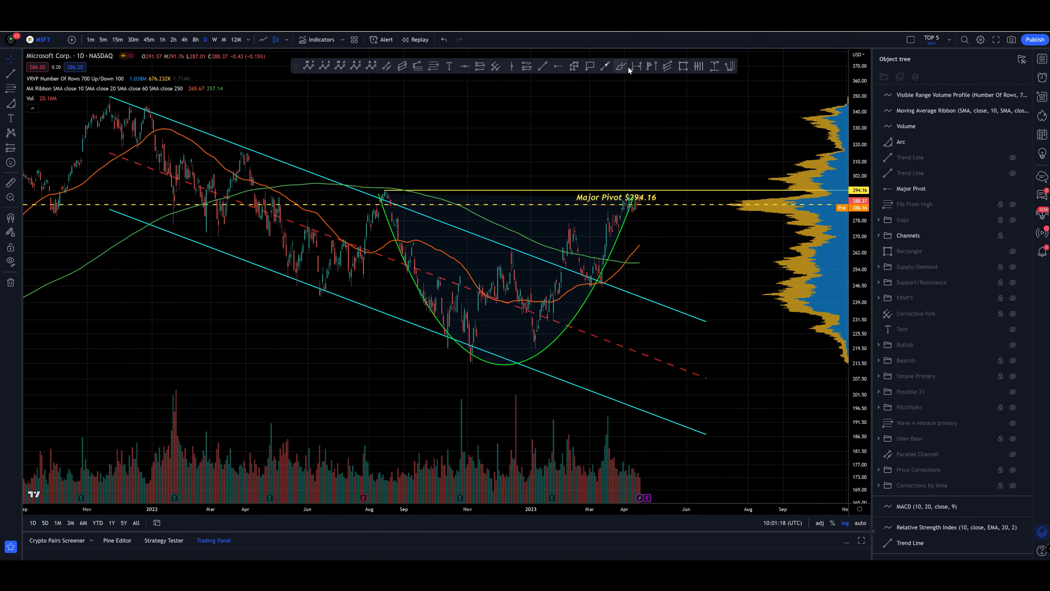
Step: Sketch Brush paths for a decline from the April 2023 high, a small pullback, and a rise from the January 2023 low past the pivot
{"action": "left_click", "coordinate": [621, 67]}
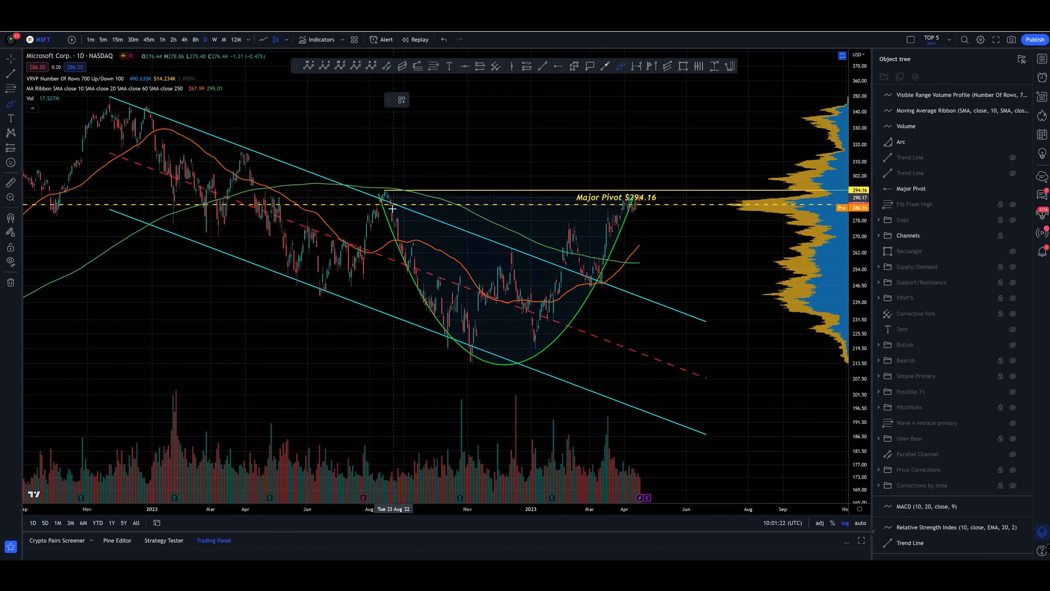
{"action": "left_click_drag", "start_coordinate": [638, 198], "coordinate": [690, 269]}
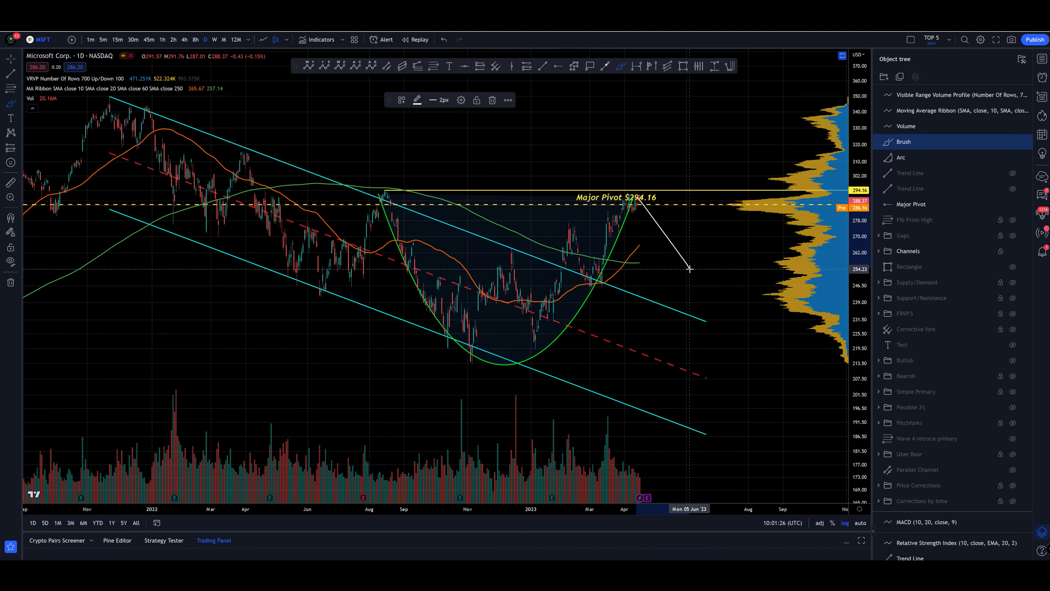
{"action": "left_click_drag", "start_coordinate": [689, 268], "coordinate": [710, 303]}
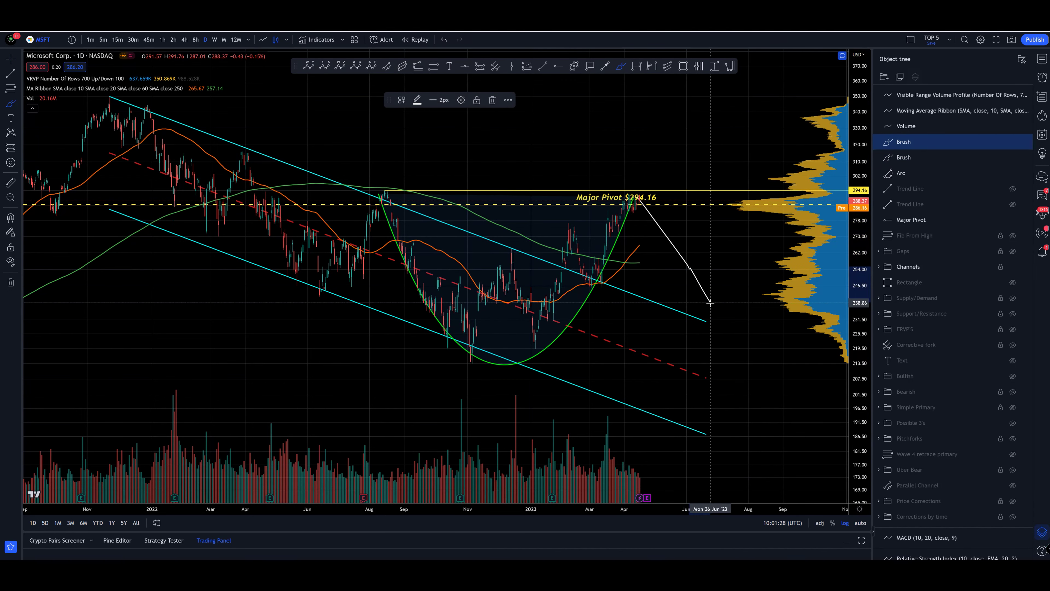
{"action": "mouse_move", "coordinate": [639, 199]}
{"action": "left_mouse_down"}
{"action": "mouse_move", "coordinate": [664, 227]}
{"action": "mouse_move", "coordinate": [650, 195]}
{"action": "left_mouse_up"}
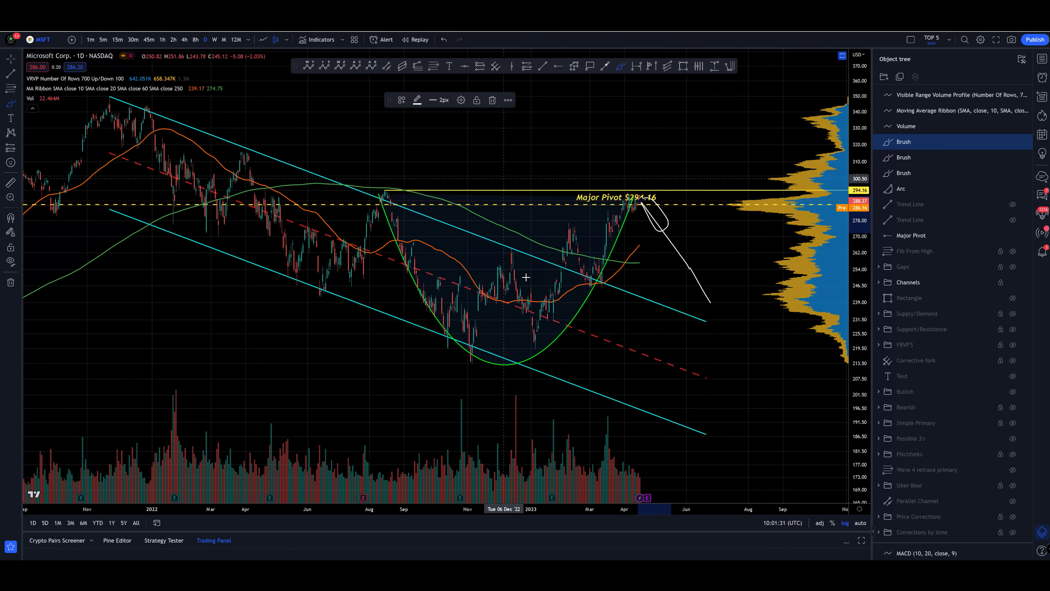
{"action": "mouse_move", "coordinate": [533, 342]}
{"action": "left_mouse_down"}
{"action": "mouse_move", "coordinate": [579, 257]}
{"action": "mouse_move", "coordinate": [636, 204]}
{"action": "mouse_move", "coordinate": [664, 236]}
{"action": "mouse_move", "coordinate": [743, 87]}
{"action": "left_mouse_up"}
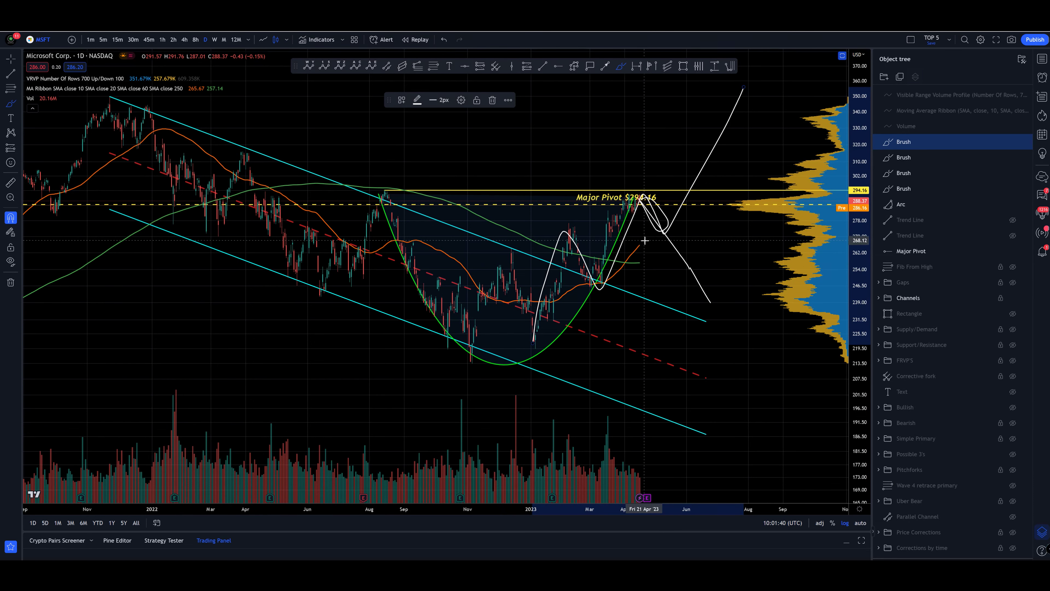
Step: Undo the freehand path sketches around the Major Pivot
{"action": "key", "text": "ctrl+z"}
{"action": "key", "text": "ctrl+z"}
{"action": "key", "text": "ctrl+z"}
{"action": "key", "text": "ctrl+z"}
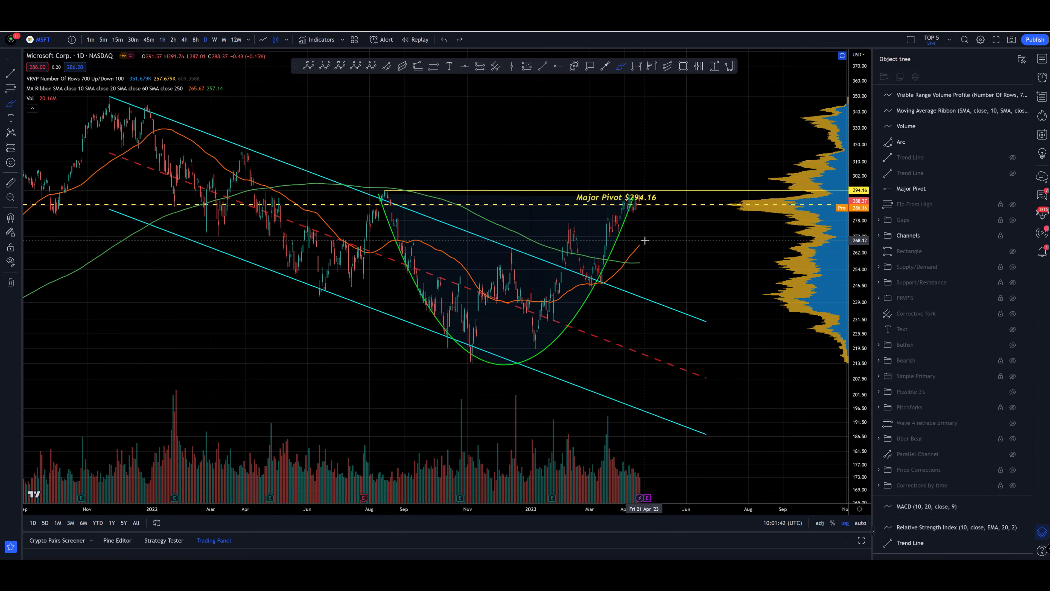
Step: Hide the arc and turn off the logarithmic price scale
{"action": "left_click", "coordinate": [1013, 142]}
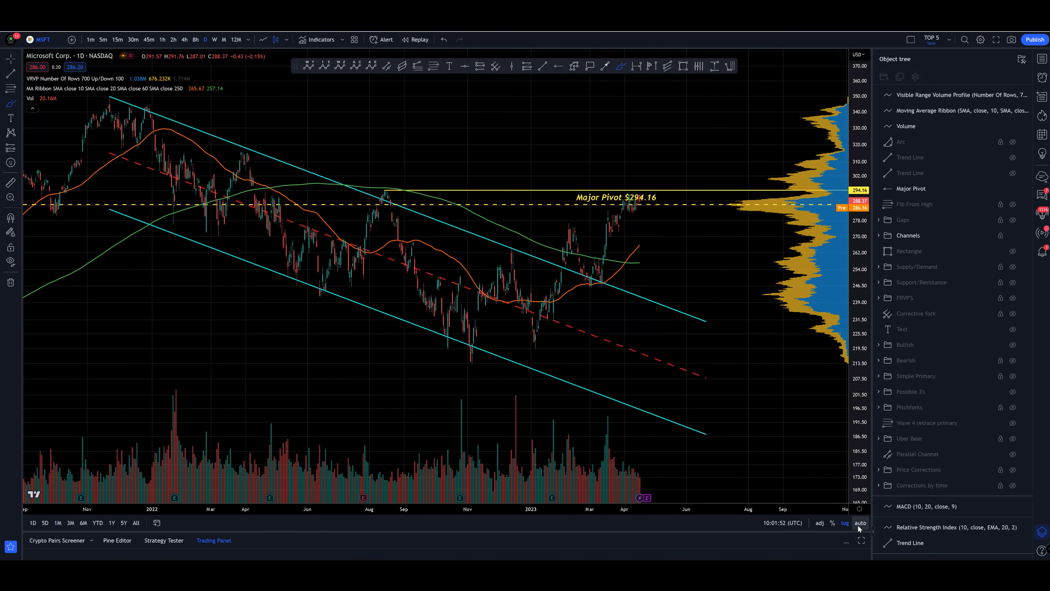
{"action": "left_click", "coordinate": [846, 524]}
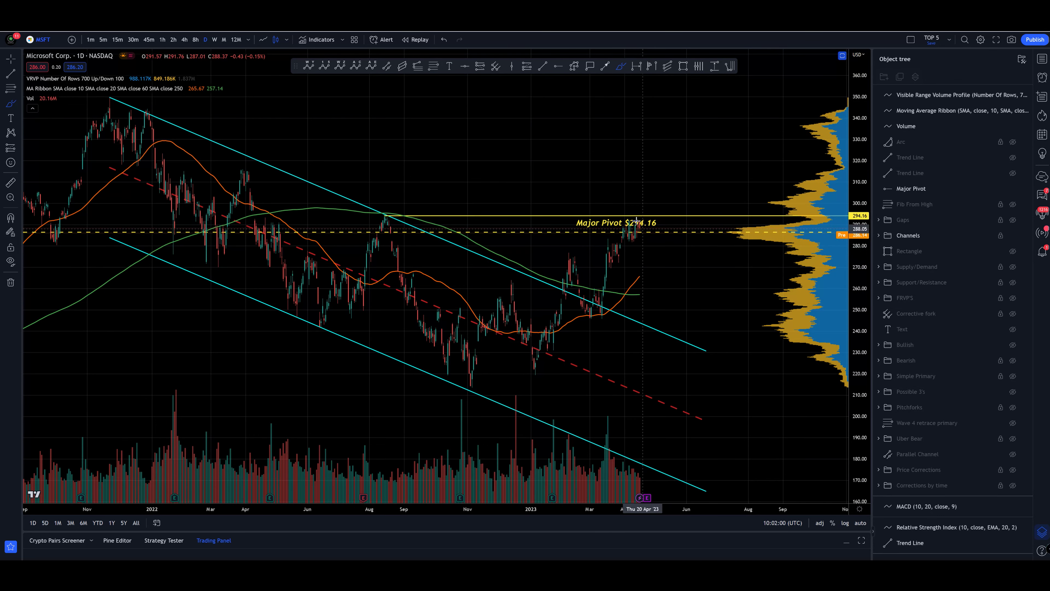
Step: Sketch a brush stroke from the latest candle upward through the Major Pivot, and undo it
{"action": "left_click_drag", "start_coordinate": [639, 218], "coordinate": [647, 173]}
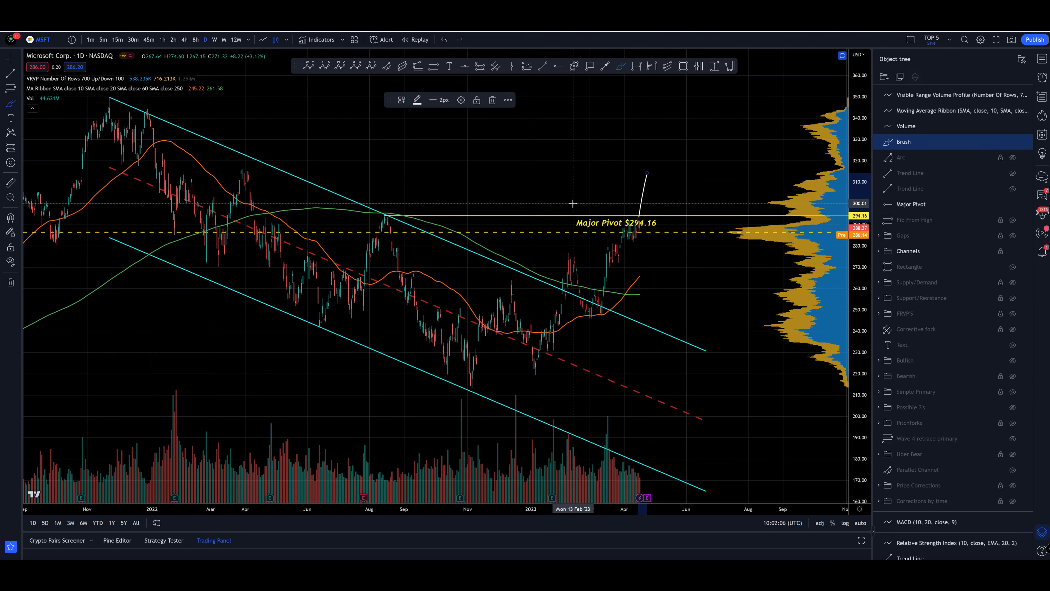
{"action": "key", "text": "ctrl+z"}
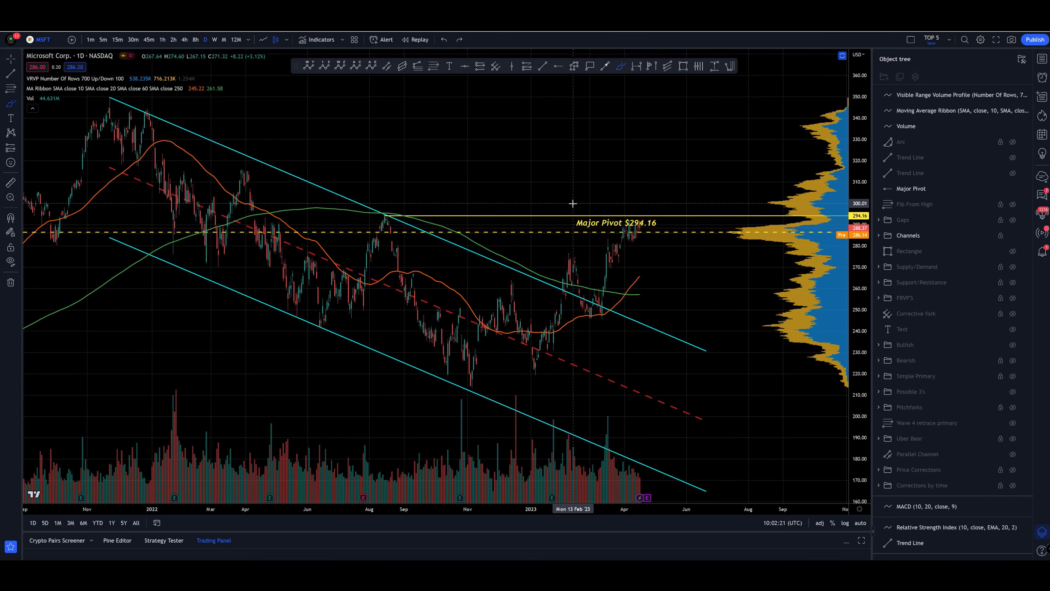
Step: Hide the Major Pivot, Channels and Moving Average Ribbon, and show the Bullish wave count on the 4-hour chart
{"action": "left_click", "coordinate": [1013, 189]}
{"action": "left_click", "coordinate": [1014, 235]}
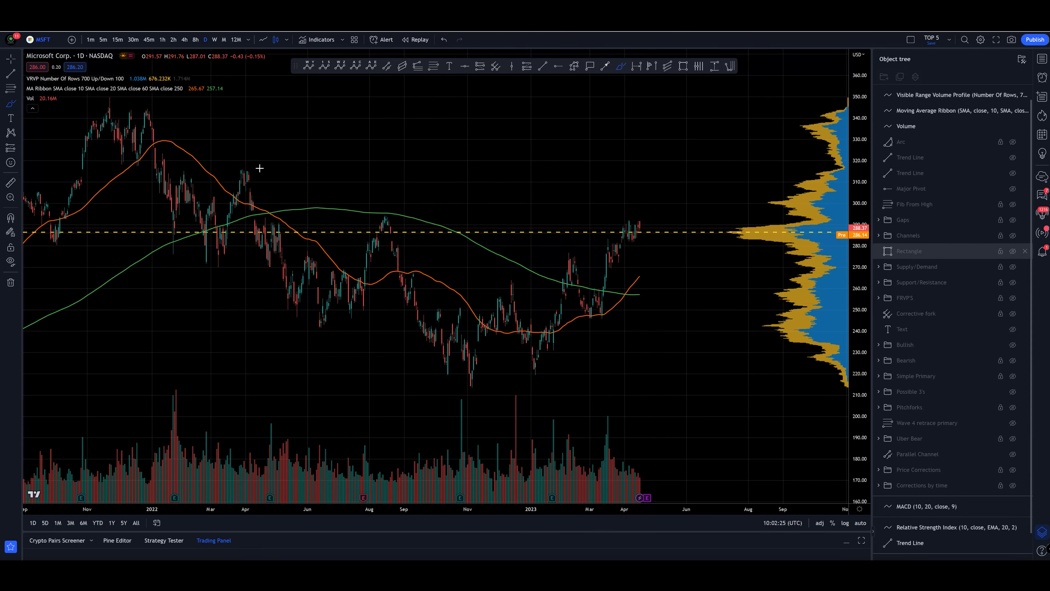
{"action": "left_click", "coordinate": [188, 88]}
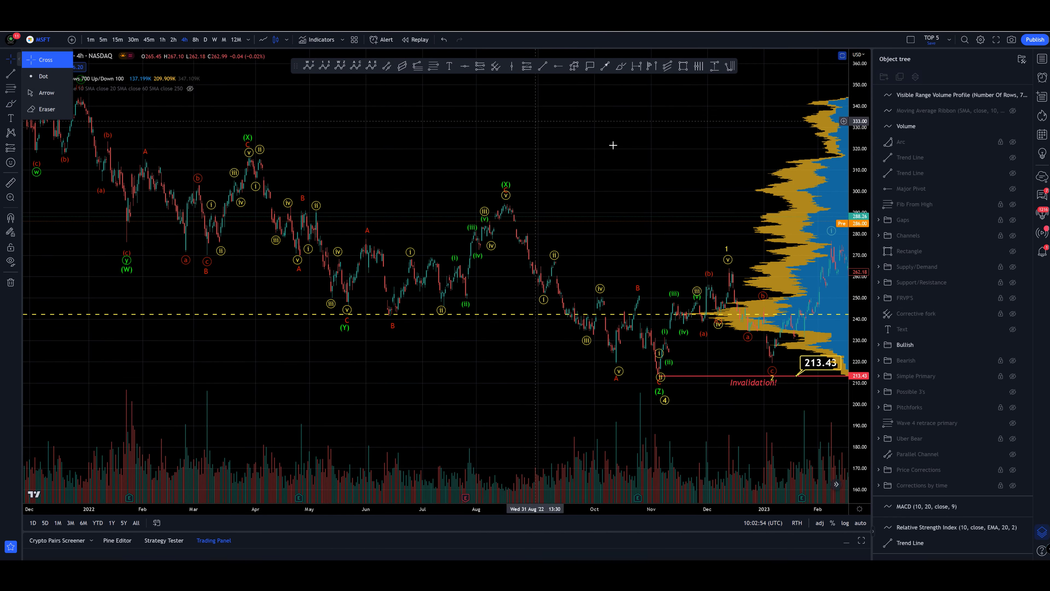
Step: Close the object tree and reposition the 4-hour chart to fit the projected wave 3, 4 and 5 labels
{"action": "left_click_drag", "start_coordinate": [478, 137], "coordinate": [316, 128]}
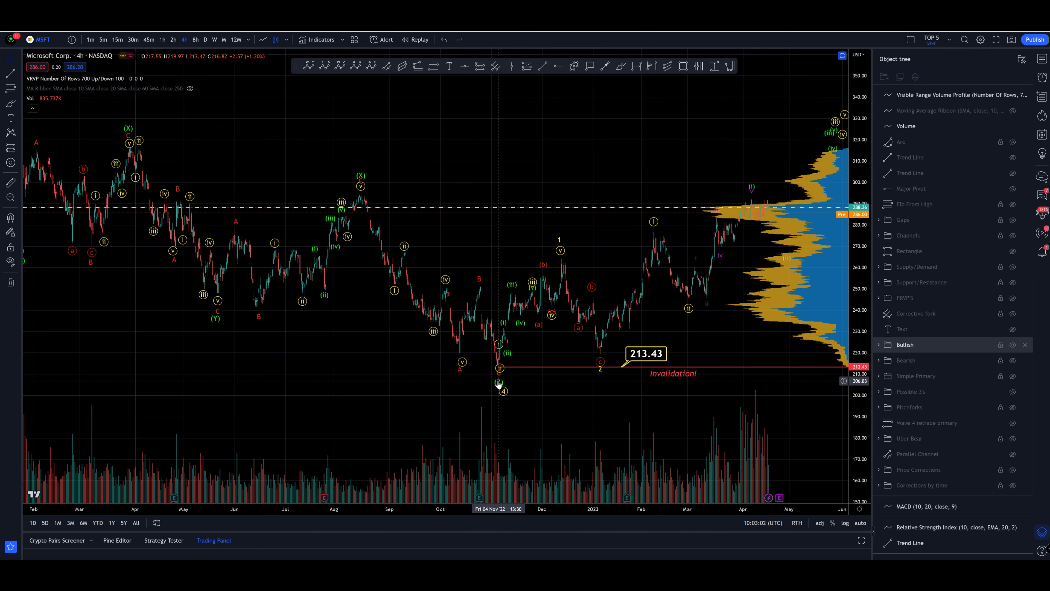
{"action": "left_click_drag", "start_coordinate": [498, 375], "coordinate": [370, 328]}
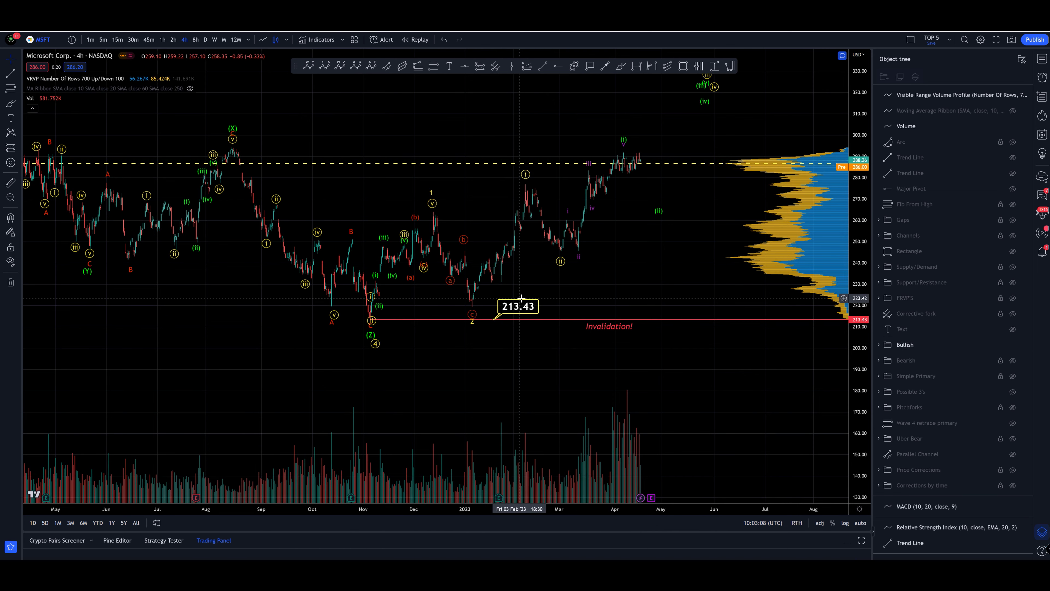
{"action": "left_click_drag", "start_coordinate": [643, 282], "coordinate": [563, 312]}
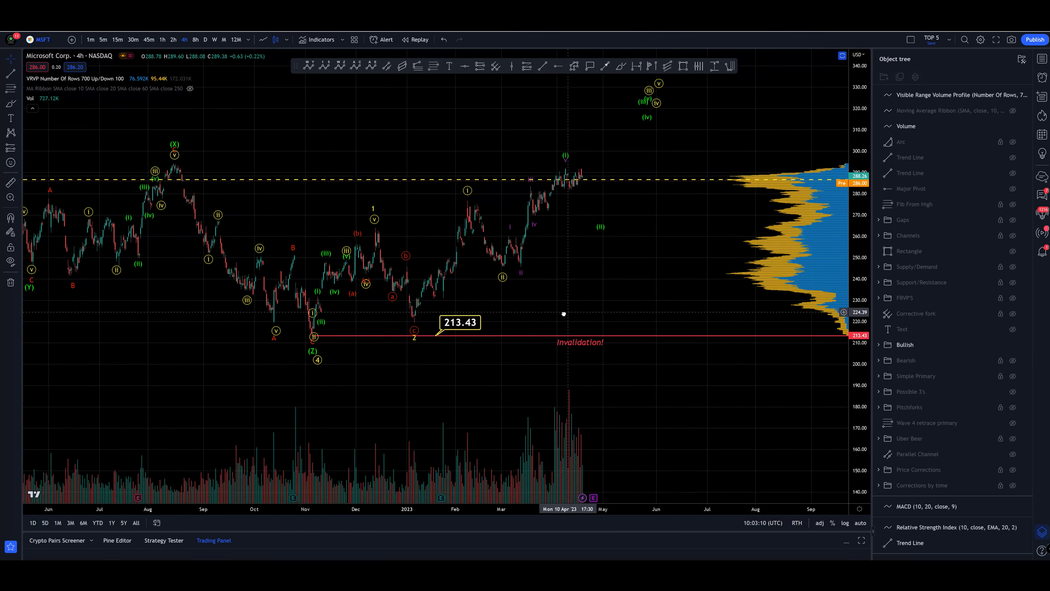
{"action": "left_click", "coordinate": [1042, 532]}
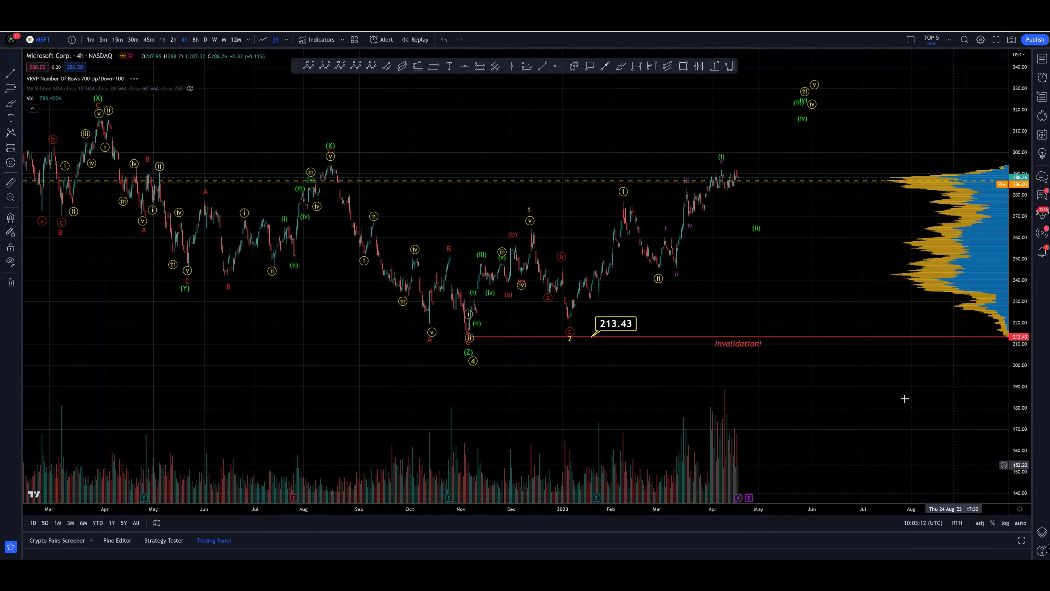
{"action": "left_click_drag", "start_coordinate": [873, 289], "coordinate": [766, 323]}
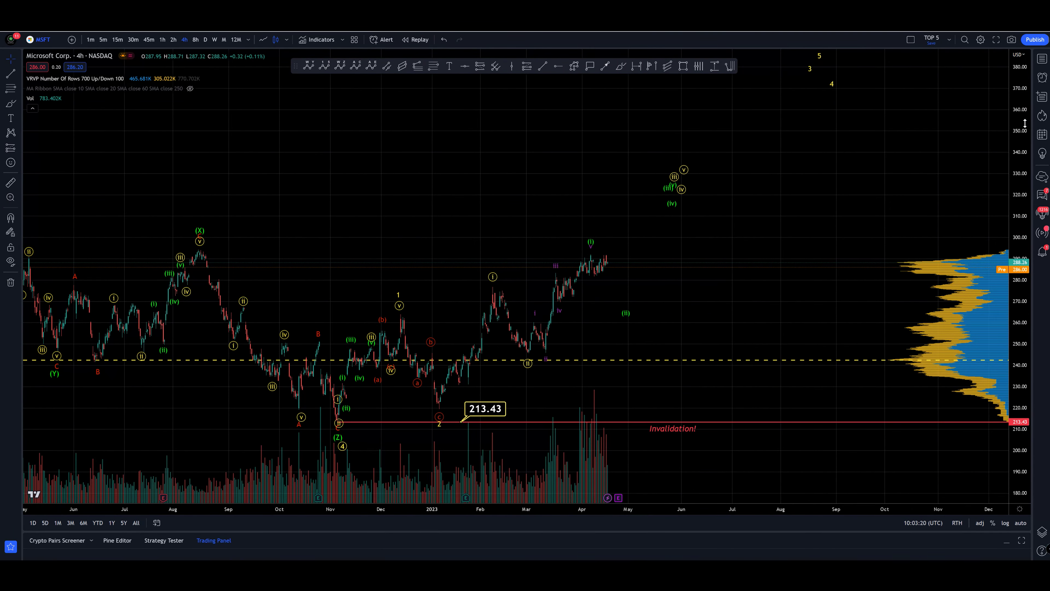
{"action": "left_click_drag", "start_coordinate": [1025, 123], "coordinate": [1026, 137]}
Step: Draw an arrow from the 6 January 2023 wave 2 low at 218.92 to about 372.89 on 15 August 2023, below the wave 3 label
{"action": "left_click", "coordinate": [605, 65]}
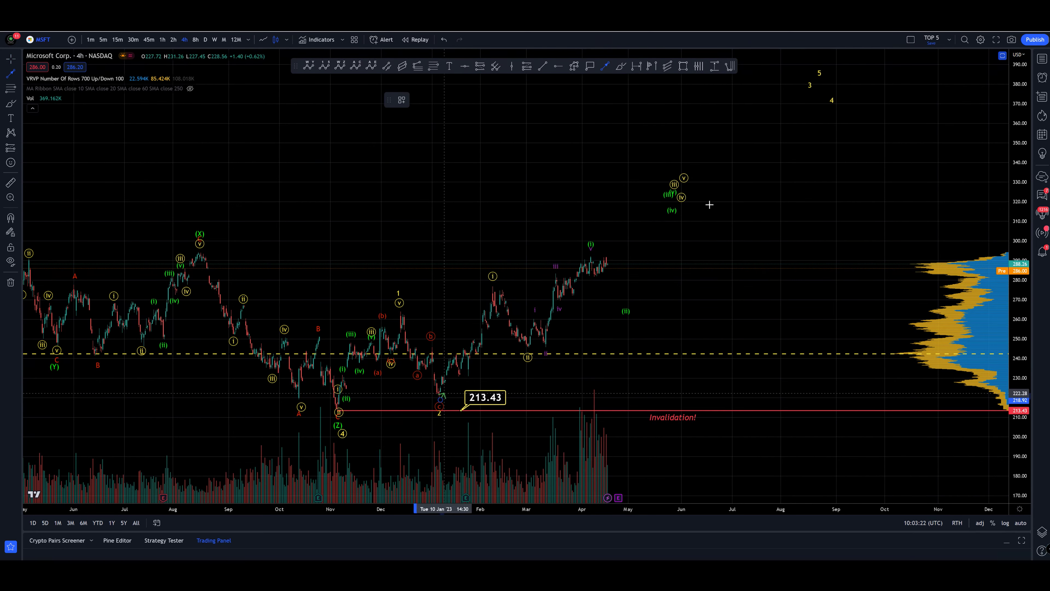
{"action": "left_click", "coordinate": [440, 399]}
{"action": "left_click", "coordinate": [805, 98]}
{"action": "double_click", "coordinate": [627, 251]}
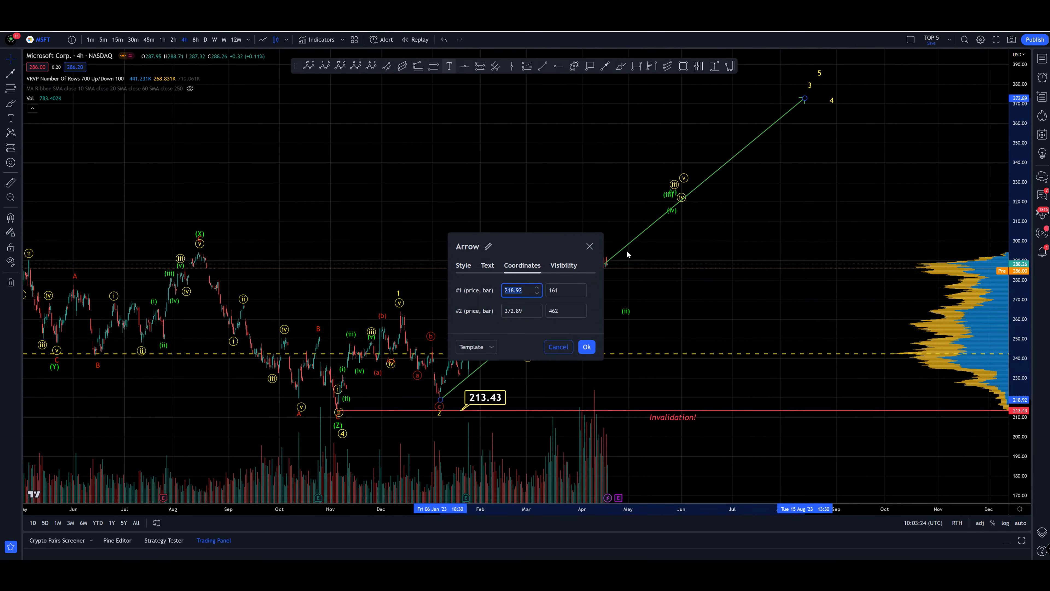
{"action": "left_click", "coordinate": [587, 347]}
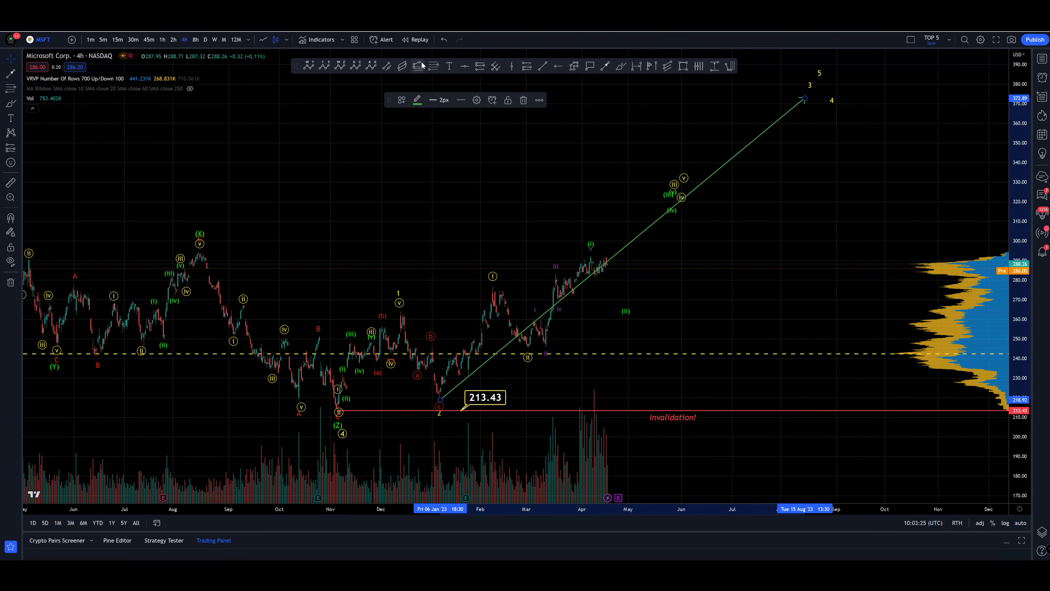
Step: Place a trend-based Fibonacci extension from the November 2022 low near 213 to the wave 1 high near 264 and down to 218.92
{"action": "left_click", "coordinate": [330, 410]}
{"action": "left_click", "coordinate": [415, 311]}
{"action": "left_click", "coordinate": [515, 399]}
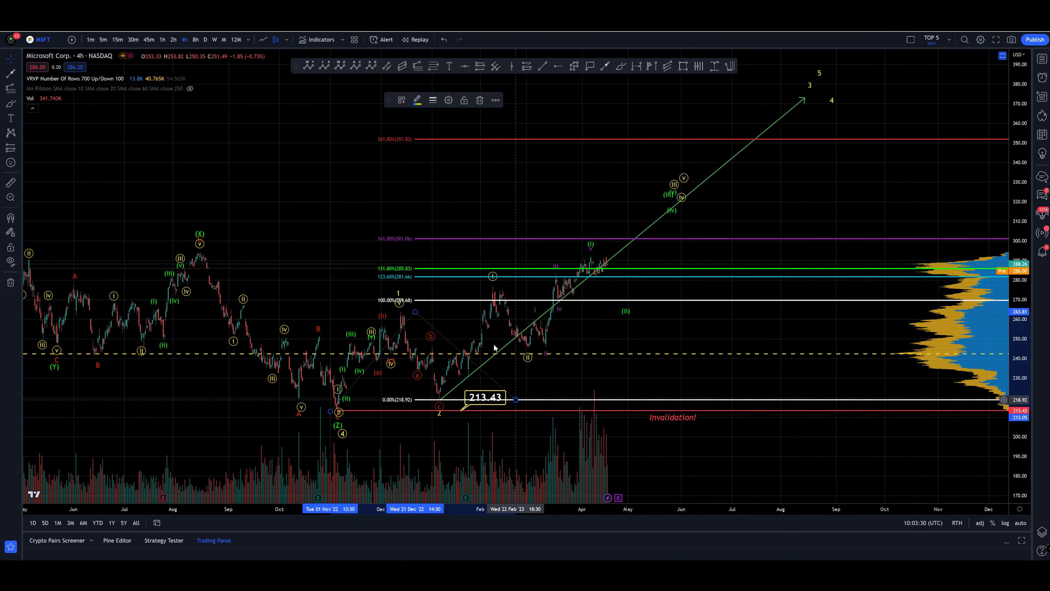
Step: Circle the 161.80% and 261.80% extension labels and the arrow's crossing of the 261.80% level with the Brush
{"action": "left_click", "coordinate": [622, 68]}
{"action": "mouse_move", "coordinate": [410, 230]}
{"action": "left_mouse_down"}
{"action": "mouse_move", "coordinate": [367, 240]}
{"action": "mouse_move", "coordinate": [411, 230]}
{"action": "left_mouse_up"}
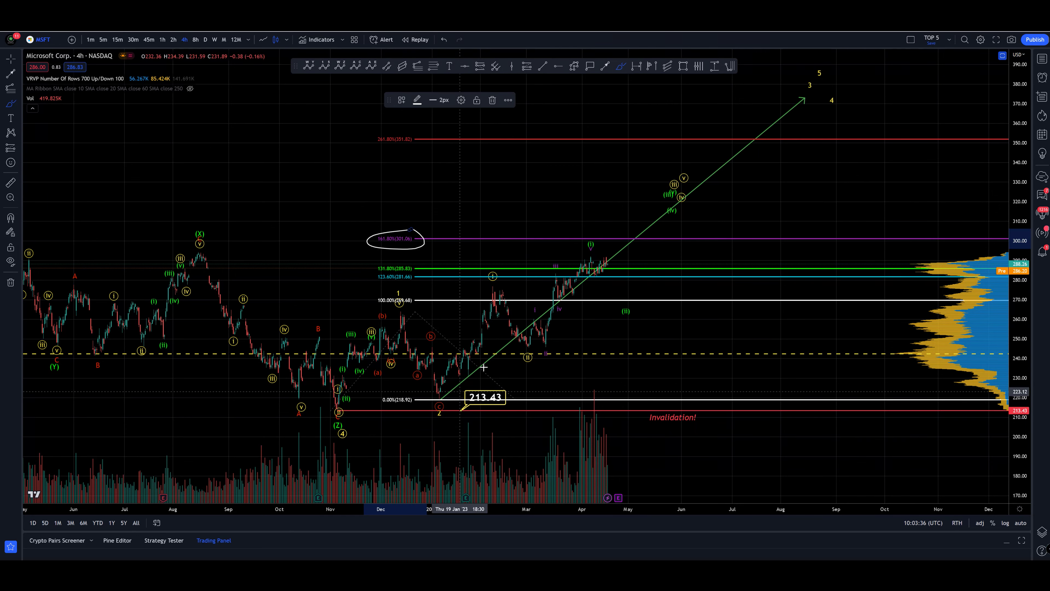
{"action": "mouse_move", "coordinate": [723, 133]}
{"action": "left_mouse_down"}
{"action": "mouse_move", "coordinate": [750, 145]}
{"action": "mouse_move", "coordinate": [764, 132]}
{"action": "left_mouse_up"}
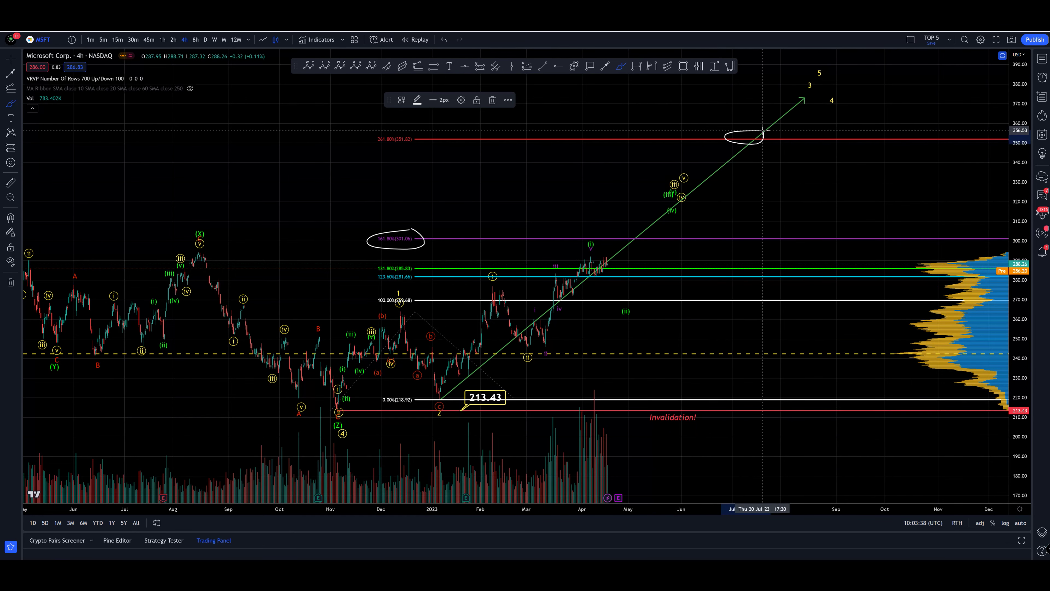
{"action": "left_click_drag", "start_coordinate": [430, 131], "coordinate": [415, 122]}
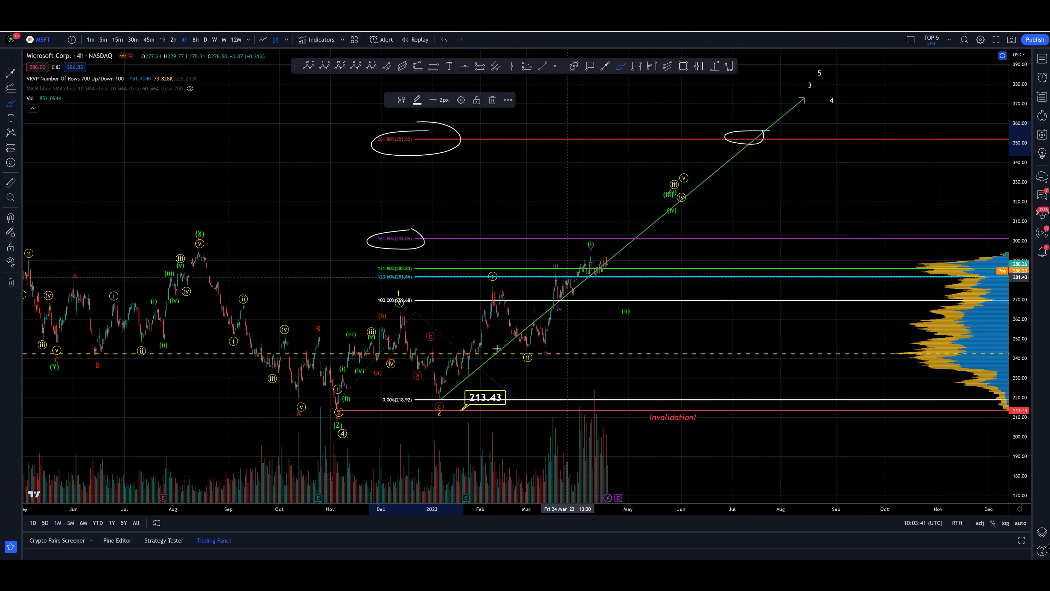
Step: Sketch a rise from the wave 2 low to circled wave i and back to circled wave ii, and undo it
{"action": "mouse_move", "coordinate": [434, 397]}
{"action": "left_mouse_down"}
{"action": "mouse_move", "coordinate": [510, 277]}
{"action": "mouse_move", "coordinate": [529, 349]}
{"action": "left_mouse_up"}
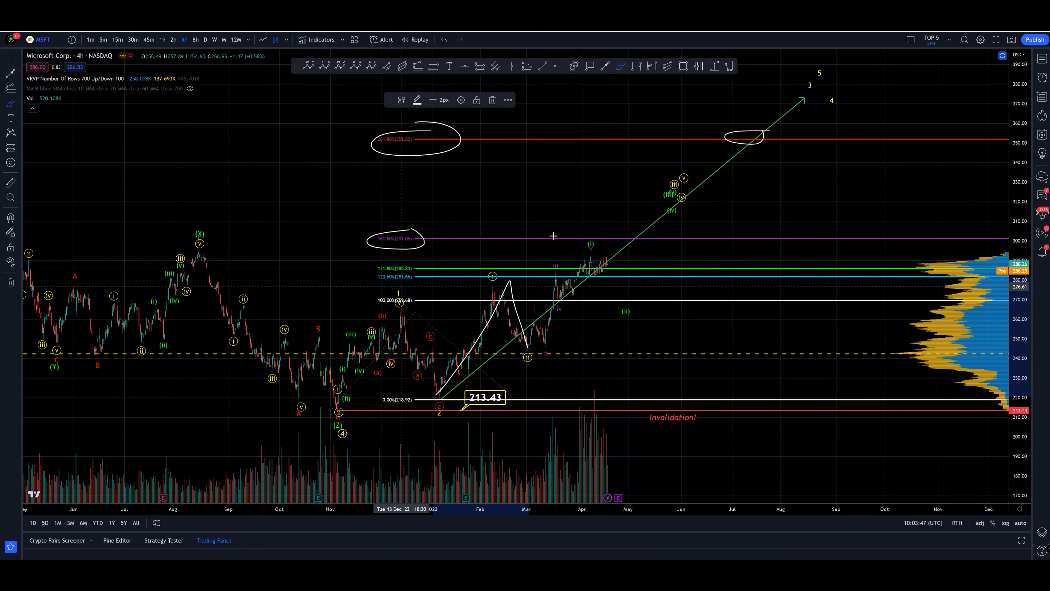
{"action": "key", "text": "ctrl+z"}
{"action": "key", "text": "ctrl+z"}
{"action": "key", "text": "ctrl+z"}
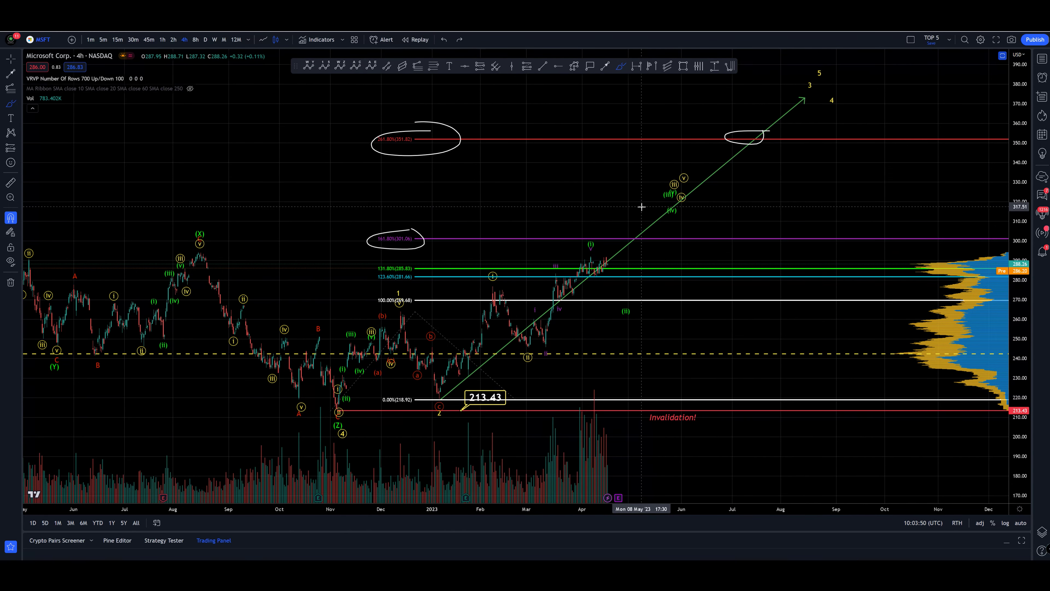
Step: Brush the wave path from the wave 2 low through (i) down to (ii), and a near-horizontal line from the August 2022 high past April 2023
{"action": "mouse_move", "coordinate": [437, 394]}
{"action": "left_mouse_down"}
{"action": "mouse_move", "coordinate": [505, 286]}
{"action": "mouse_move", "coordinate": [523, 351]}
{"action": "mouse_move", "coordinate": [587, 256]}
{"action": "mouse_move", "coordinate": [632, 321]}
{"action": "left_mouse_up"}
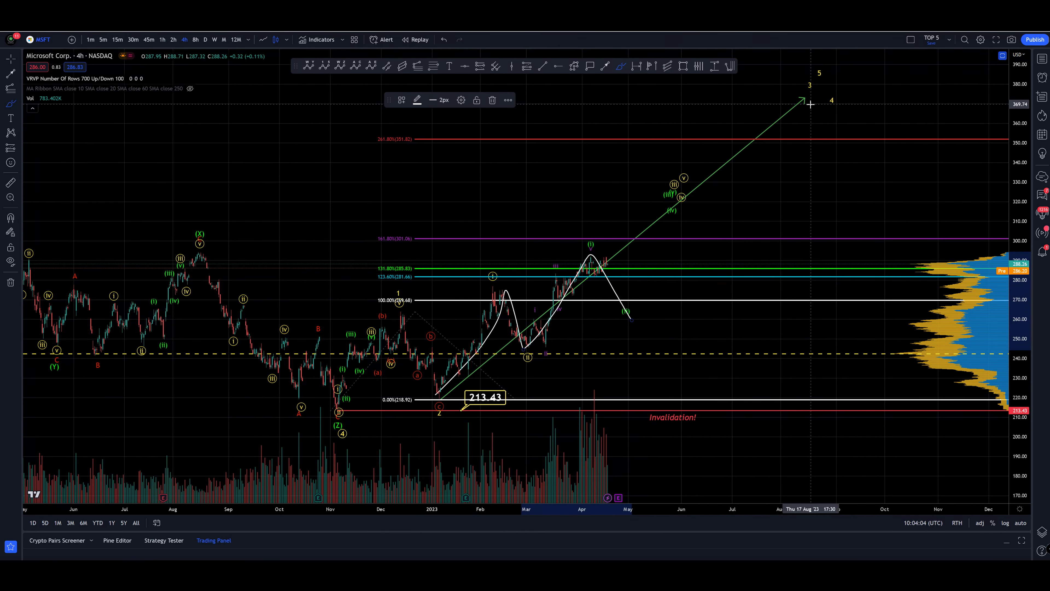
{"action": "scroll", "coordinate": [662, 173], "scroll_direction": "down", "scroll_amount": 1}
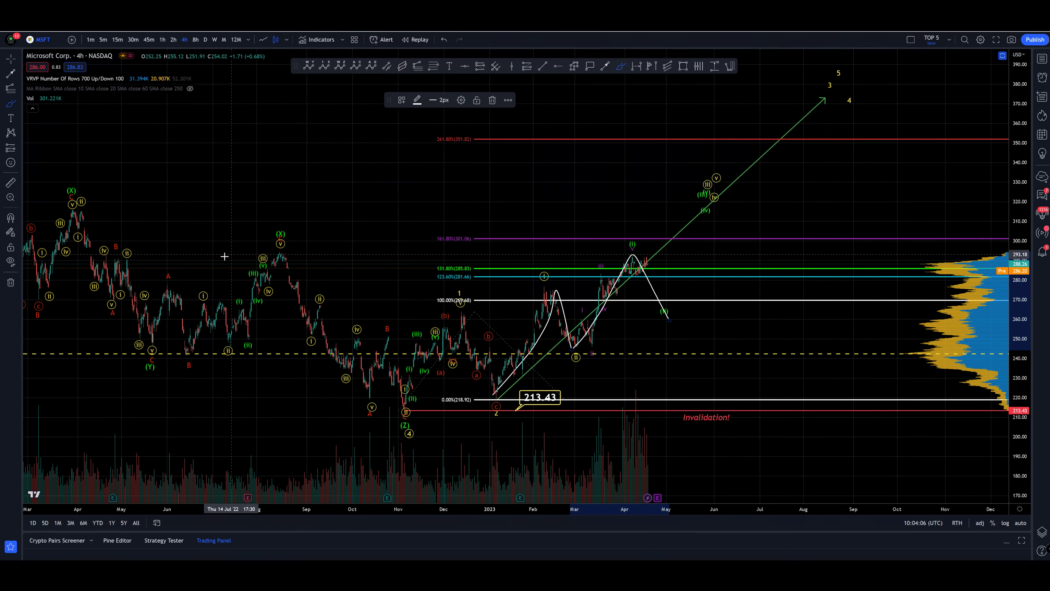
{"action": "left_click_drag", "start_coordinate": [385, 264], "coordinate": [762, 268]}
{"action": "left_click", "coordinate": [762, 268]}
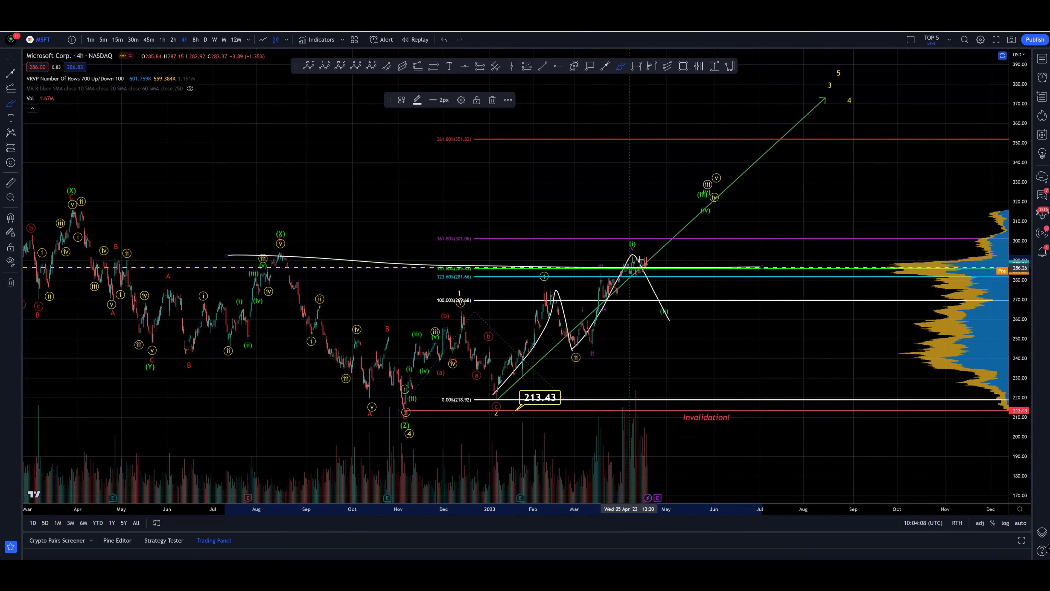
Step: Brush a pullback from the (i) high toward (ii), and undo it together with the earlier wave path and near-horizontal strokes
{"action": "mouse_move", "coordinate": [641, 269]}
{"action": "left_mouse_down"}
{"action": "mouse_move", "coordinate": [662, 284]}
{"action": "mouse_move", "coordinate": [664, 301]}
{"action": "mouse_move", "coordinate": [652, 301]}
{"action": "left_mouse_up"}
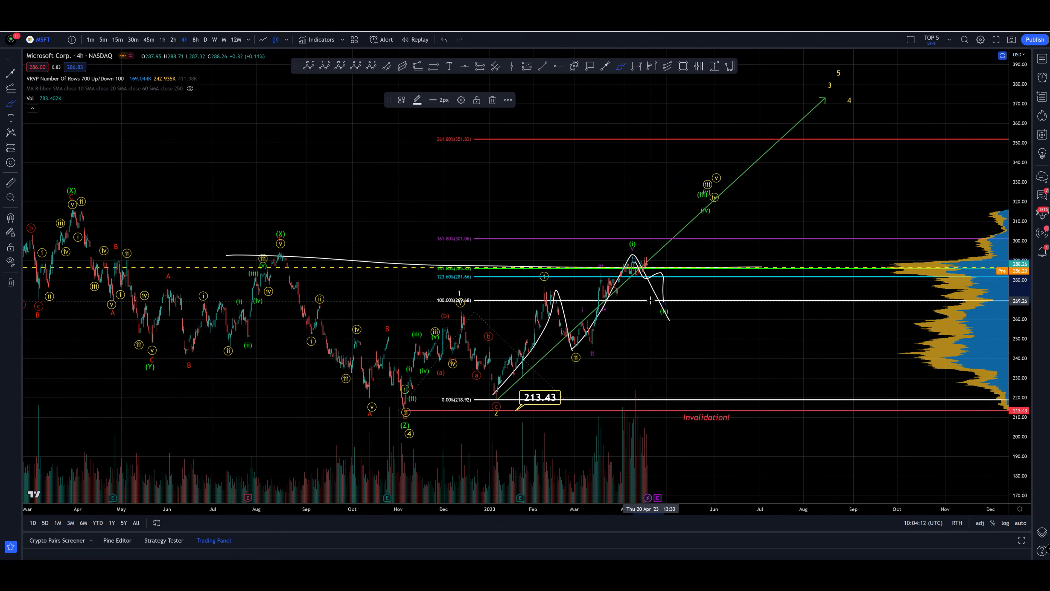
{"action": "key", "text": "ctrl+z"}
{"action": "key", "text": "ctrl+z"}
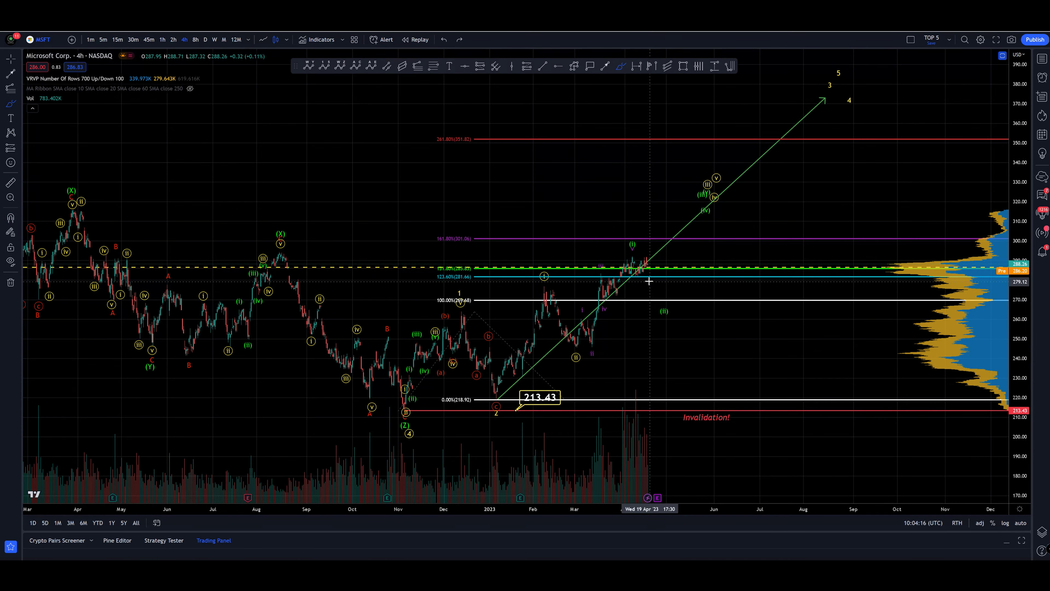
Step: Sketch a projected zigzag rise from about 278 in April 2023 past the 261.80% level, and undo it and the Fibonacci extension
{"action": "mouse_move", "coordinate": [654, 285]}
{"action": "left_mouse_down"}
{"action": "mouse_move", "coordinate": [683, 207]}
{"action": "mouse_move", "coordinate": [701, 207]}
{"action": "mouse_move", "coordinate": [713, 188]}
{"action": "mouse_move", "coordinate": [740, 213]}
{"action": "left_mouse_up"}
{"action": "left_click_drag", "start_coordinate": [758, 173], "coordinate": [775, 129]}
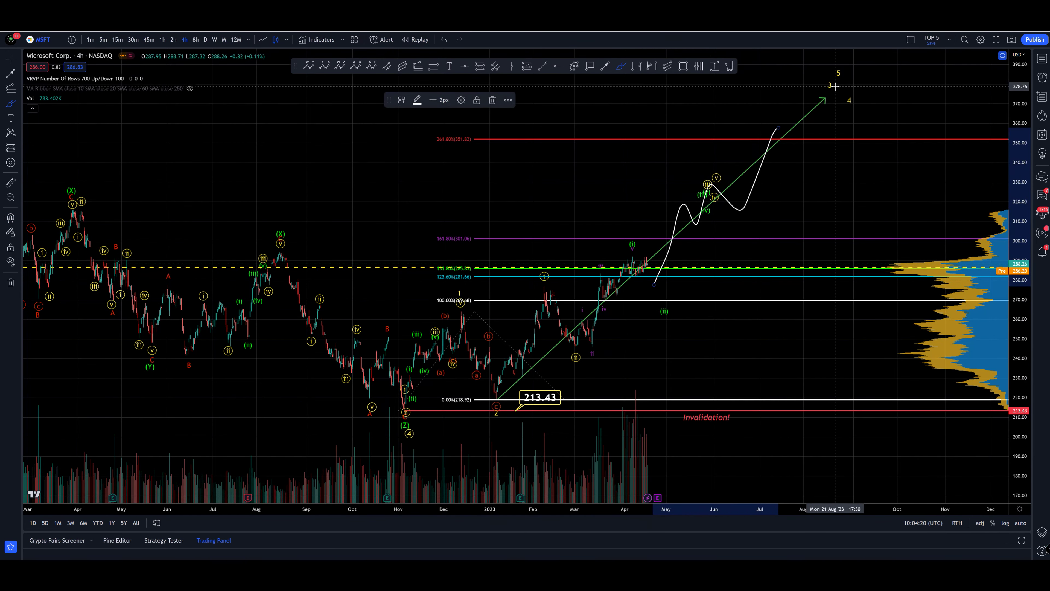
{"action": "key", "text": "ctrl+z"}
{"action": "key", "text": "ctrl+z"}
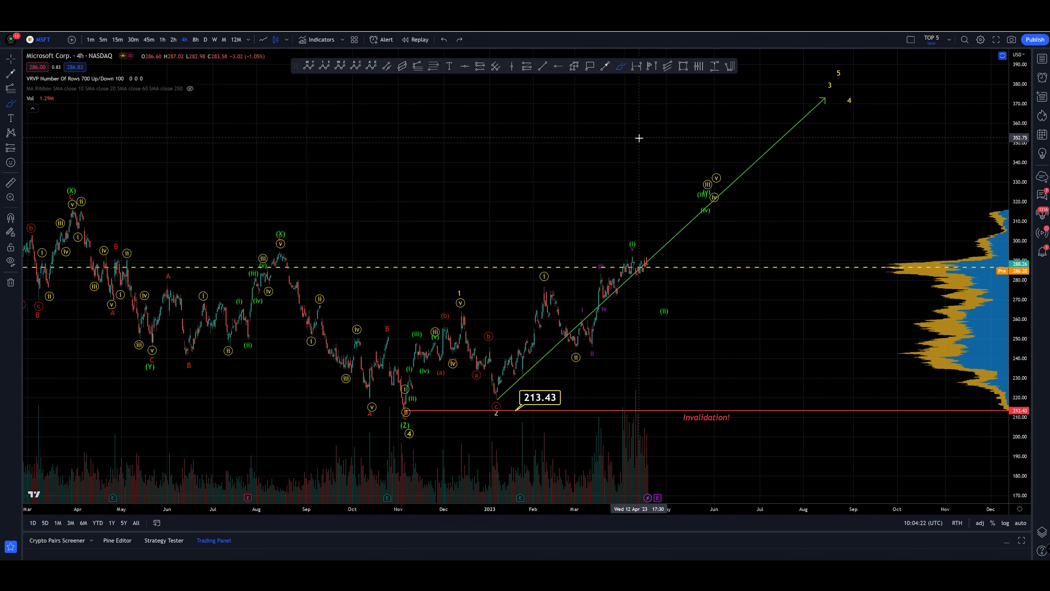
Step: Place a trend-based Fibonacci extension from the November 2022 low to about 264.65 and down to about 220.60, and delete it
{"action": "left_click", "coordinate": [418, 66]}
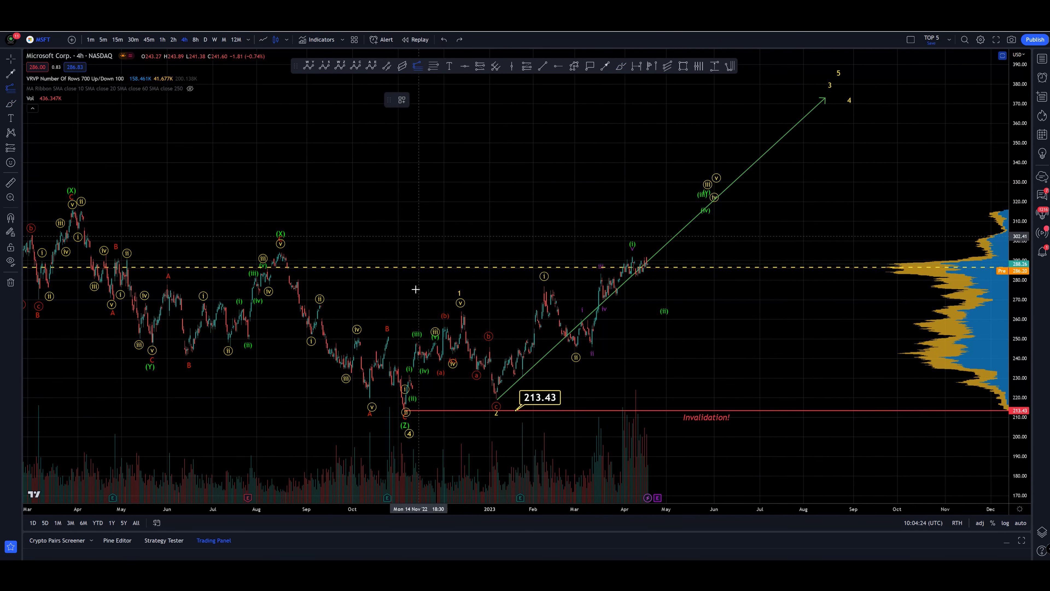
{"action": "left_click", "coordinate": [402, 411]}
{"action": "left_click", "coordinate": [488, 310]}
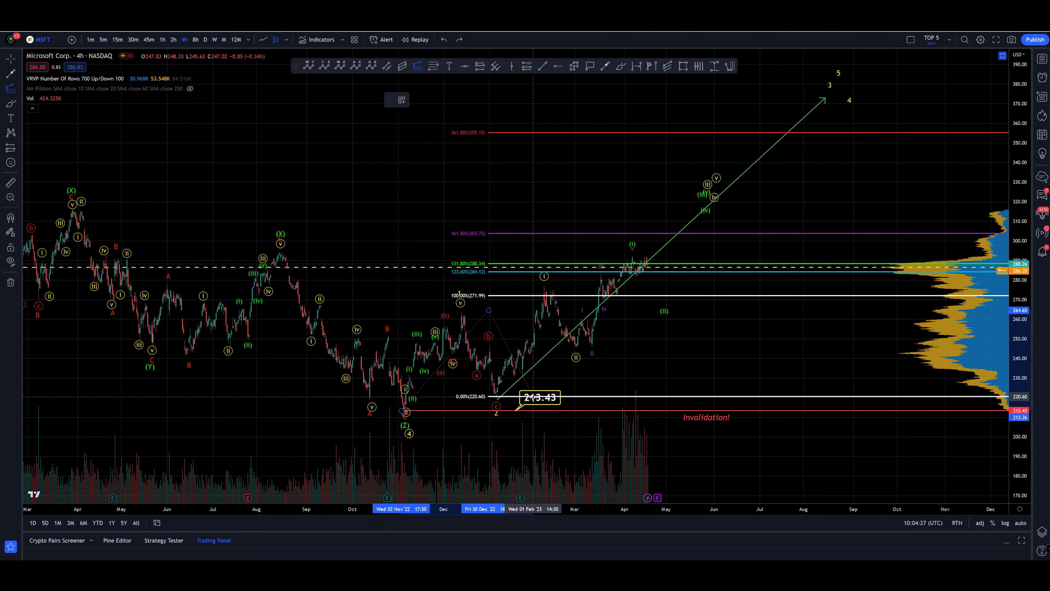
{"action": "left_click", "coordinate": [533, 397]}
{"action": "key", "text": "Delete"}
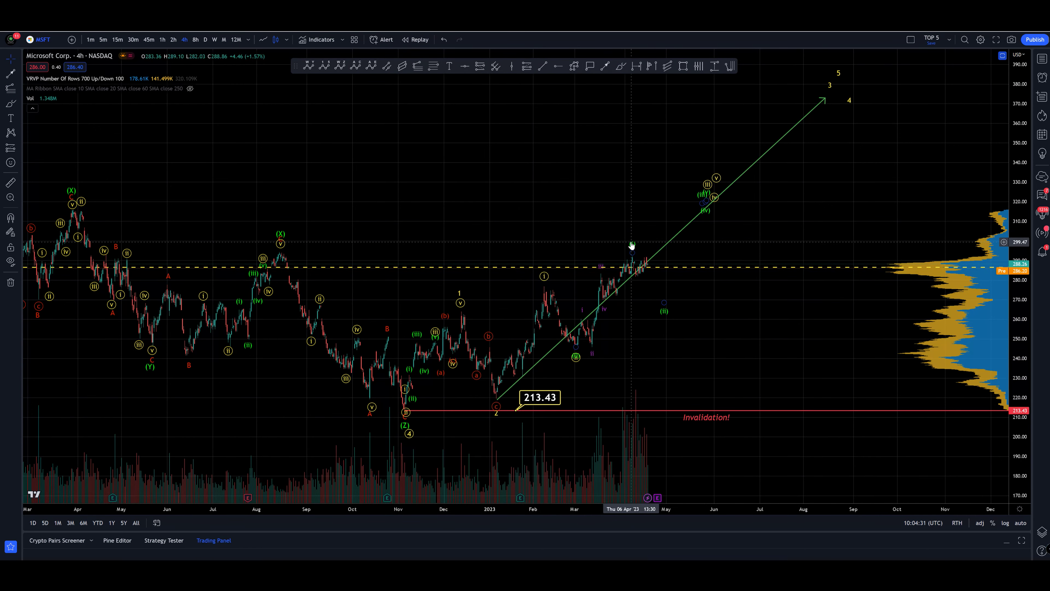
Step: Place a horizontal ray at the circled ii low at 245.63 and apply the template labelled "Invalidation!"
{"action": "left_click", "coordinate": [558, 66]}
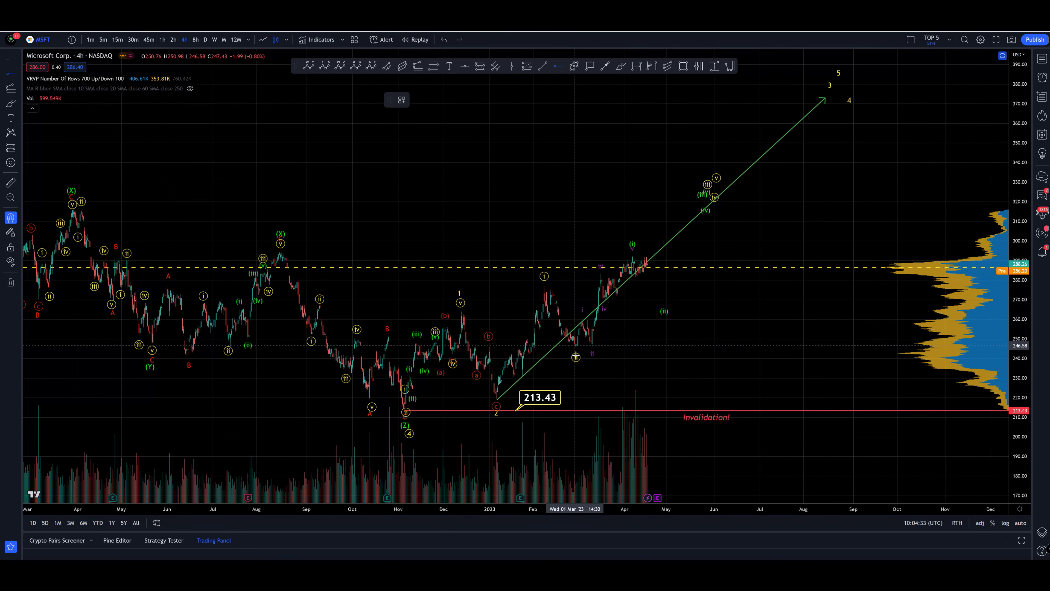
{"action": "left_click", "coordinate": [577, 348]}
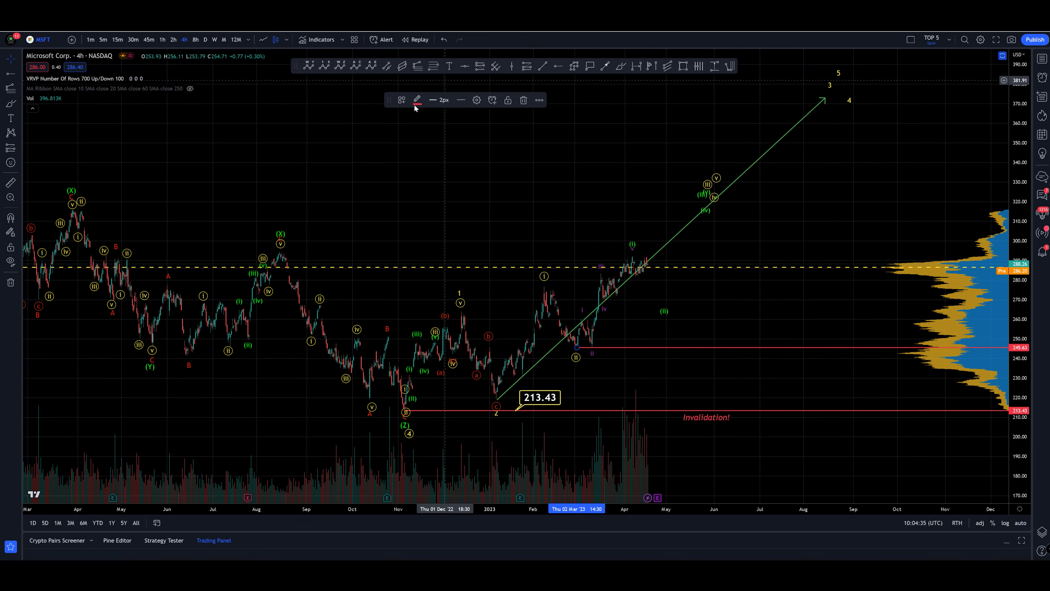
{"action": "left_click", "coordinate": [401, 99]}
{"action": "left_click", "coordinate": [417, 166]}
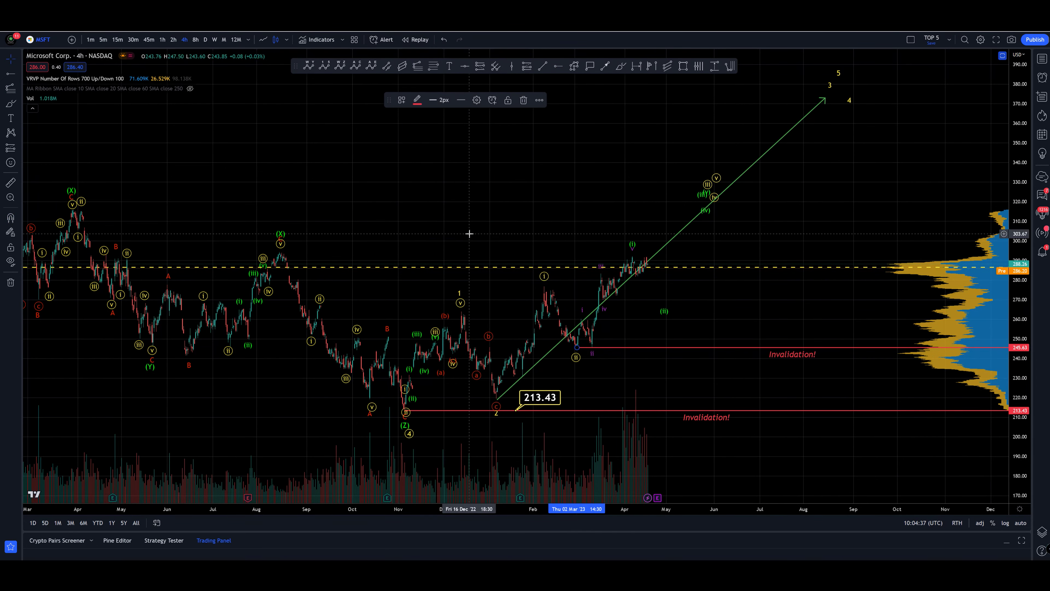
Step: Set the new horizontal ray's text to "Invalidation! Minute Degree $245.63"
{"action": "left_click", "coordinate": [477, 99]}
{"action": "left_click", "coordinate": [522, 266]}
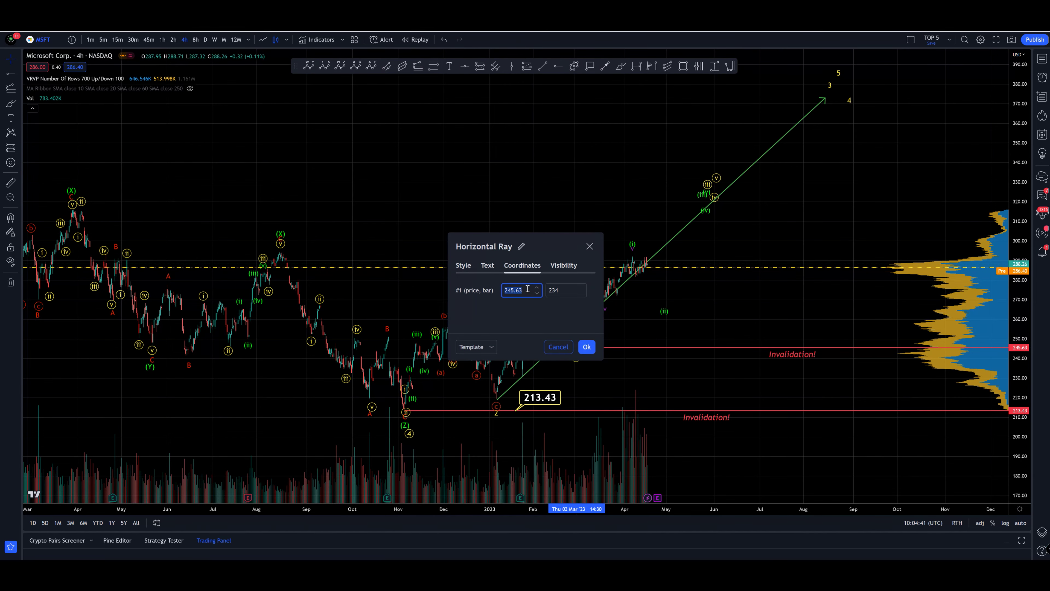
{"action": "left_click", "coordinate": [488, 266]}
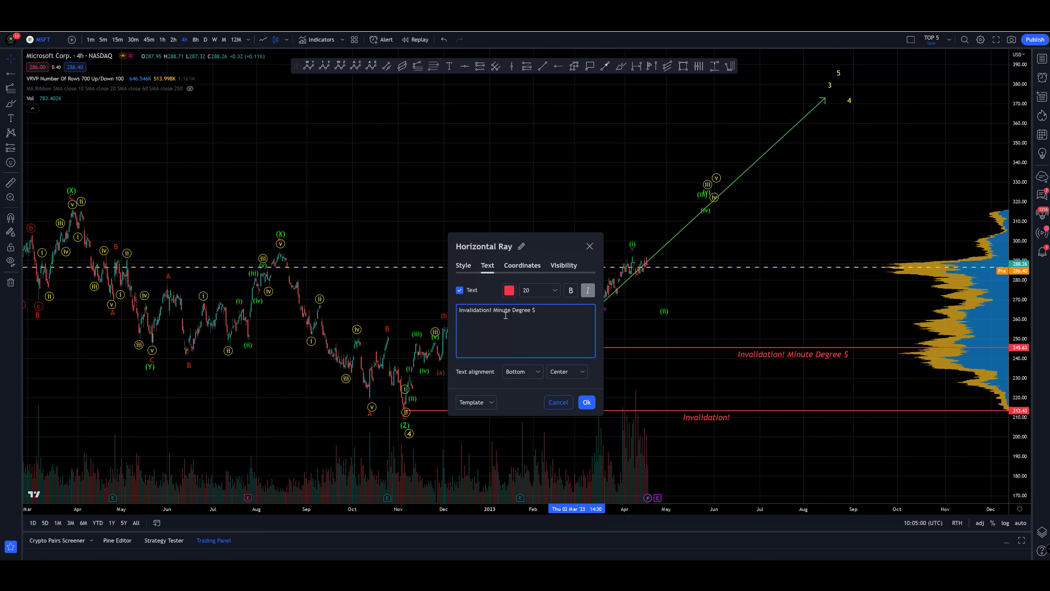
{"action": "type", "text": "63"}
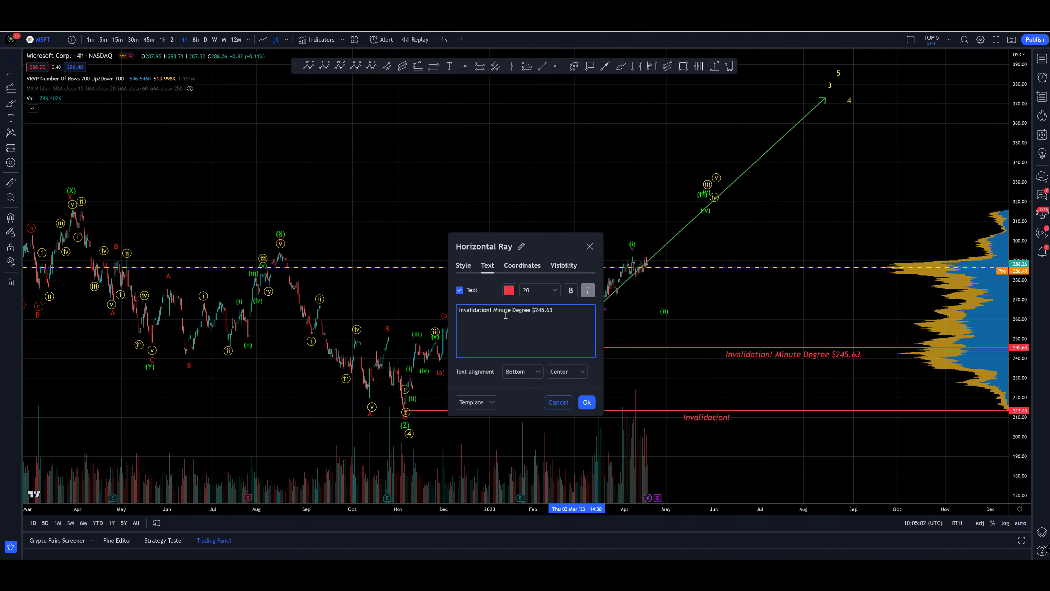
{"action": "left_click", "coordinate": [583, 401]}
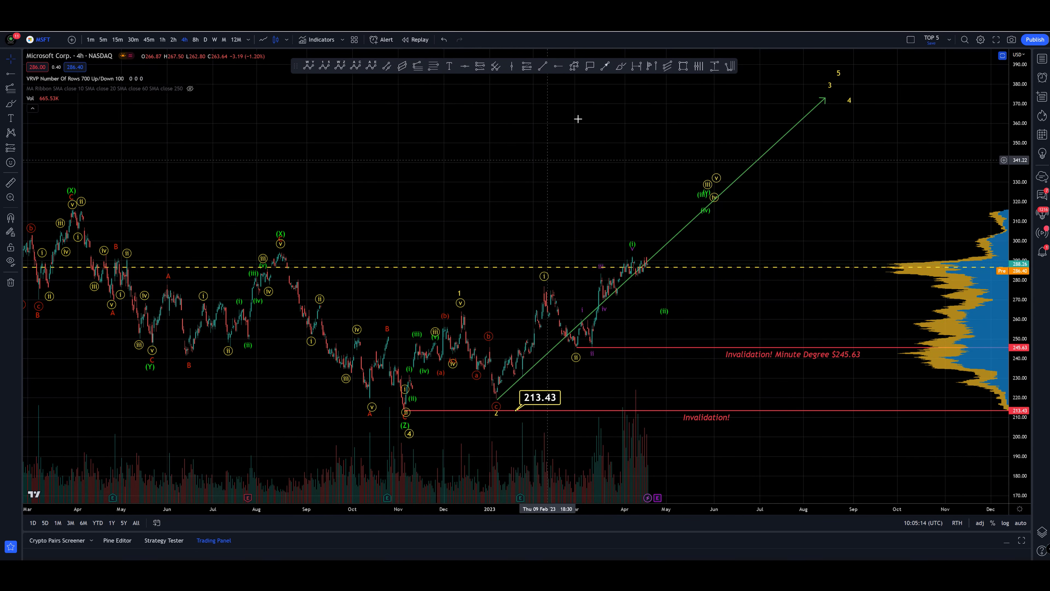
Step: Draw converging trend lines from circled wave i's high to about 295.49 and from the mid-March 2023 low to about 287
{"action": "left_click", "coordinate": [542, 66]}
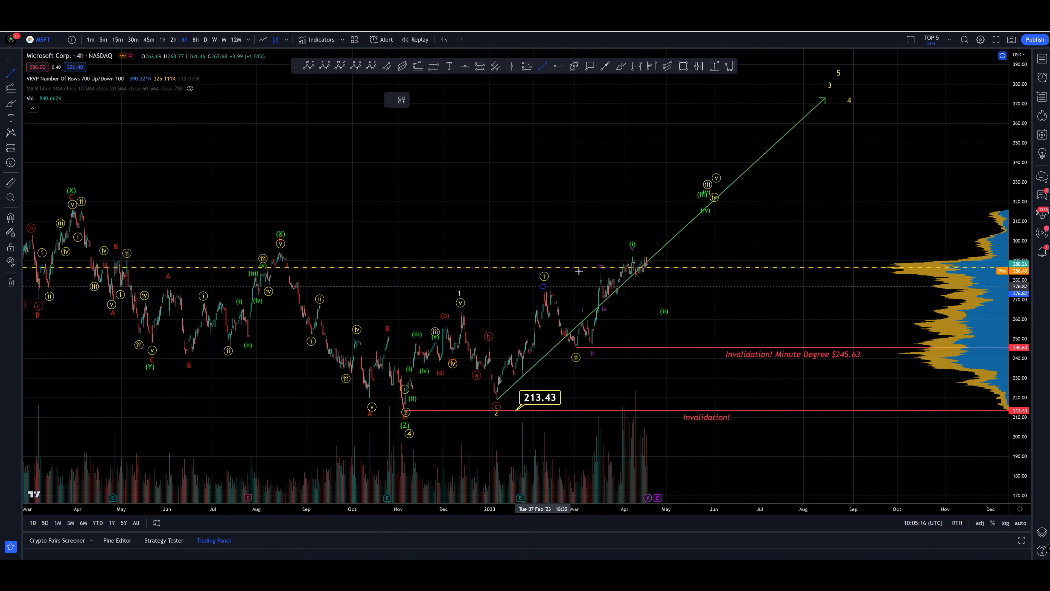
{"action": "left_click", "coordinate": [543, 285]}
{"action": "left_click", "coordinate": [650, 250]}
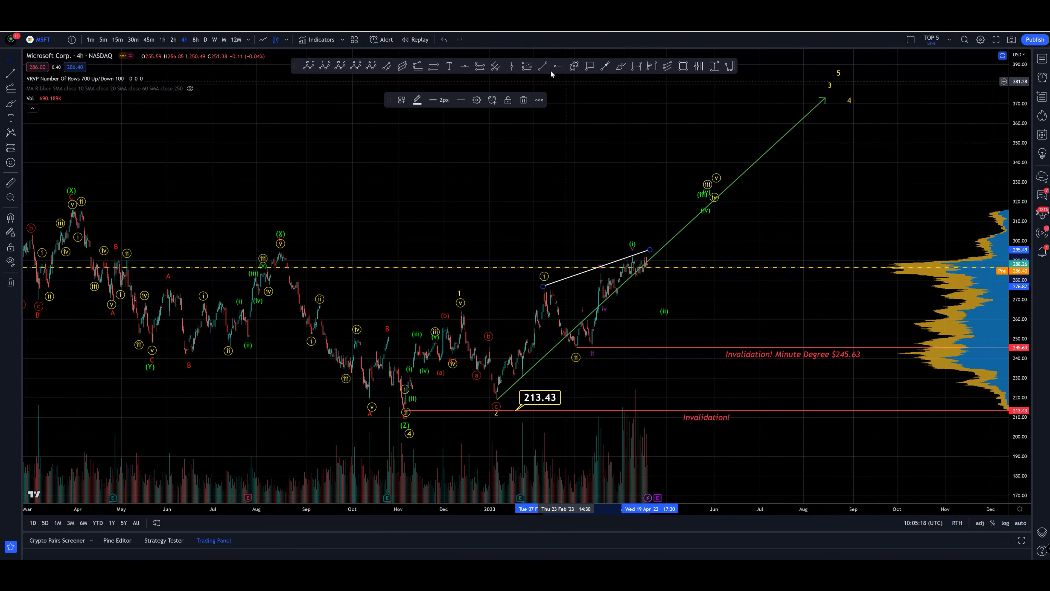
{"action": "left_click", "coordinate": [576, 347]}
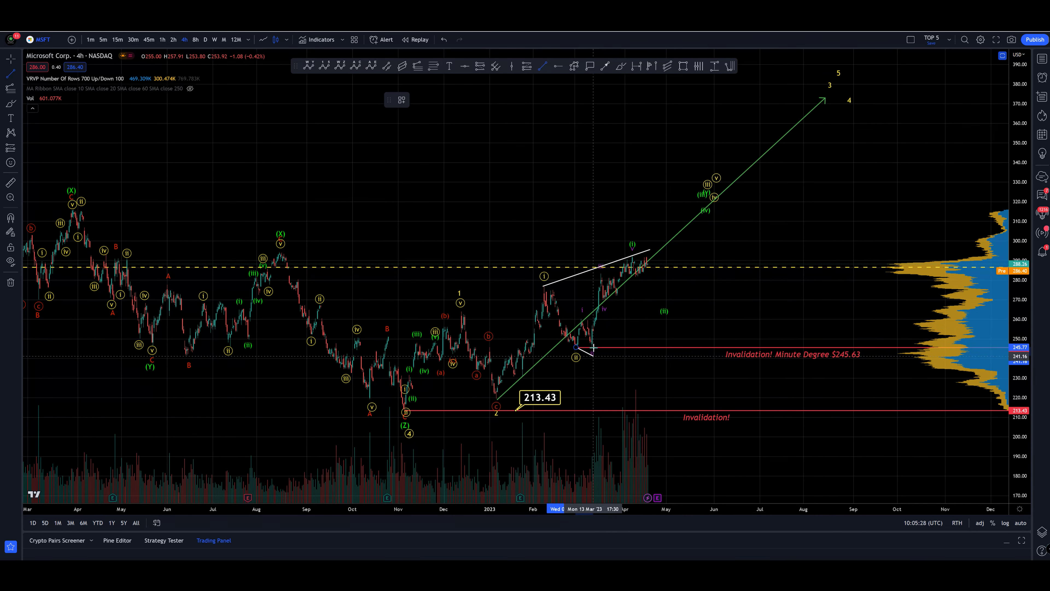
{"action": "left_click_drag", "start_coordinate": [576, 347], "coordinate": [593, 350]}
{"action": "left_click_drag", "start_coordinate": [659, 282], "coordinate": [652, 267]}
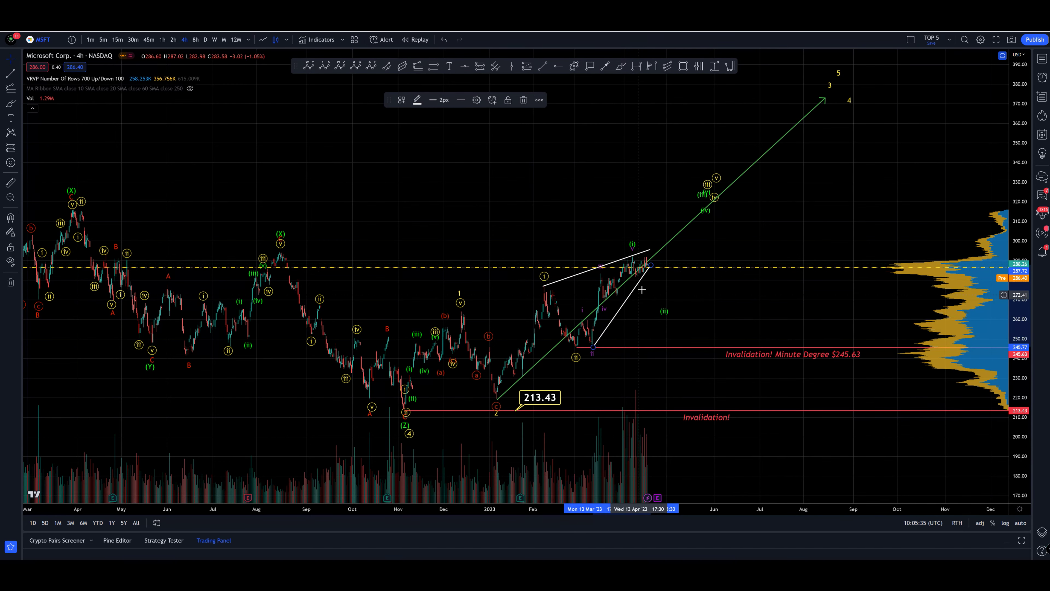
Step: Delete the lower and upper wedge trend lines around the February to April 2023 price action
{"action": "key", "text": "Delete"}
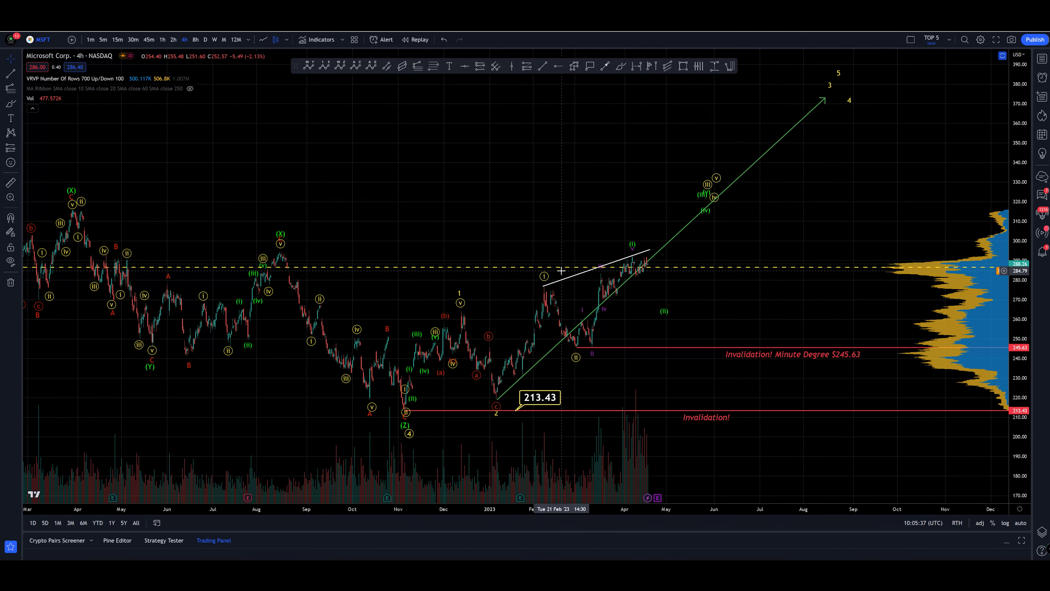
{"action": "left_click", "coordinate": [562, 277]}
{"action": "key", "text": "Delete"}
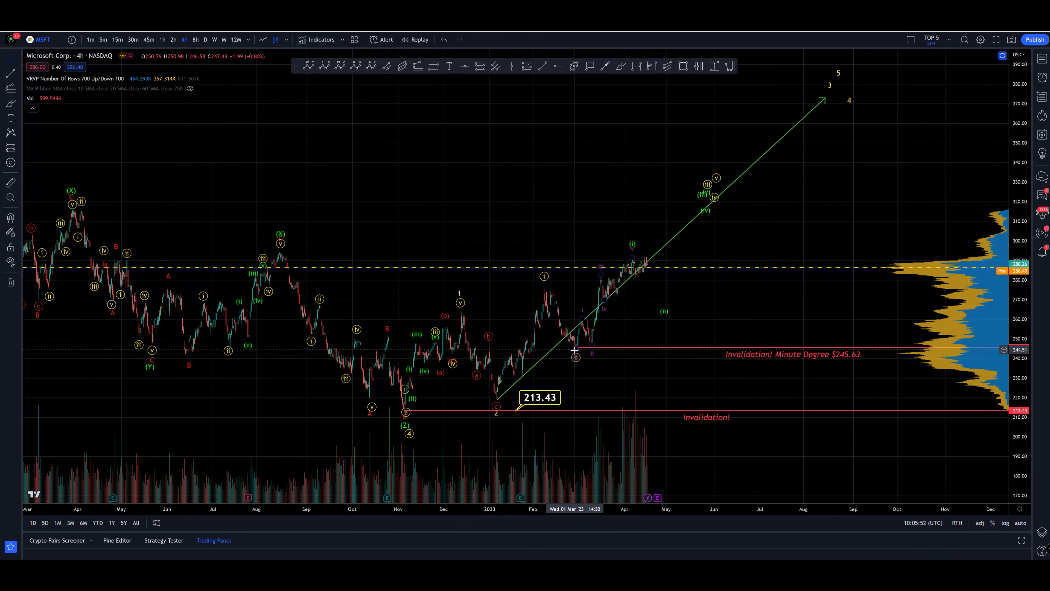
Step: Brush arches over the March–April volume bars, a stepped rise from November 2022 to circled v, and a path from (i) to 3
{"action": "left_click", "coordinate": [621, 66]}
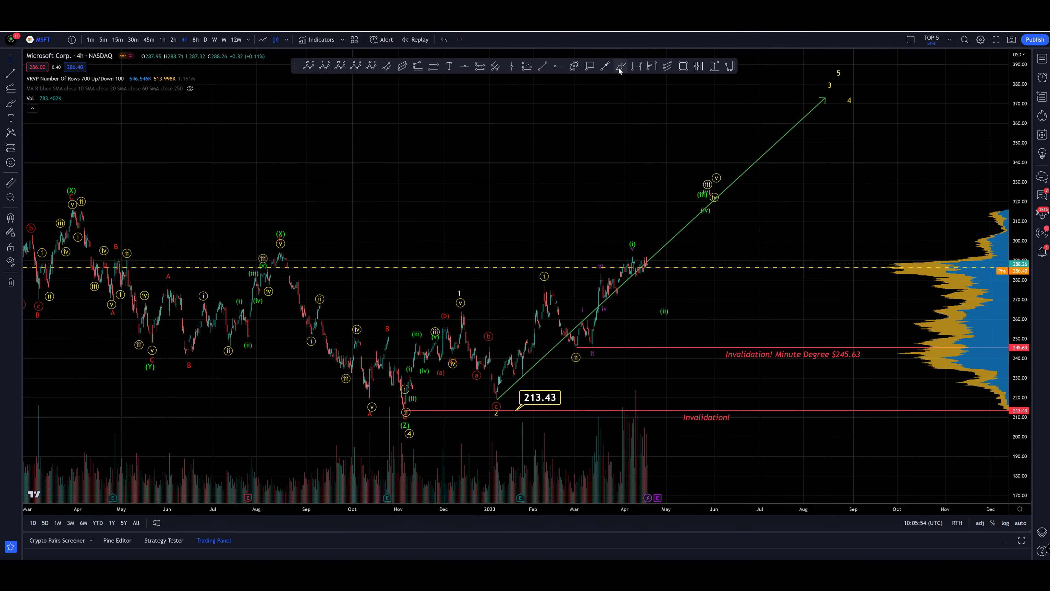
{"action": "left_click", "coordinate": [609, 426]}
{"action": "left_click", "coordinate": [662, 429]}
{"action": "mouse_move", "coordinate": [393, 396]}
{"action": "left_mouse_down"}
{"action": "mouse_move", "coordinate": [450, 335]}
{"action": "mouse_move", "coordinate": [553, 286]}
{"action": "mouse_move", "coordinate": [585, 335]}
{"action": "mouse_move", "coordinate": [684, 232]}
{"action": "mouse_move", "coordinate": [711, 182]}
{"action": "left_mouse_up"}
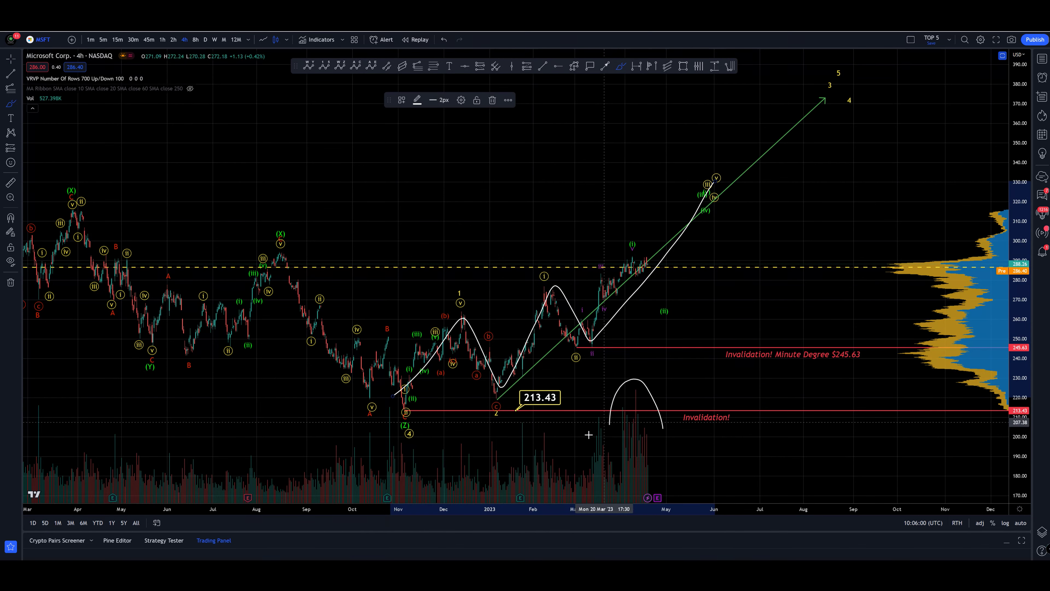
{"action": "left_click_drag", "start_coordinate": [589, 434], "coordinate": [640, 377]}
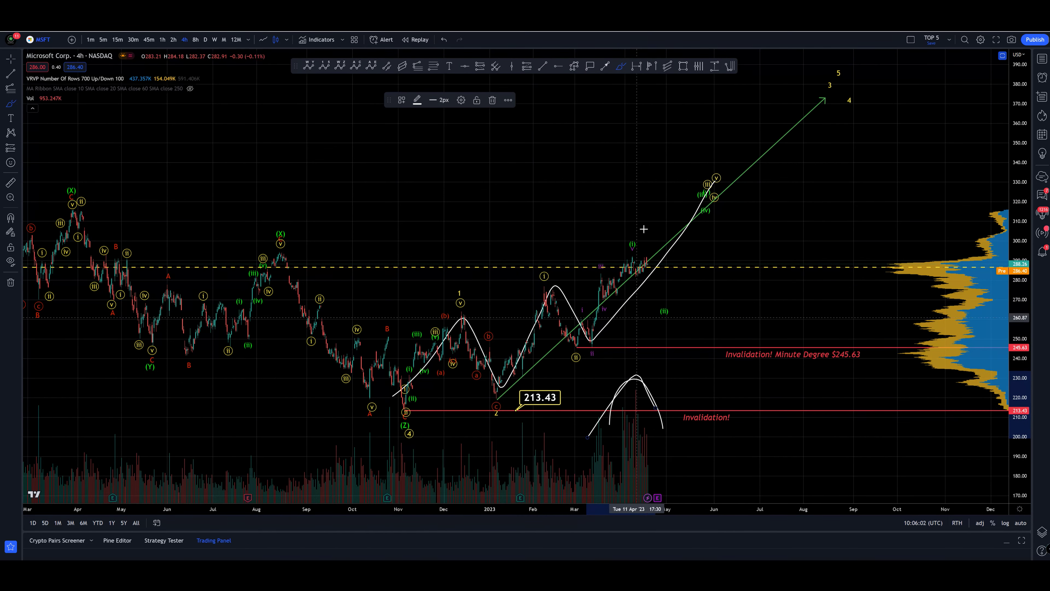
{"action": "mouse_move", "coordinate": [632, 245]}
{"action": "left_mouse_down"}
{"action": "mouse_move", "coordinate": [661, 300]}
{"action": "mouse_move", "coordinate": [711, 174]}
{"action": "mouse_move", "coordinate": [821, 88]}
{"action": "left_mouse_up"}
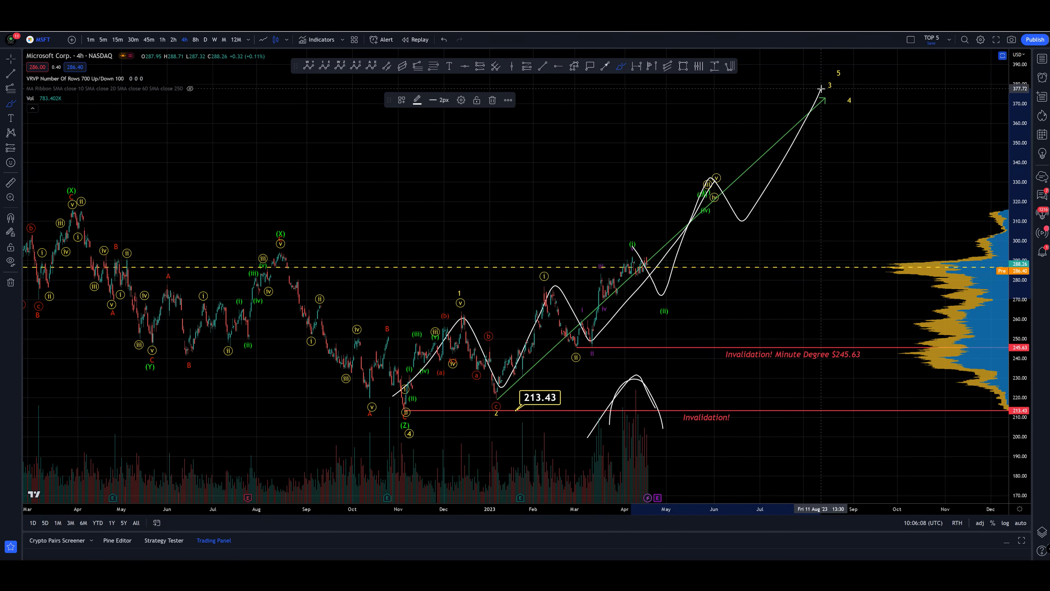
Step: Undo the arches and wave path strokes, then brush a short drop from (i) to (ii) and undo it
{"action": "key", "text": "ctrl+z"}
{"action": "key", "text": "ctrl+z"}
{"action": "key", "text": "ctrl+z"}
{"action": "key", "text": "ctrl+z"}
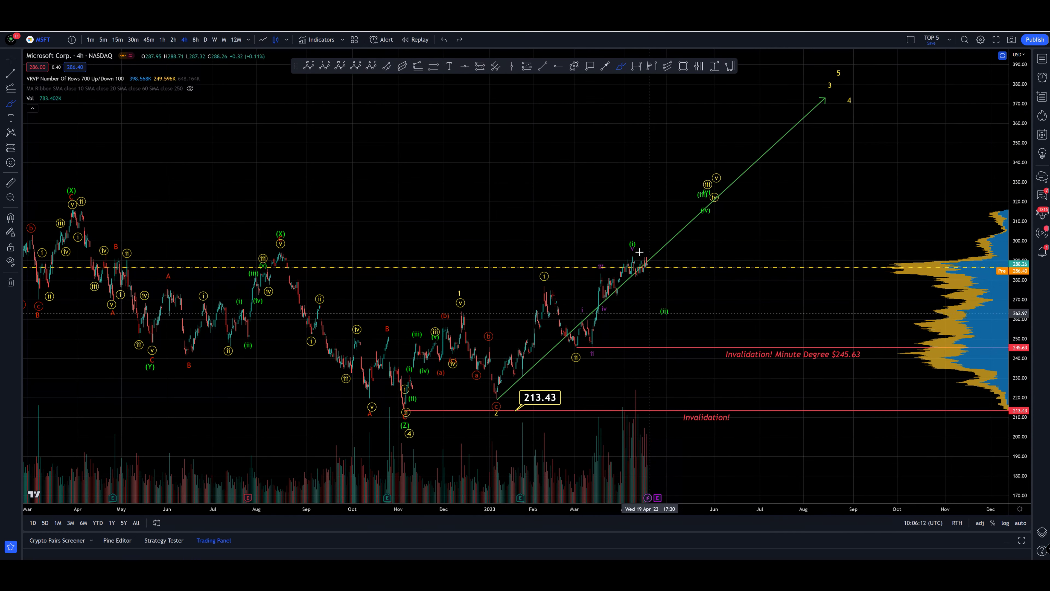
{"action": "left_click_drag", "start_coordinate": [639, 260], "coordinate": [662, 303]}
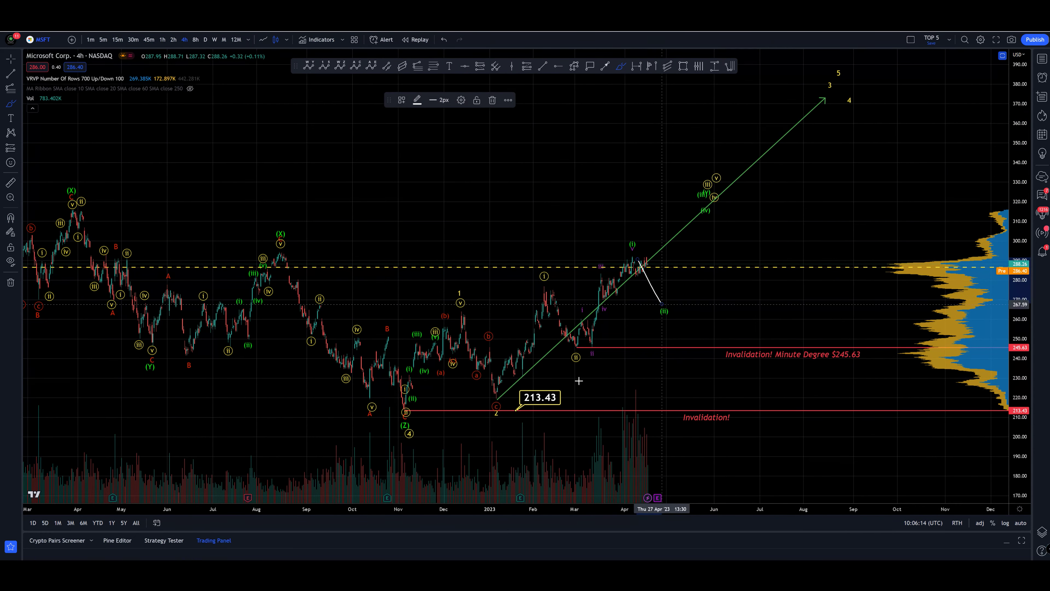
{"action": "key", "text": "ctrl+z"}
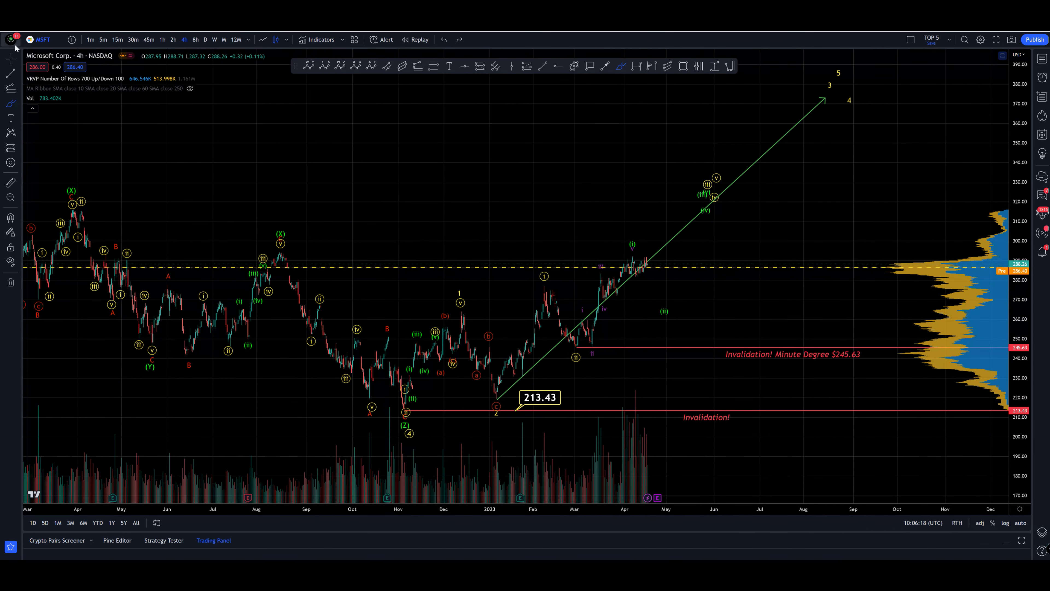
Step: Move the green arrow's start to about 295.49 in late April 2023 and the (ii) label up to about 275.54
{"action": "left_click", "coordinate": [12, 60]}
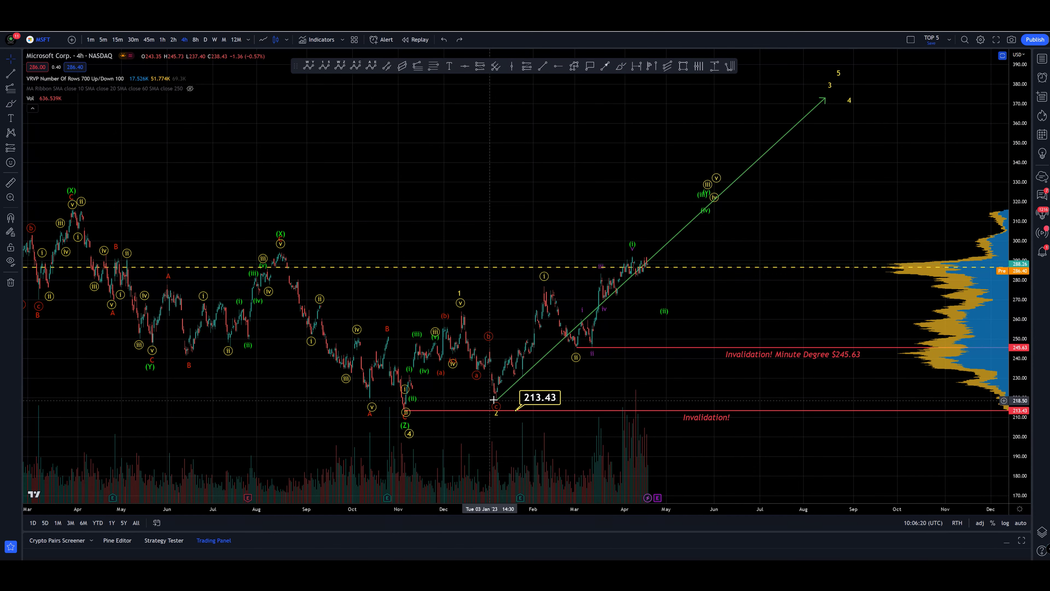
{"action": "left_click_drag", "start_coordinate": [497, 402], "coordinate": [657, 250]}
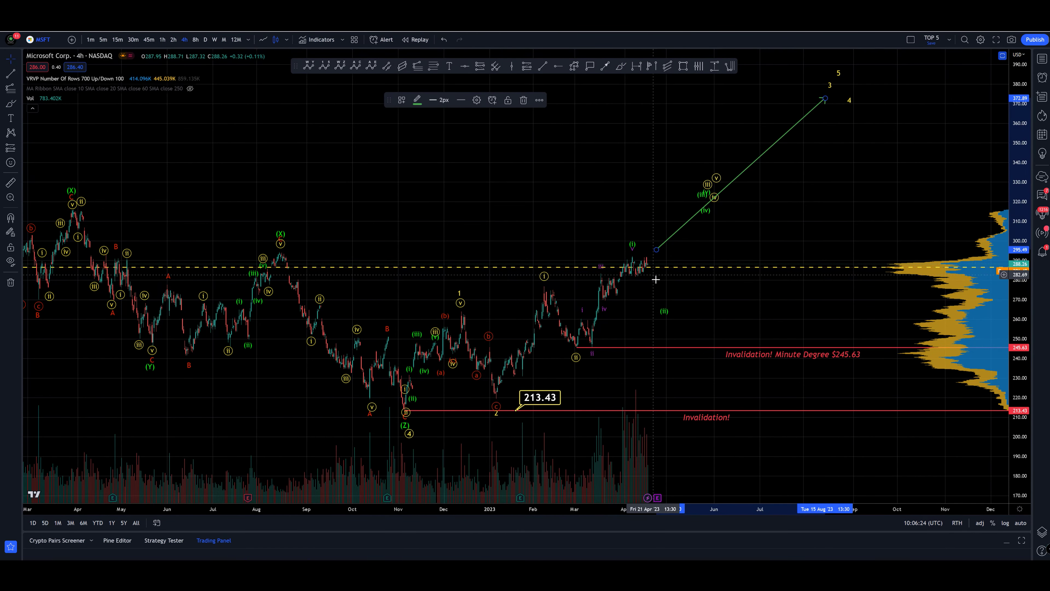
{"action": "left_click_drag", "start_coordinate": [663, 311], "coordinate": [655, 281]}
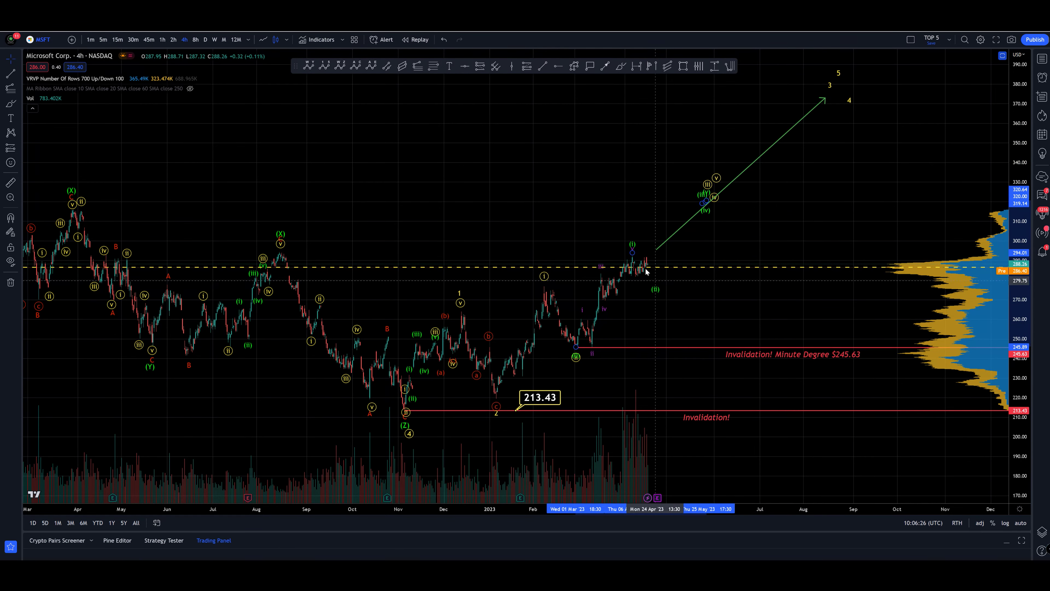
{"action": "left_click", "coordinate": [647, 271]}
{"action": "left_click_drag", "start_coordinate": [655, 290], "coordinate": [657, 299]}
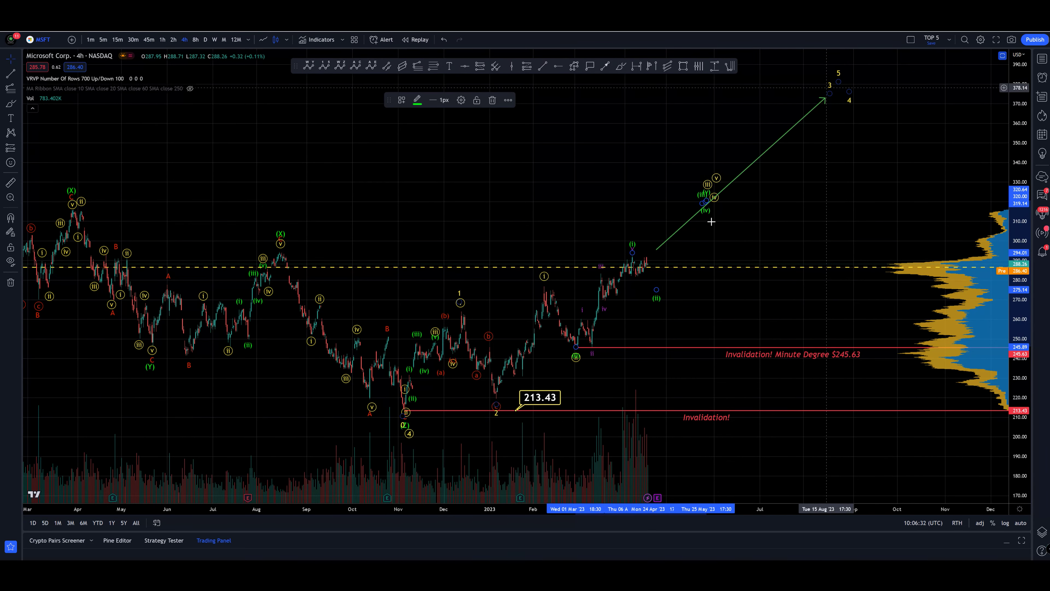
{"action": "left_click", "coordinate": [914, 46]}
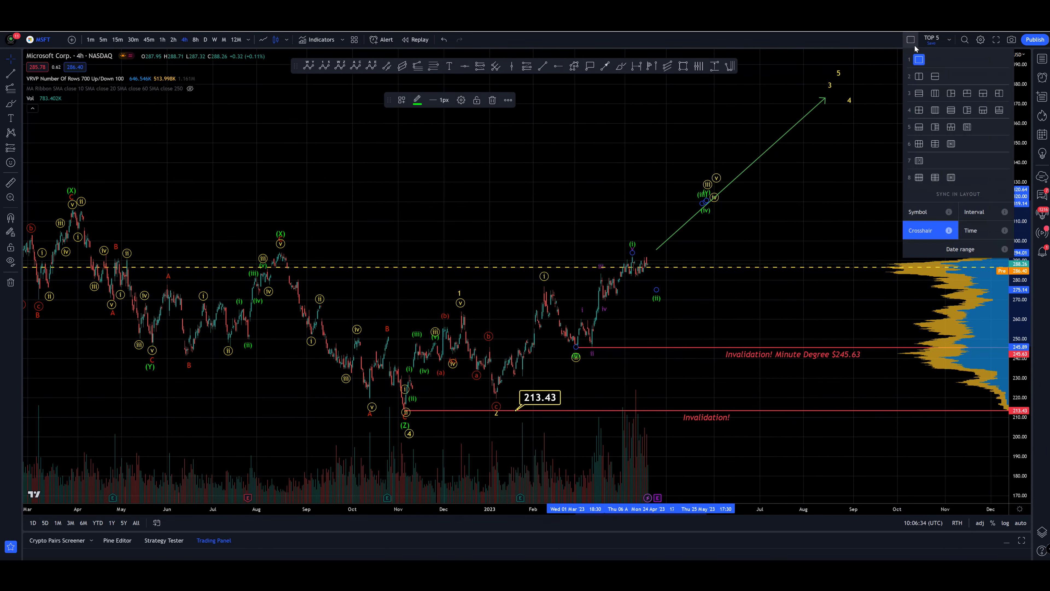
{"action": "left_click", "coordinate": [911, 40]}
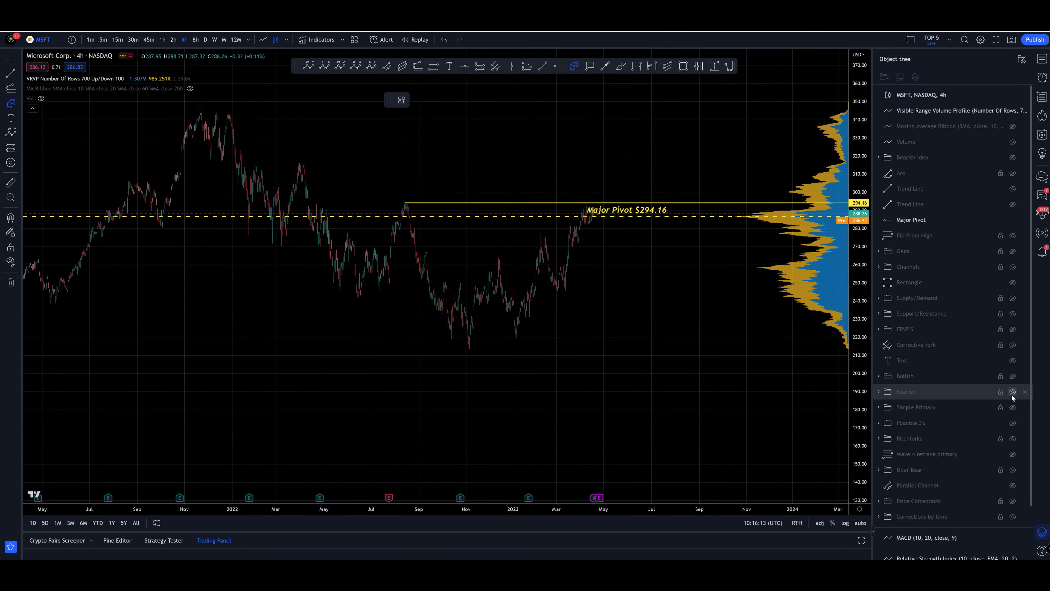
Step: Show the Bearish drawing group and circle the April 2023 price area at the Major Pivot $294.16 line with the Brush
{"action": "left_click", "coordinate": [1012, 393]}
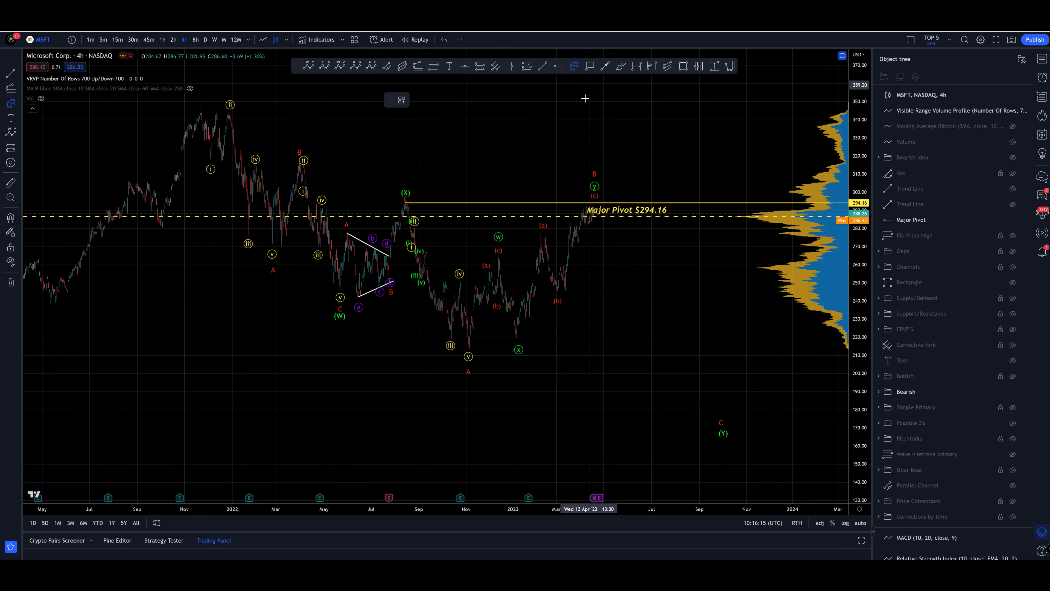
{"action": "left_click_drag", "start_coordinate": [606, 193], "coordinate": [618, 198]}
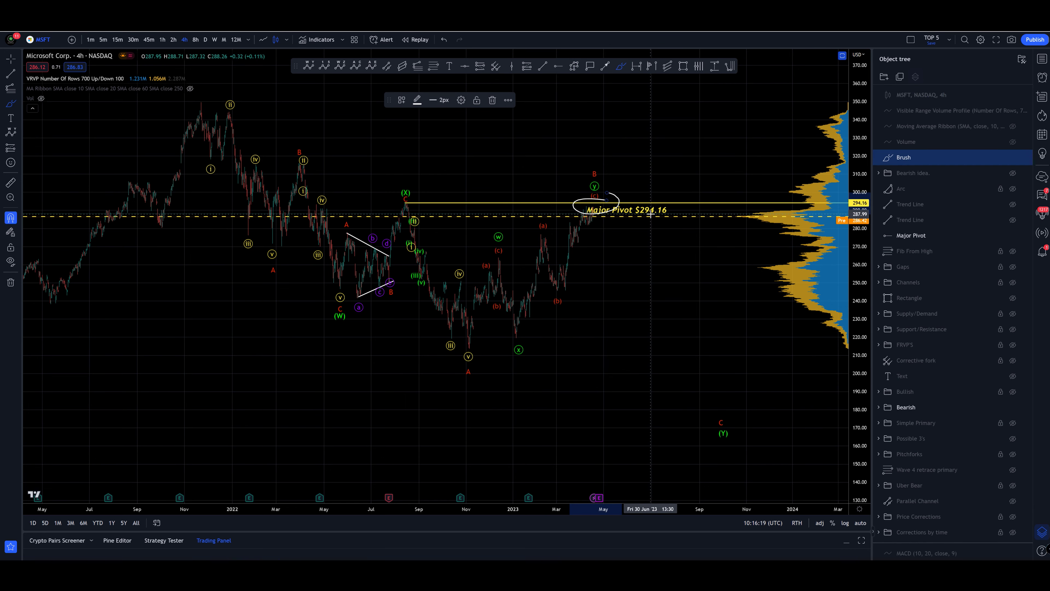
Step: Undo the April 2023 circle and brush a path from the November 2021 high through (W), (X), A and B down to C
{"action": "key", "text": "ctrl+z"}
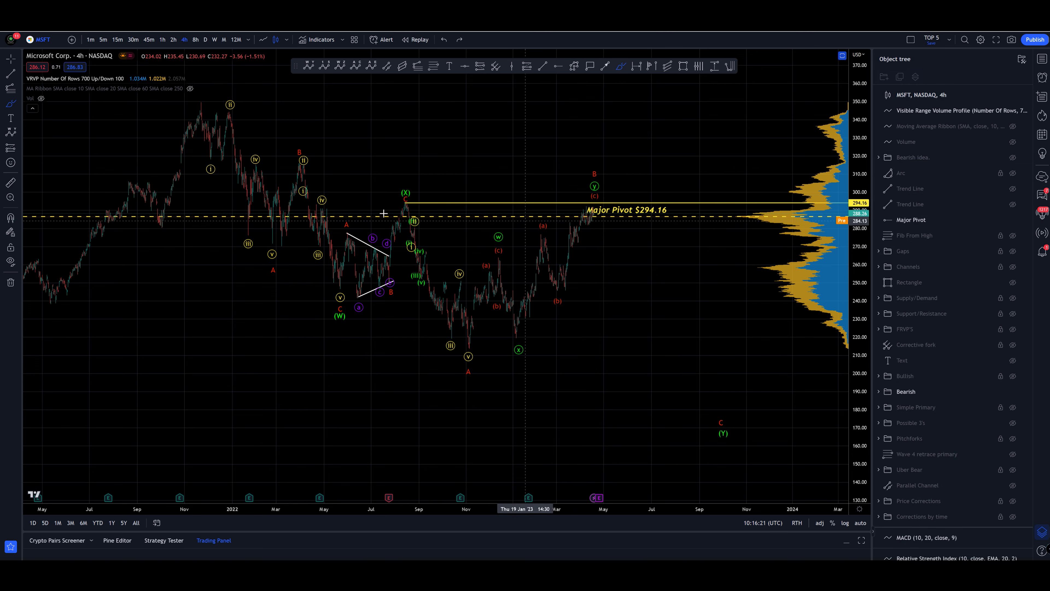
{"action": "left_click_drag", "start_coordinate": [208, 107], "coordinate": [273, 254]}
{"action": "mouse_move", "coordinate": [294, 181]}
{"action": "left_mouse_down"}
{"action": "mouse_move", "coordinate": [344, 327]}
{"action": "mouse_move", "coordinate": [387, 285]}
{"action": "mouse_move", "coordinate": [406, 198]}
{"action": "left_mouse_up"}
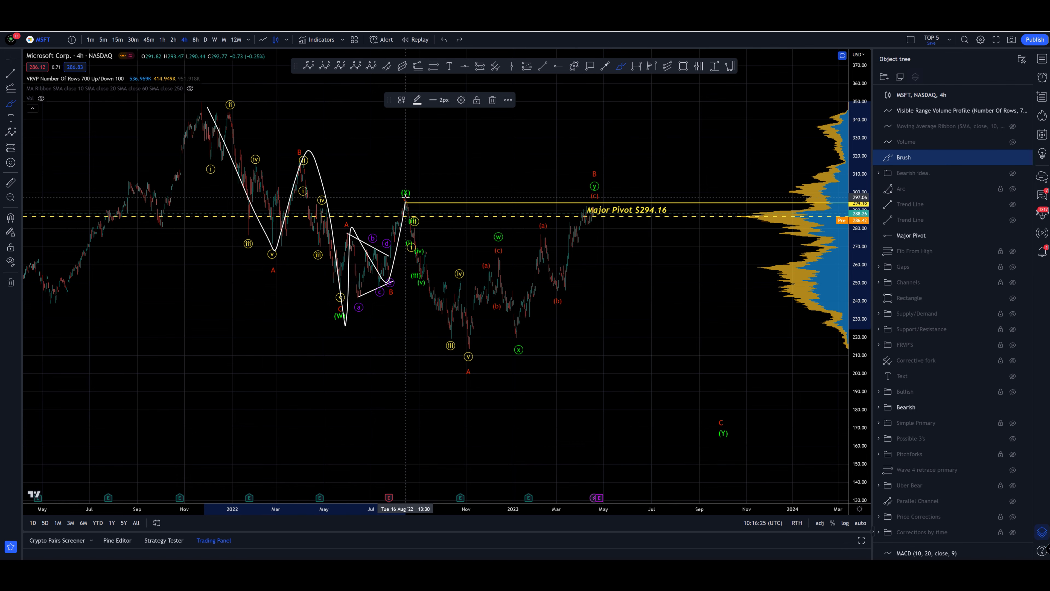
{"action": "mouse_move", "coordinate": [452, 297]}
{"action": "left_mouse_down"}
{"action": "mouse_move", "coordinate": [467, 335]}
{"action": "mouse_move", "coordinate": [593, 216]}
{"action": "mouse_move", "coordinate": [708, 408]}
{"action": "left_mouse_up"}
Step: Draw a five-segment polyline stepping down from the April 2023 high to about 181.40 in late September 2023, and undo it with the brush path
{"action": "left_click", "coordinate": [574, 66]}
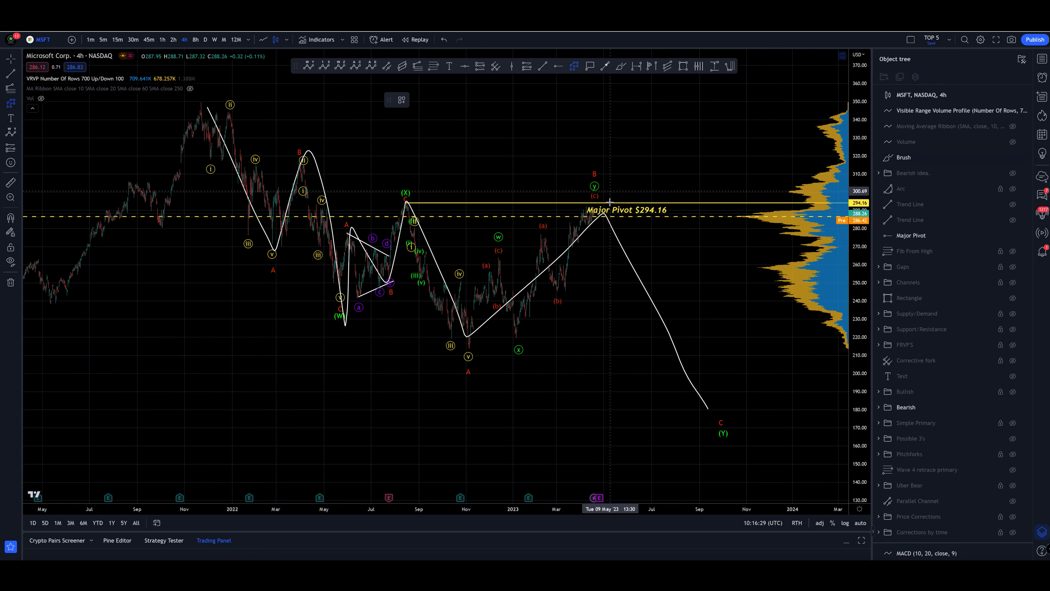
{"action": "left_click", "coordinate": [596, 216]}
{"action": "left_click", "coordinate": [623, 281]}
{"action": "left_click", "coordinate": [659, 264]}
{"action": "left_click", "coordinate": [673, 371]}
{"action": "left_click", "coordinate": [709, 361]}
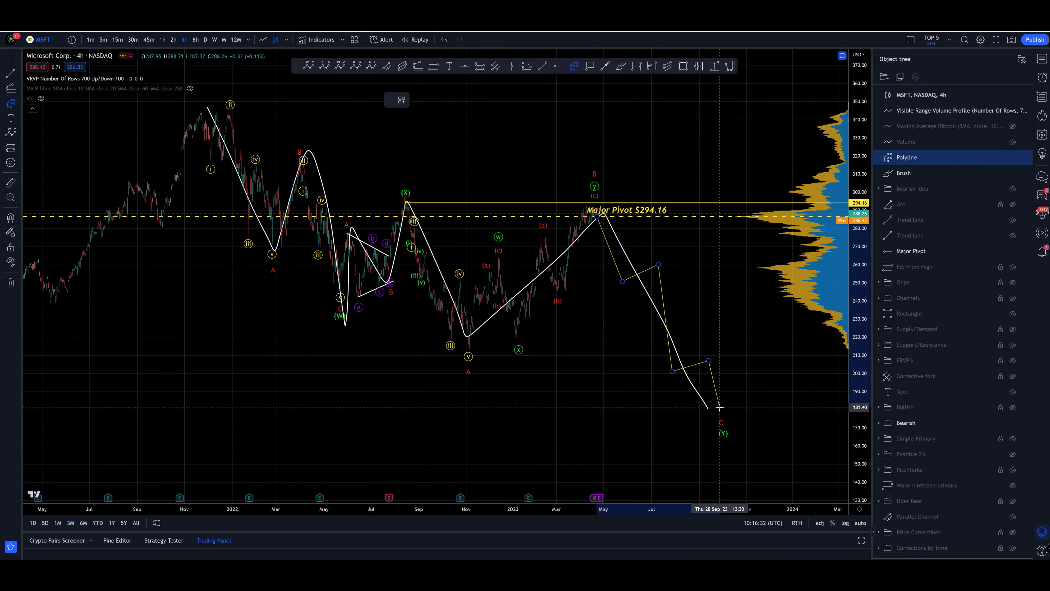
{"action": "double_click", "coordinate": [719, 407]}
{"action": "key", "text": "ctrl+z"}
{"action": "key", "text": "ctrl+z"}
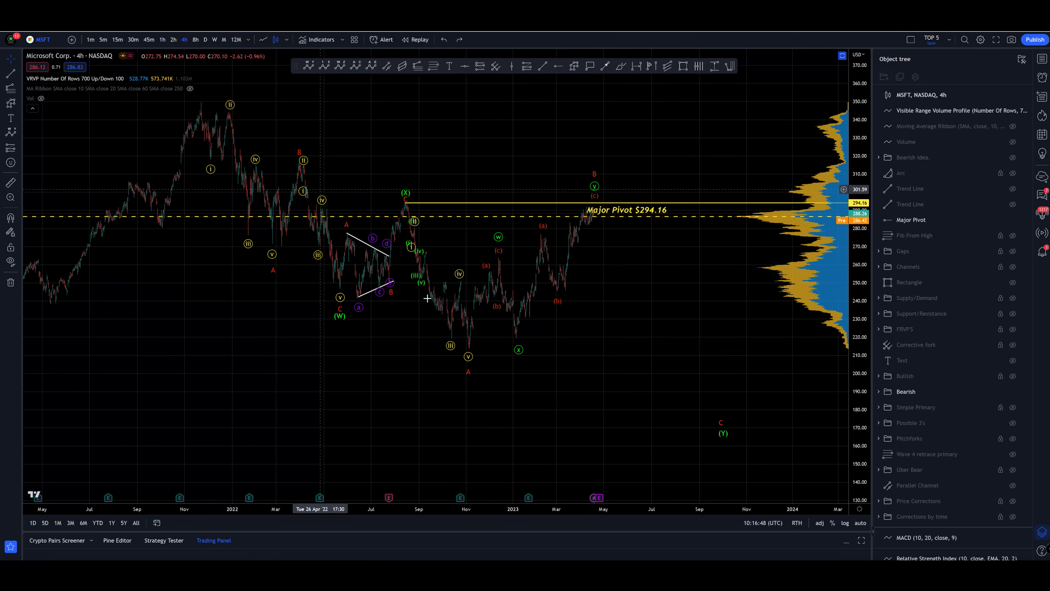
Step: Move the green circled y label to the February 2023 high at about 281.18 and back above the April 2023 high
{"action": "left_click", "coordinate": [595, 190]}
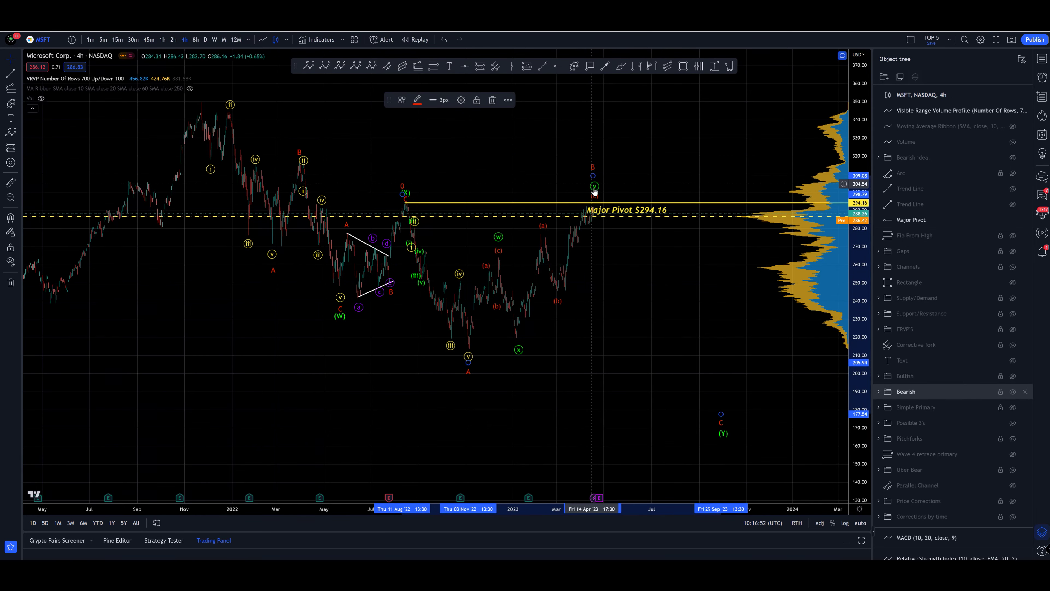
{"action": "left_click", "coordinate": [594, 189]}
{"action": "left_click_drag", "start_coordinate": [592, 189], "coordinate": [537, 231]}
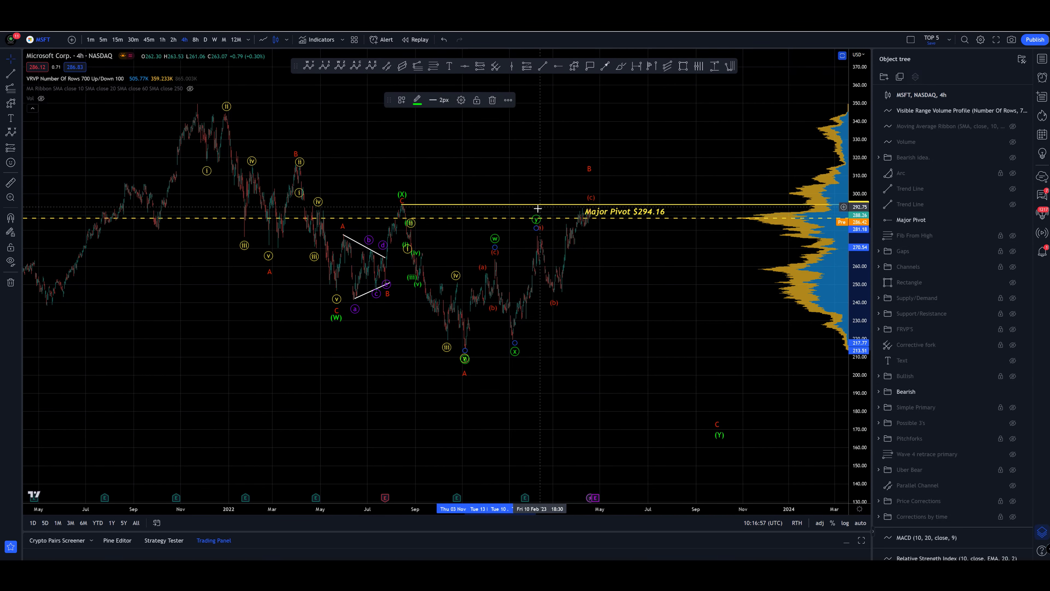
{"action": "mouse_move", "coordinate": [534, 223]}
{"action": "left_mouse_down"}
{"action": "mouse_move", "coordinate": [591, 202]}
{"action": "mouse_move", "coordinate": [589, 186]}
{"action": "left_mouse_up"}
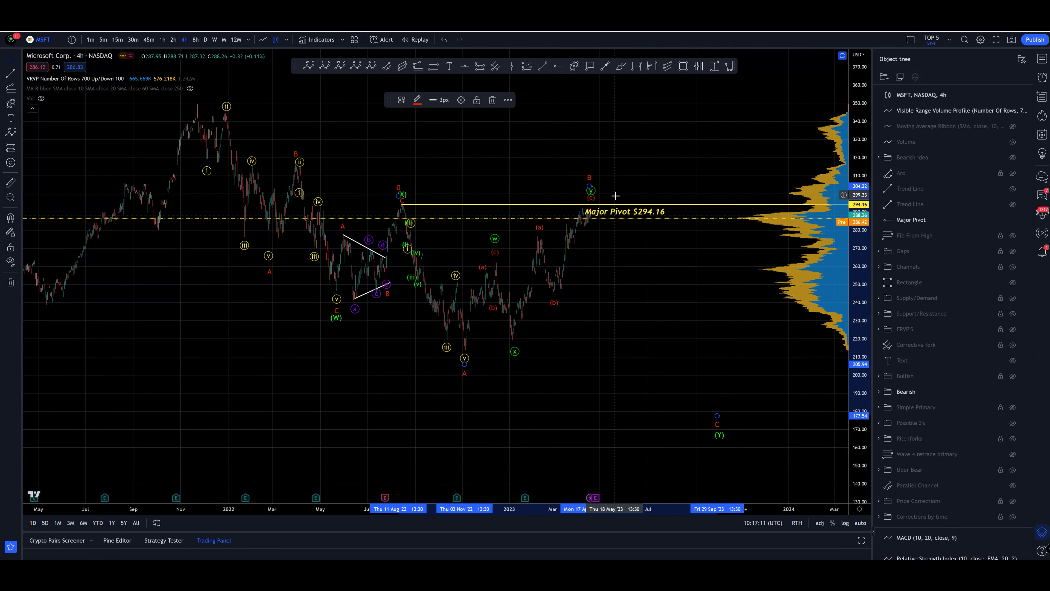
Step: Hide the Major Pivot ray and the Bearish drawing group
{"action": "left_click", "coordinate": [1009, 221]}
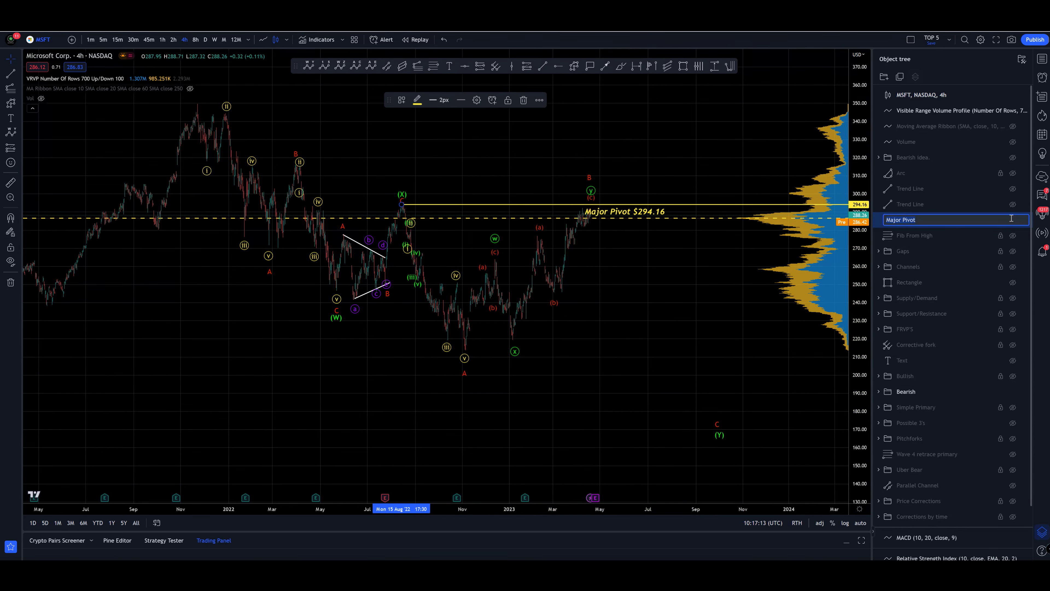
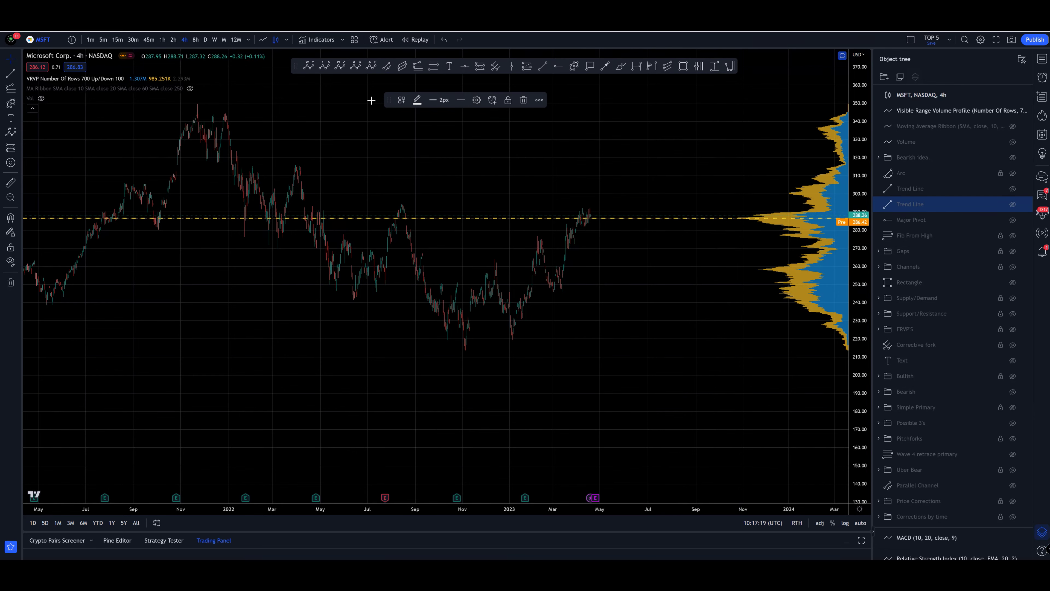
Step: Draw an Elliott Double Combo Wave from about 350.39 in November 2021 through 206.80 and the April 2023 high to 171.87 in November 2023
{"action": "left_click", "coordinate": [314, 67]}
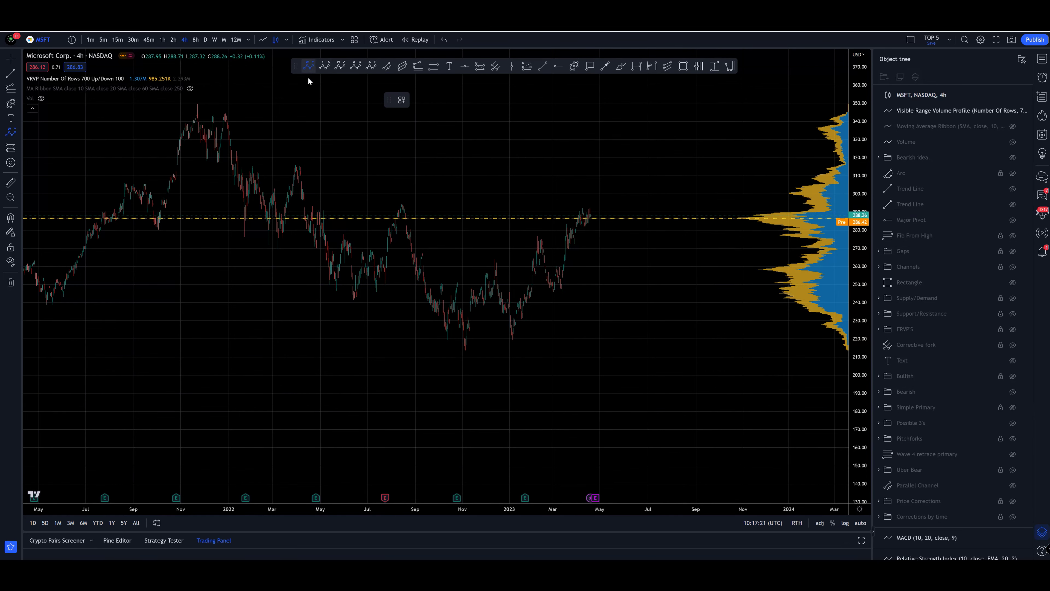
{"action": "left_click", "coordinate": [200, 111]}
{"action": "left_click", "coordinate": [466, 363]}
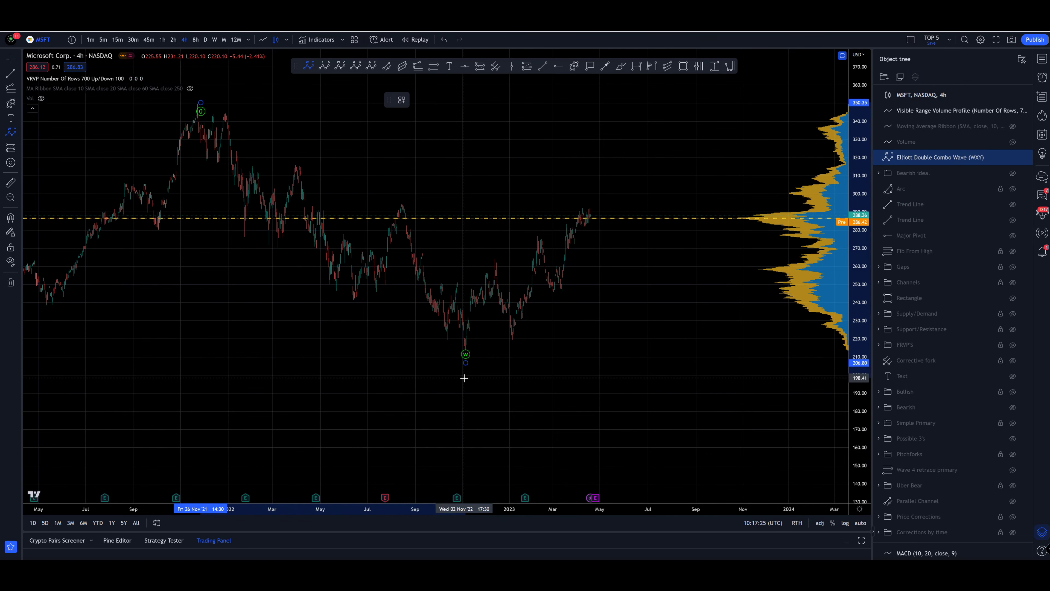
{"action": "left_click", "coordinate": [590, 201]}
{"action": "left_click", "coordinate": [754, 426]}
{"action": "double_click", "coordinate": [755, 426]}
{"action": "left_click", "coordinate": [675, 317]}
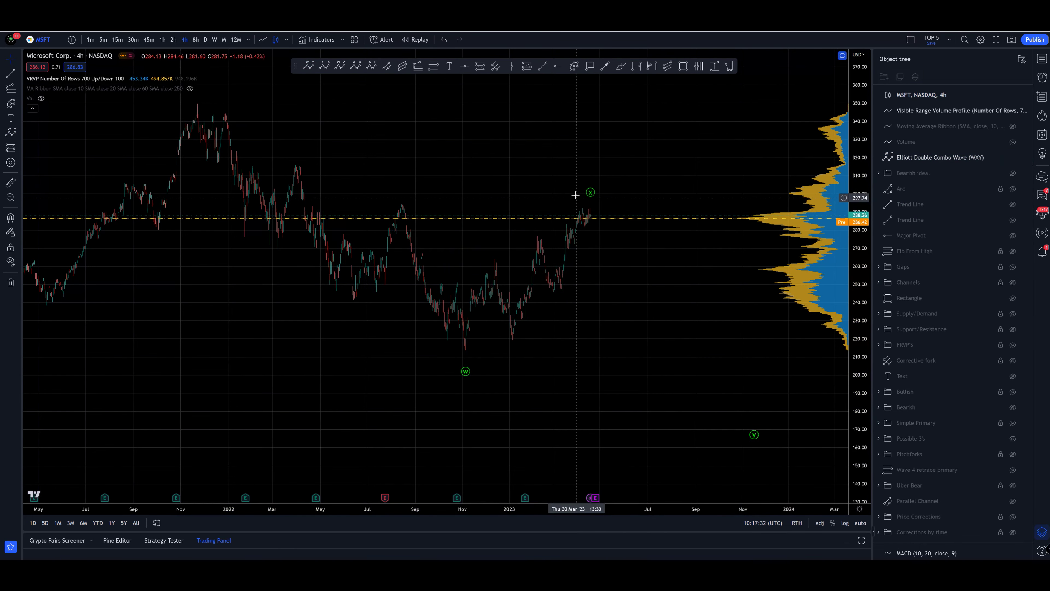
Step: Move the double combo wave's x point to about 302.50 in mid-April 2023, and delete the pattern
{"action": "mouse_move", "coordinate": [590, 201]}
{"action": "left_mouse_down"}
{"action": "mouse_move", "coordinate": [613, 142]}
{"action": "mouse_move", "coordinate": [605, 160]}
{"action": "mouse_move", "coordinate": [594, 113]}
{"action": "mouse_move", "coordinate": [589, 208]}
{"action": "left_mouse_up"}
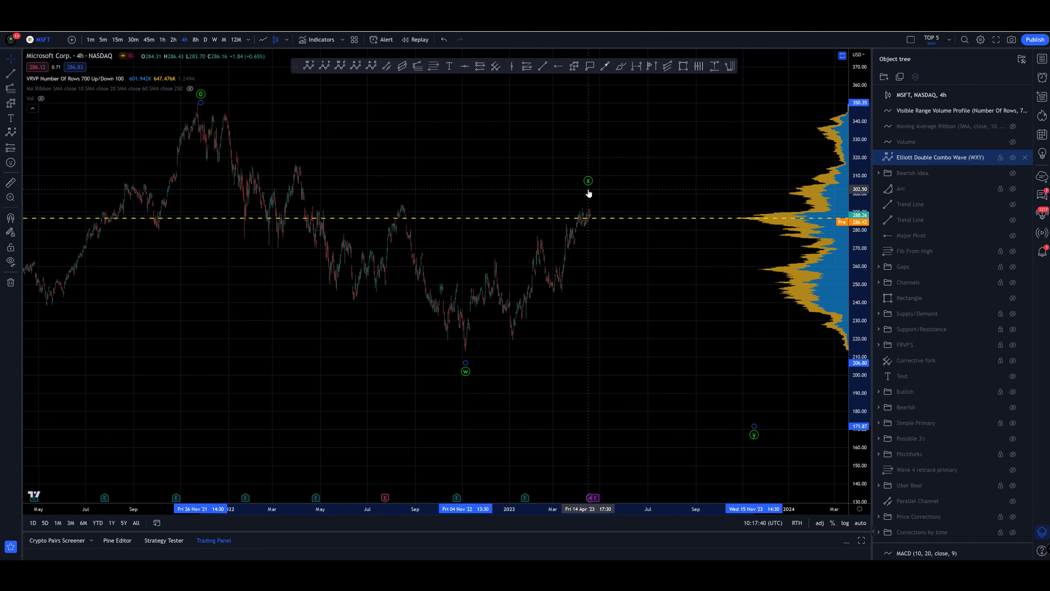
{"action": "left_click_drag", "start_coordinate": [588, 193], "coordinate": [589, 191]}
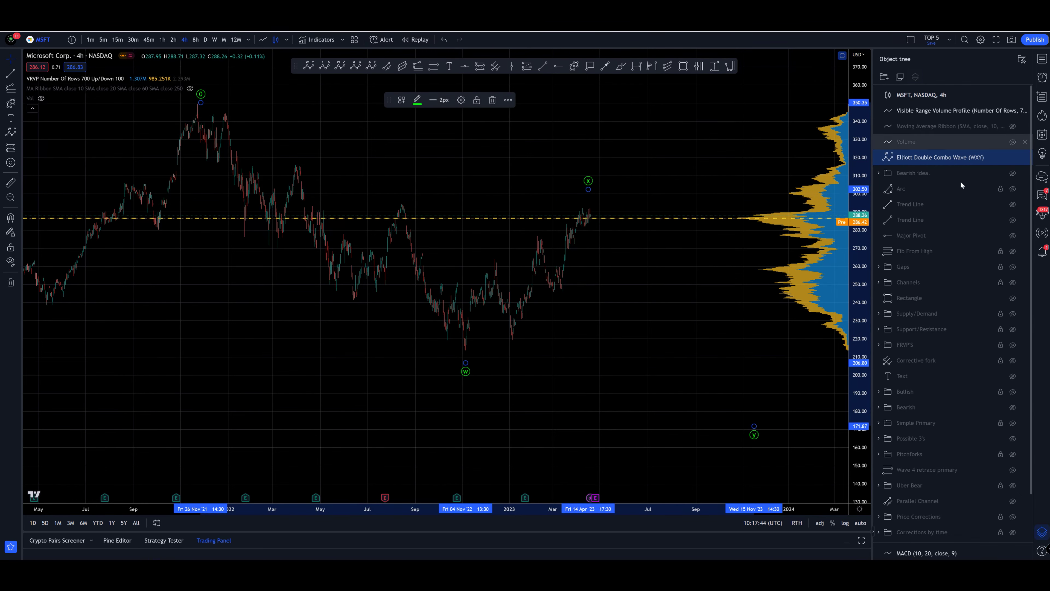
{"action": "left_click", "coordinate": [1025, 158]}
Step: Draw a five-segment zigzag polyline from the November 2021 high to the November 2022 low, and delete it
{"action": "left_click", "coordinate": [574, 66]}
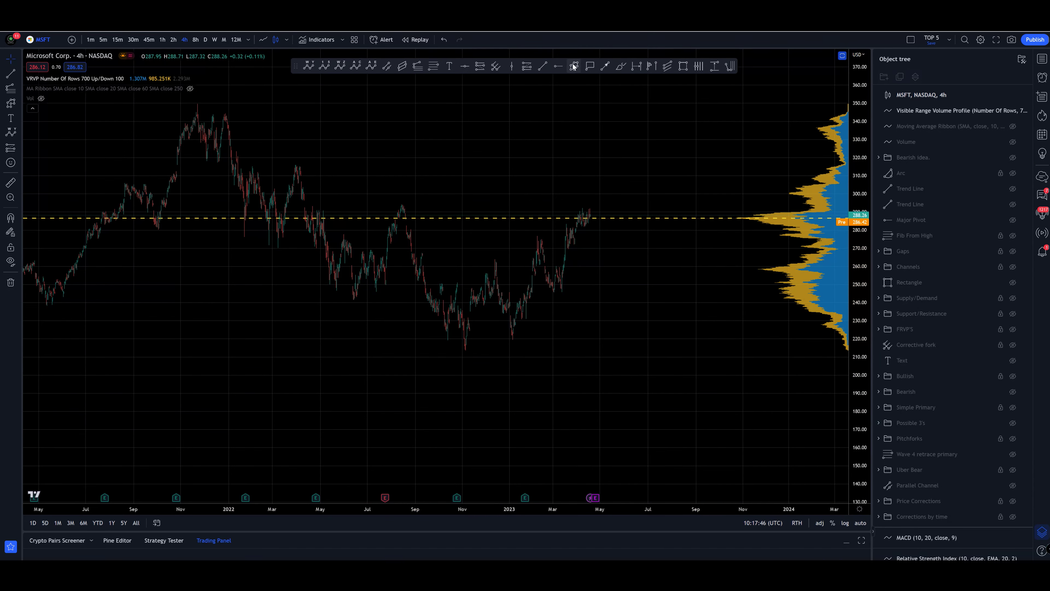
{"action": "left_click", "coordinate": [190, 101]}
{"action": "left_click", "coordinate": [245, 243]}
{"action": "left_click", "coordinate": [296, 157]}
{"action": "left_click", "coordinate": [334, 295]}
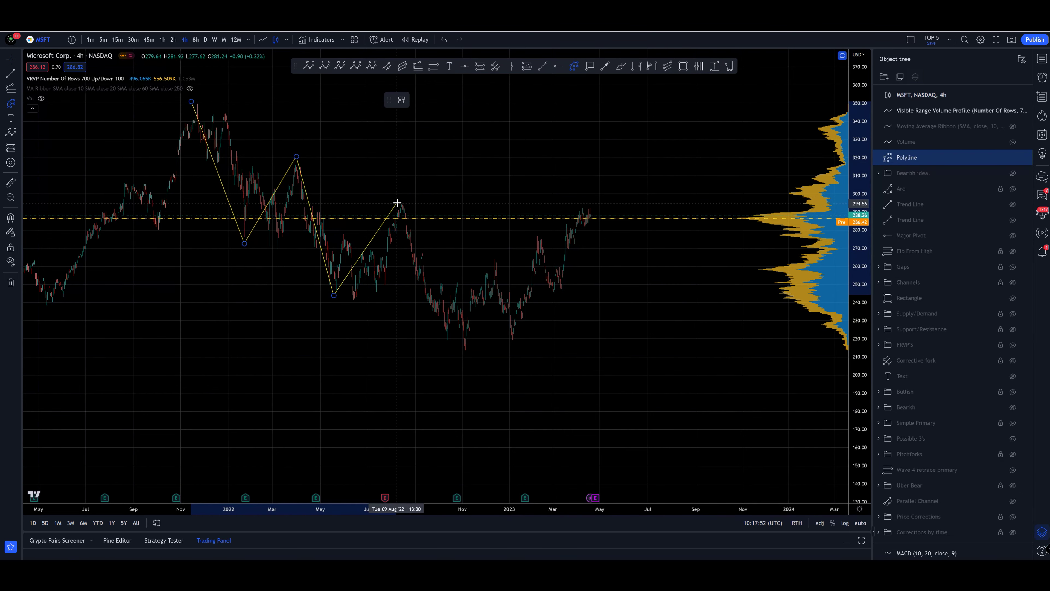
{"action": "left_click", "coordinate": [398, 203]}
{"action": "double_click", "coordinate": [462, 348]}
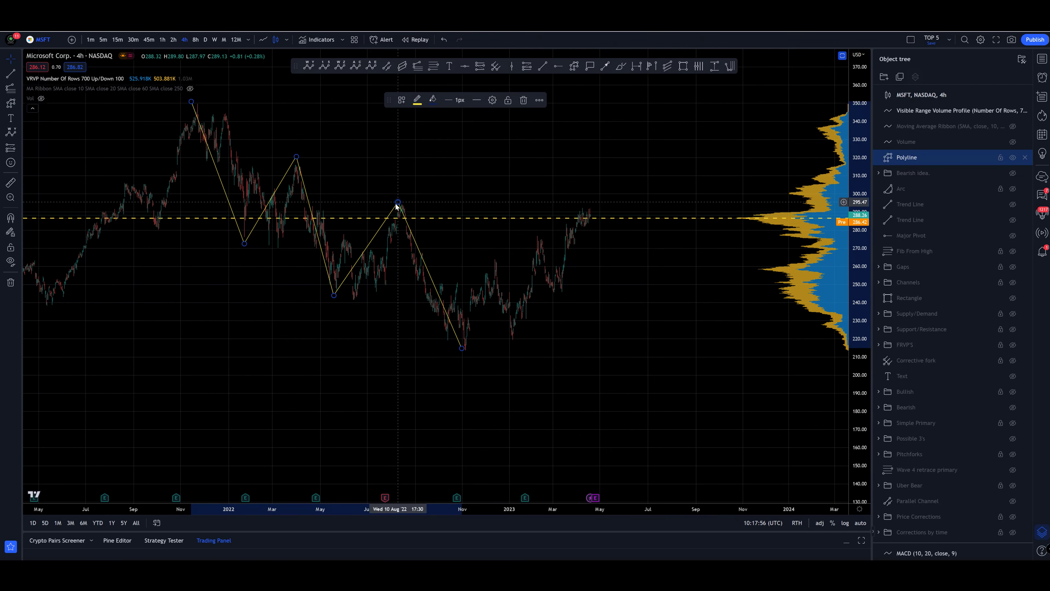
{"action": "key", "text": "Delete"}
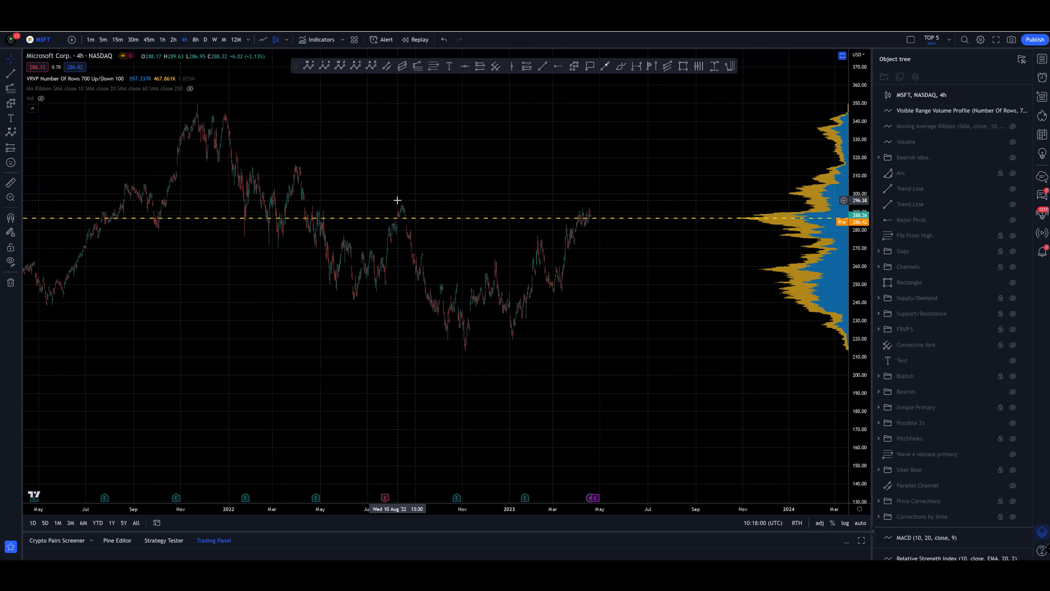
Step: Show the Bearish idea. drawing group and abandon the polyline started near the circled iii low
{"action": "left_click", "coordinate": [1013, 158]}
{"action": "left_click", "coordinate": [574, 66]}
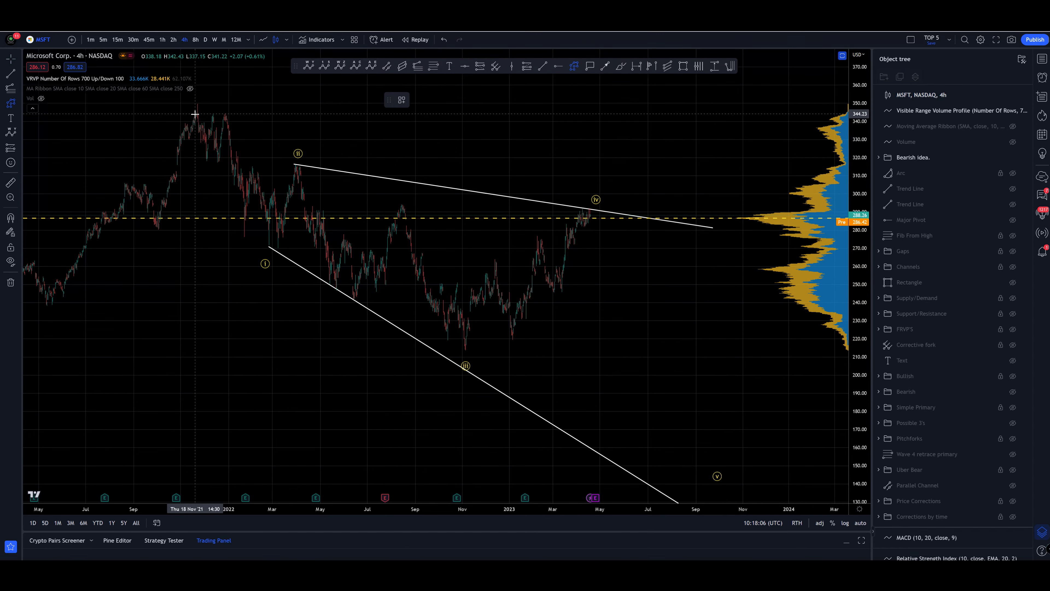
{"action": "left_click", "coordinate": [476, 340]}
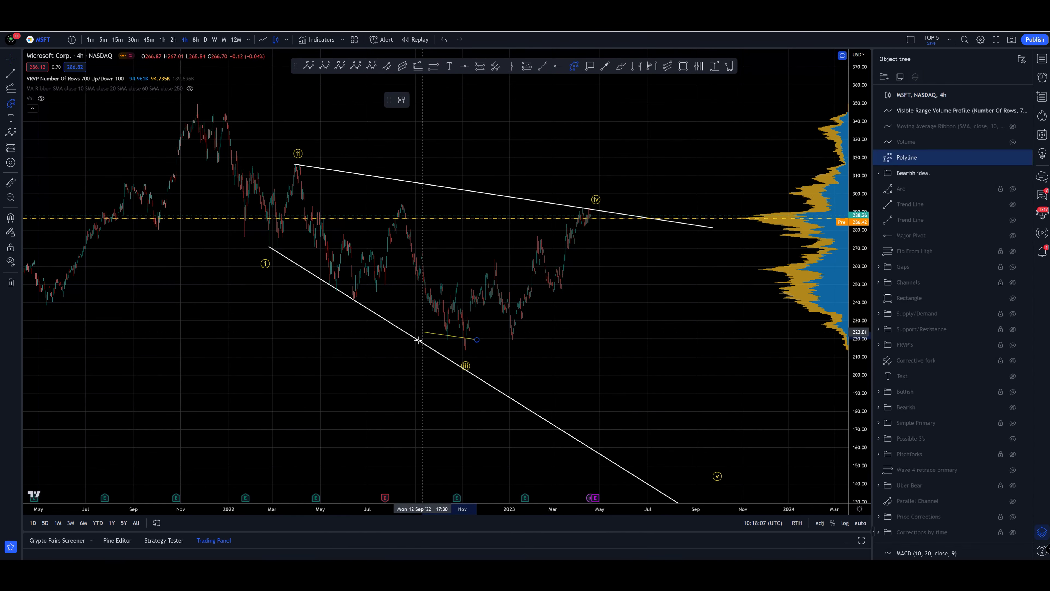
{"action": "key", "text": "Escape"}
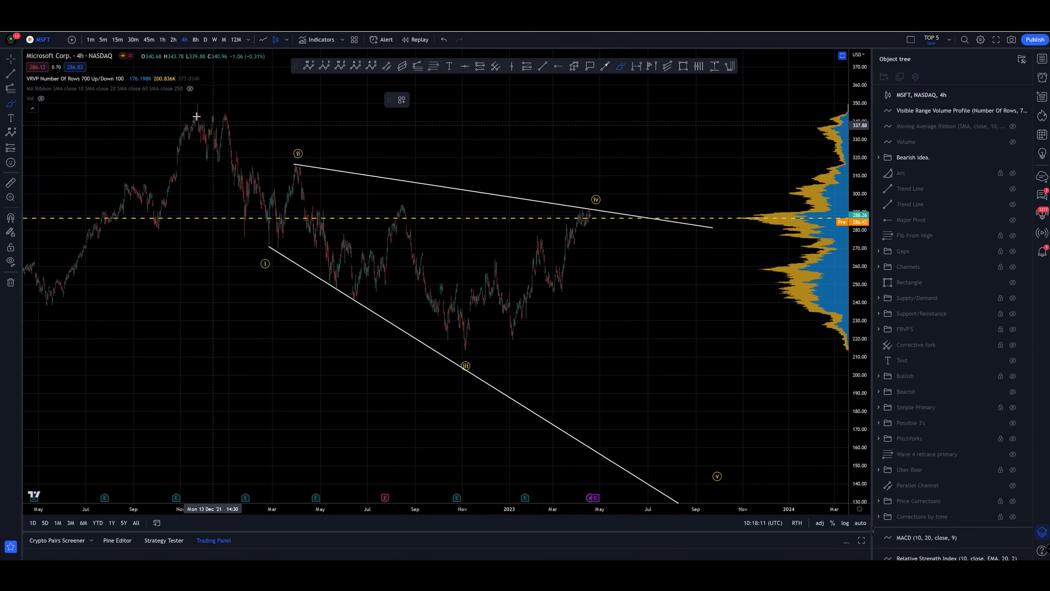
Step: Brush a zigzag from the November 2021 high to circled iii, loop its first two declines, and undo all three strokes
{"action": "mouse_move", "coordinate": [183, 103]}
{"action": "left_mouse_down"}
{"action": "mouse_move", "coordinate": [248, 212]}
{"action": "mouse_move", "coordinate": [285, 222]}
{"action": "mouse_move", "coordinate": [310, 167]}
{"action": "mouse_move", "coordinate": [342, 297]}
{"action": "mouse_move", "coordinate": [407, 220]}
{"action": "mouse_move", "coordinate": [466, 351]}
{"action": "left_mouse_up"}
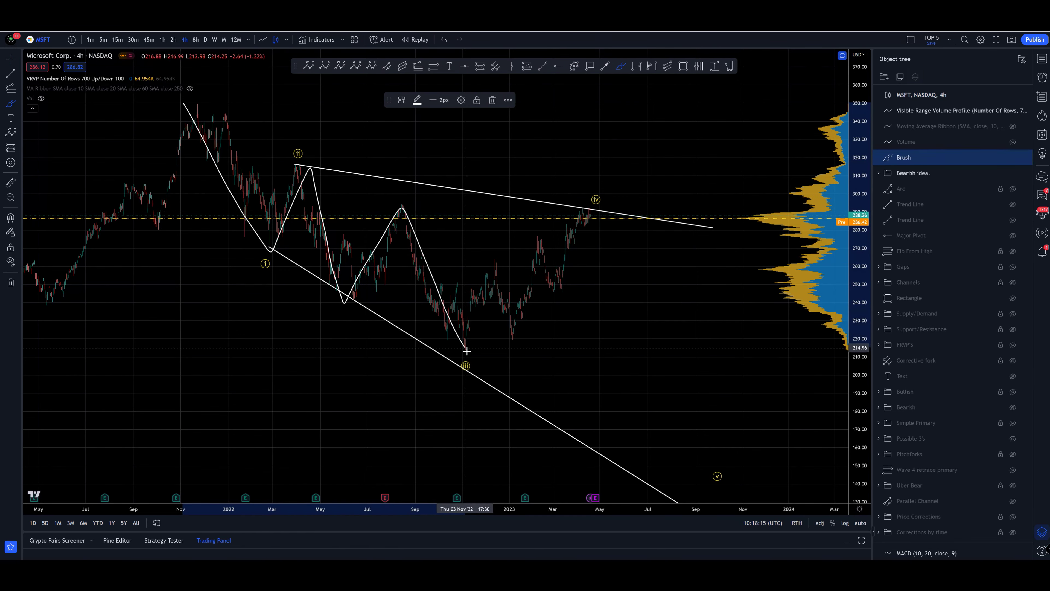
{"action": "mouse_move", "coordinate": [323, 160]}
{"action": "left_mouse_down"}
{"action": "mouse_move", "coordinate": [335, 298]}
{"action": "mouse_move", "coordinate": [318, 178]}
{"action": "left_mouse_up"}
{"action": "mouse_move", "coordinate": [228, 107]}
{"action": "left_mouse_down"}
{"action": "mouse_move", "coordinate": [189, 157]}
{"action": "mouse_move", "coordinate": [253, 148]}
{"action": "left_mouse_up"}
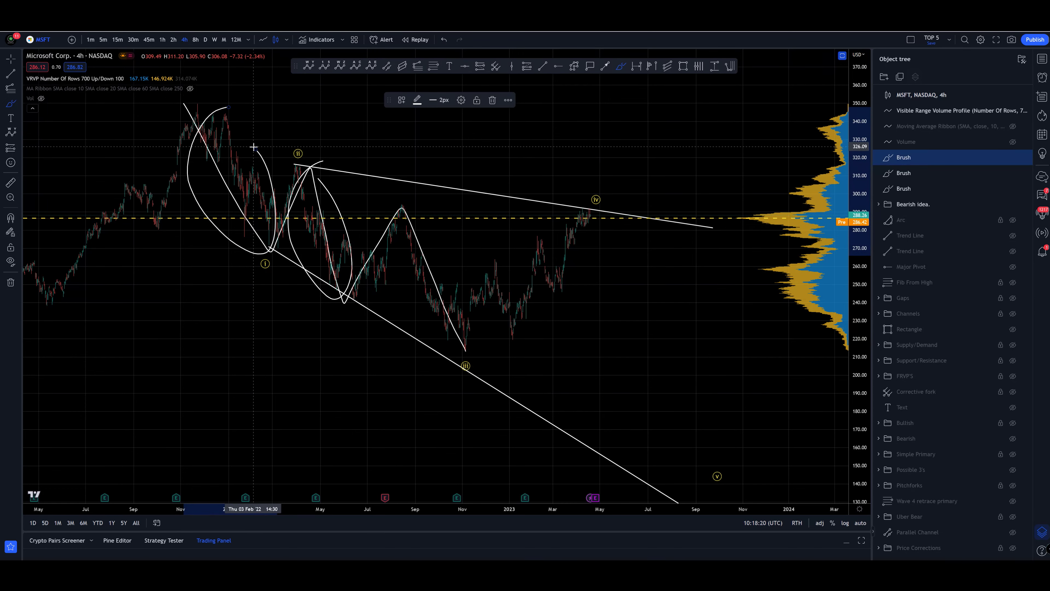
{"action": "key", "text": "ctrl+z"}
{"action": "key", "text": "ctrl+z"}
{"action": "key", "text": "ctrl+z"}
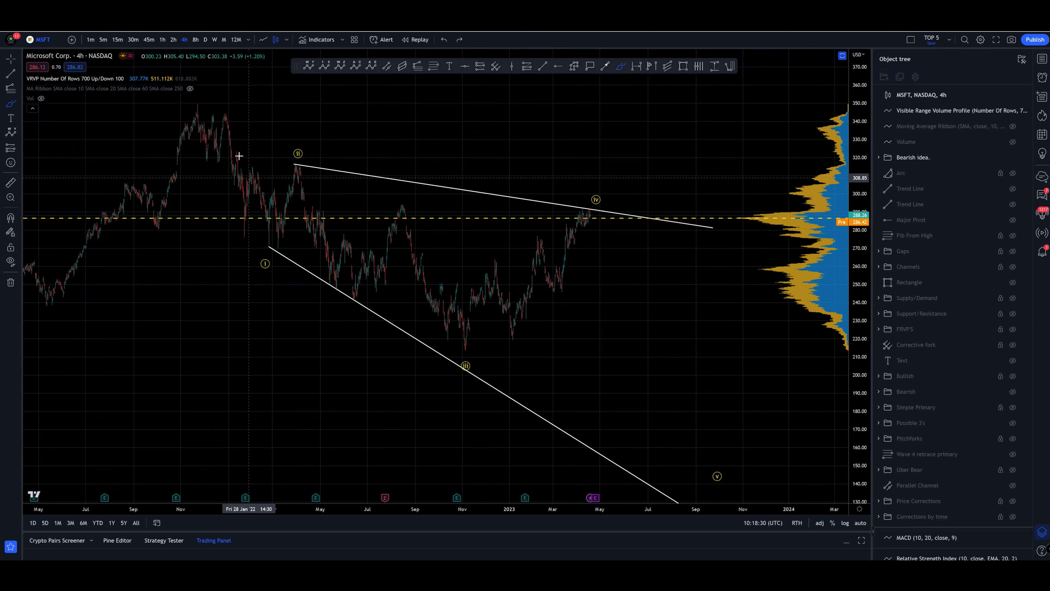
Step: Brush the wedge path from the November 2021 high through circled i, ii, iii and iv down to v, and undo it
{"action": "left_click_drag", "start_coordinate": [207, 113], "coordinate": [289, 215]}
{"action": "mouse_move", "coordinate": [305, 171]}
{"action": "left_mouse_down"}
{"action": "mouse_move", "coordinate": [308, 154]}
{"action": "mouse_move", "coordinate": [450, 356]}
{"action": "mouse_move", "coordinate": [588, 208]}
{"action": "mouse_move", "coordinate": [703, 492]}
{"action": "left_mouse_up"}
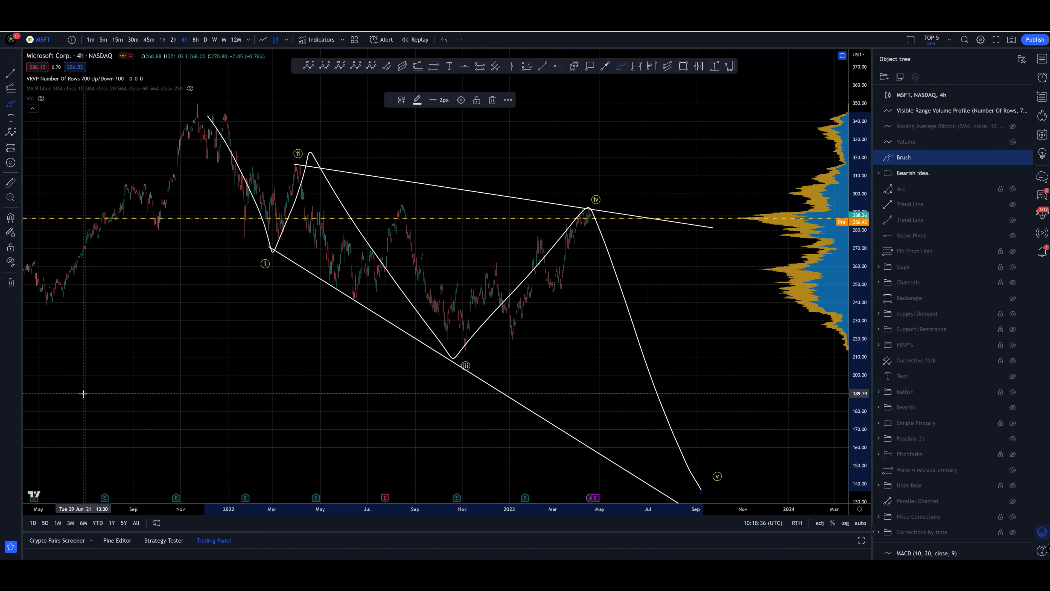
{"action": "key", "text": "ctrl+z"}
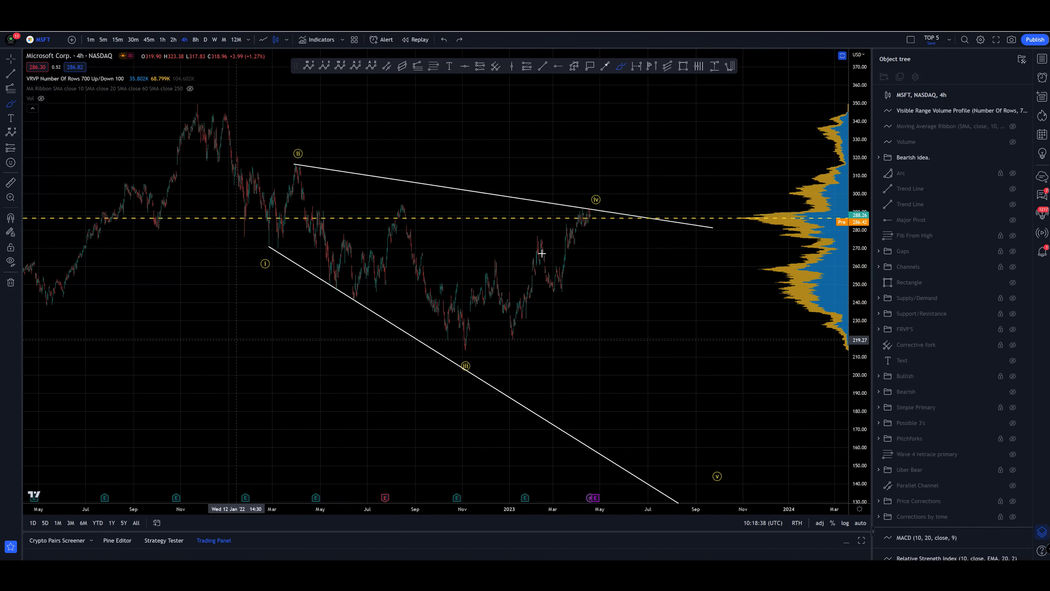
{"action": "left_click", "coordinate": [11, 58]}
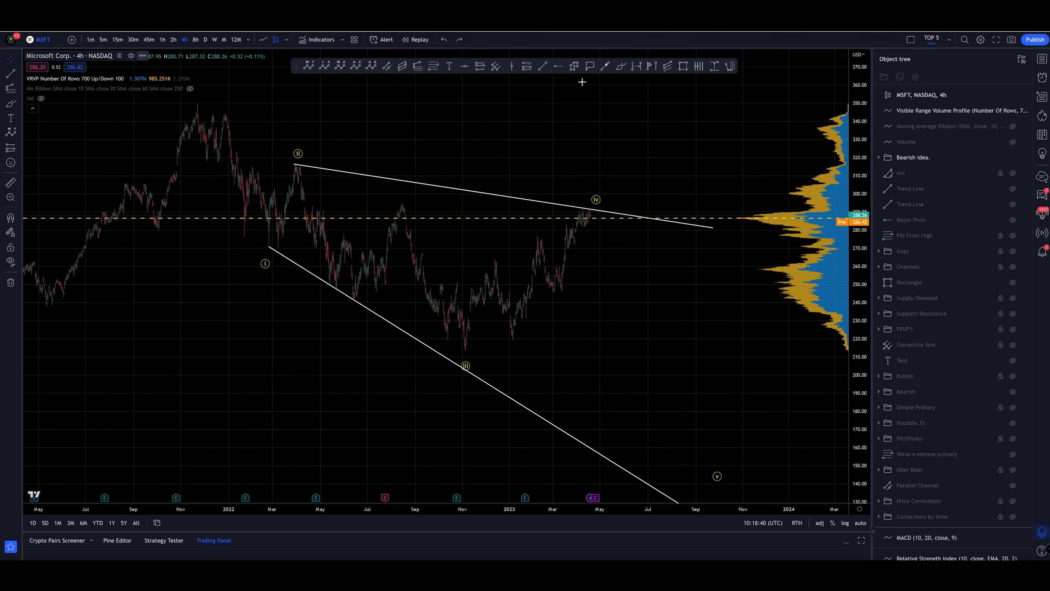
Step: Place a horizontal ray at 315.81 from the circled ii high in late March 2022 and apply the red Invalidation! template
{"action": "left_click", "coordinate": [559, 66]}
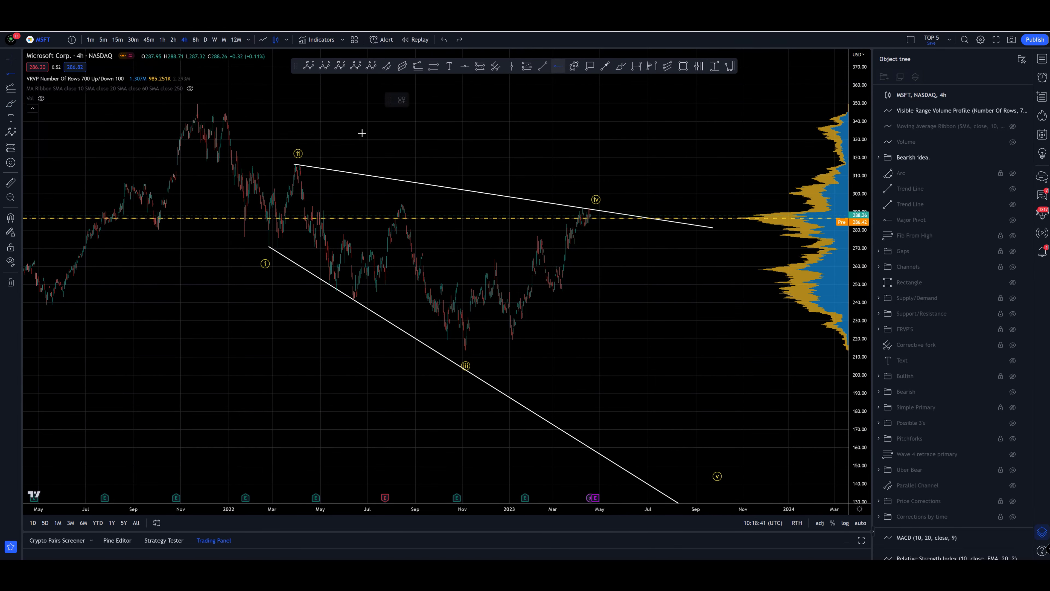
{"action": "left_click", "coordinate": [295, 136]}
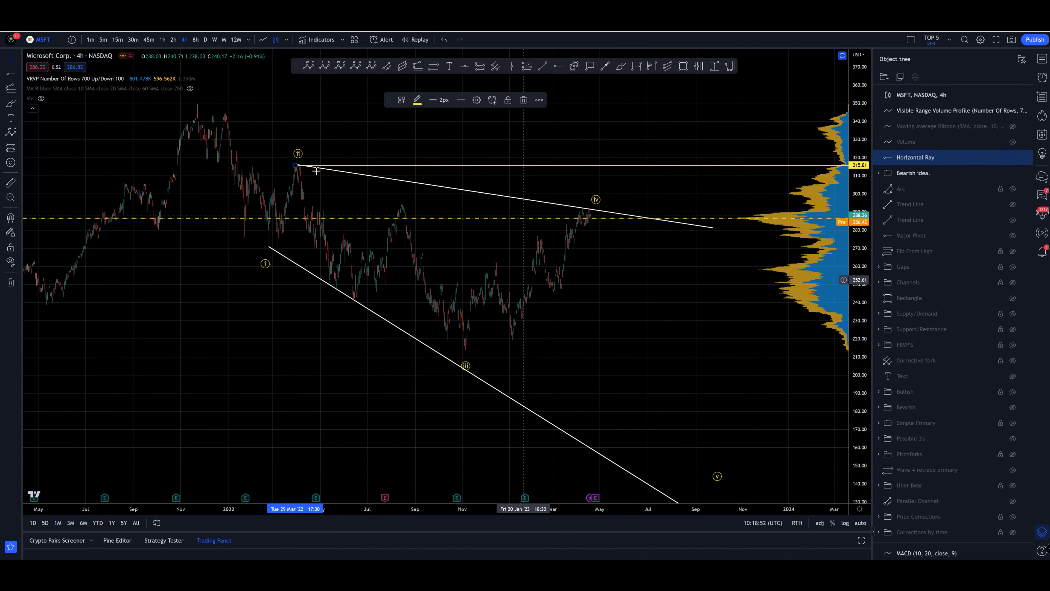
{"action": "left_click", "coordinate": [417, 99]}
{"action": "left_click", "coordinate": [402, 100]}
{"action": "left_click", "coordinate": [414, 162]}
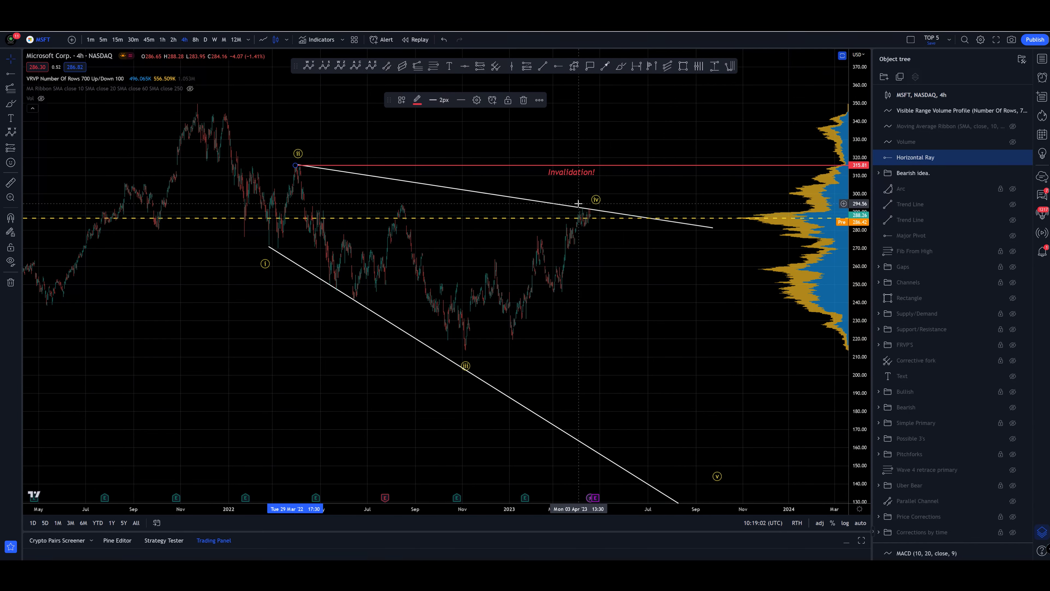
Step: Set the ray's text to "Invalidation! $315.81" and move the ray into the Bearish idea. drawing group
{"action": "double_click", "coordinate": [572, 179]}
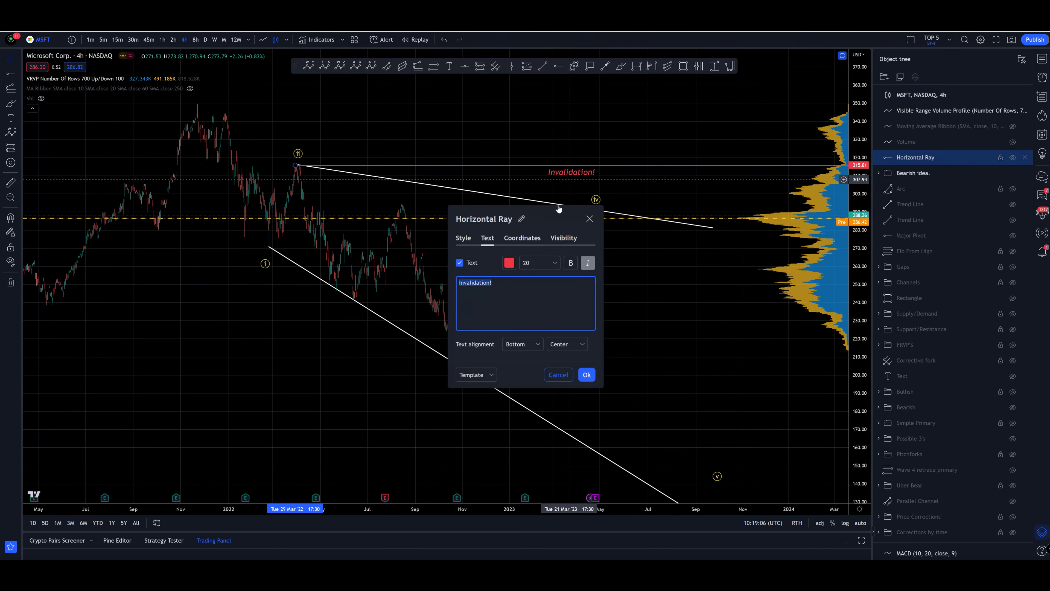
{"action": "type", "text": "$315.81"}
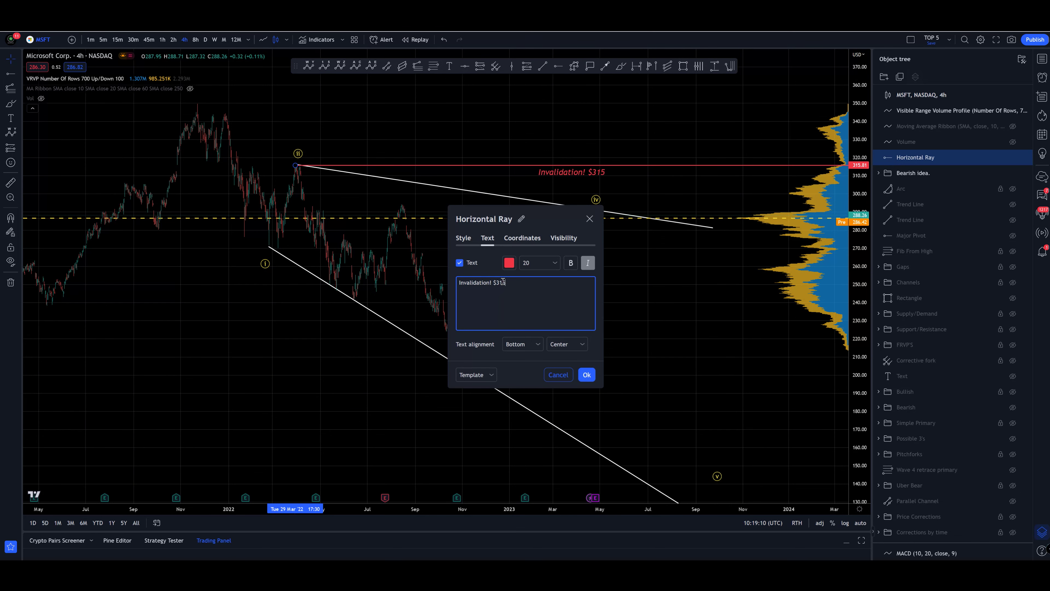
{"action": "left_click", "coordinate": [587, 375]}
{"action": "left_click_drag", "start_coordinate": [933, 157], "coordinate": [933, 175]}
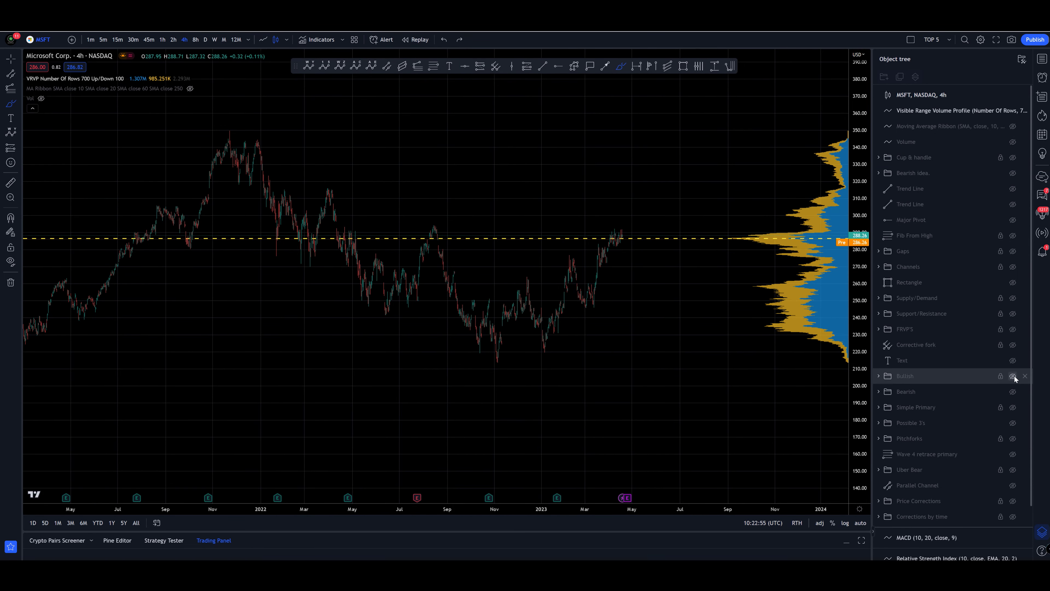
Step: Show the Bullish drawing group
{"action": "left_click", "coordinate": [1014, 376]}
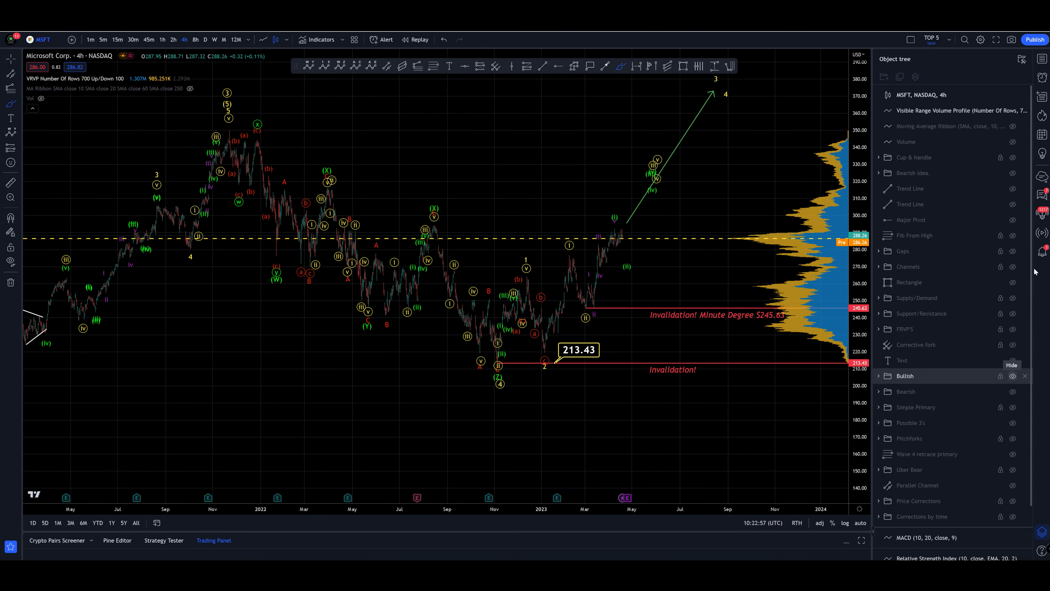
Step: Show the Major Pivot line, hide it again, and hide the Bullish drawing group
{"action": "left_click", "coordinate": [1014, 220]}
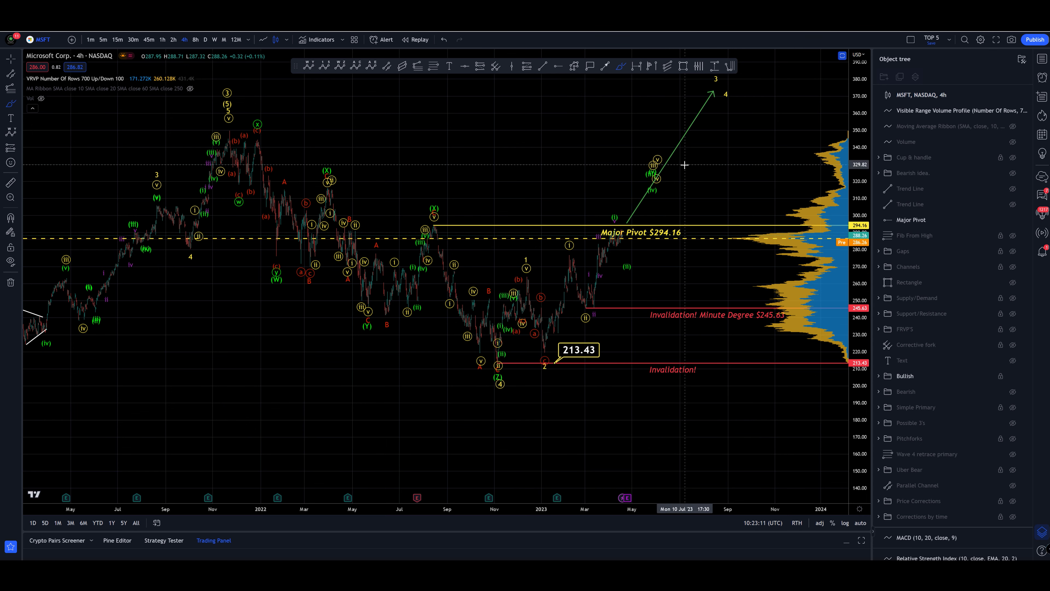
{"action": "left_click", "coordinate": [1013, 220]}
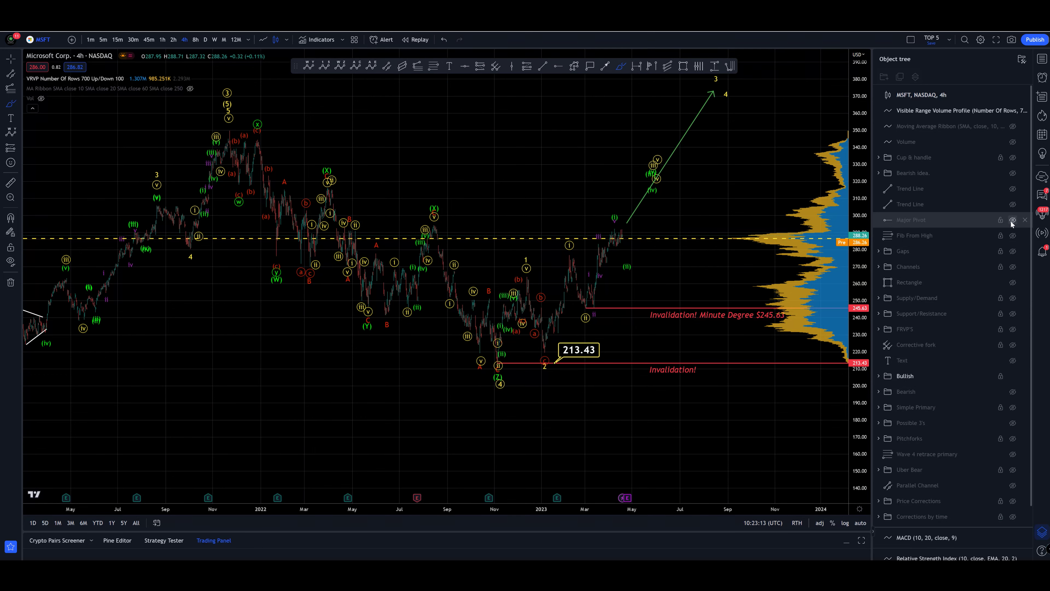
{"action": "left_click", "coordinate": [1012, 375]}
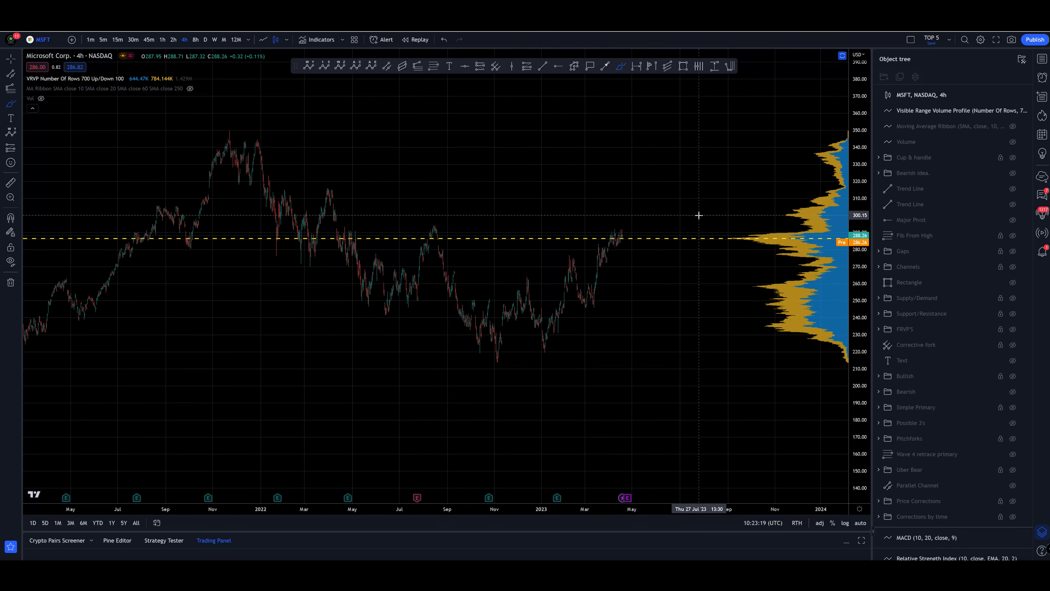
Step: Draw a polyline from the April 2023 high down to about 269.6 in mid-May and back up to about 285 at the end of May
{"action": "left_click", "coordinate": [11, 59]}
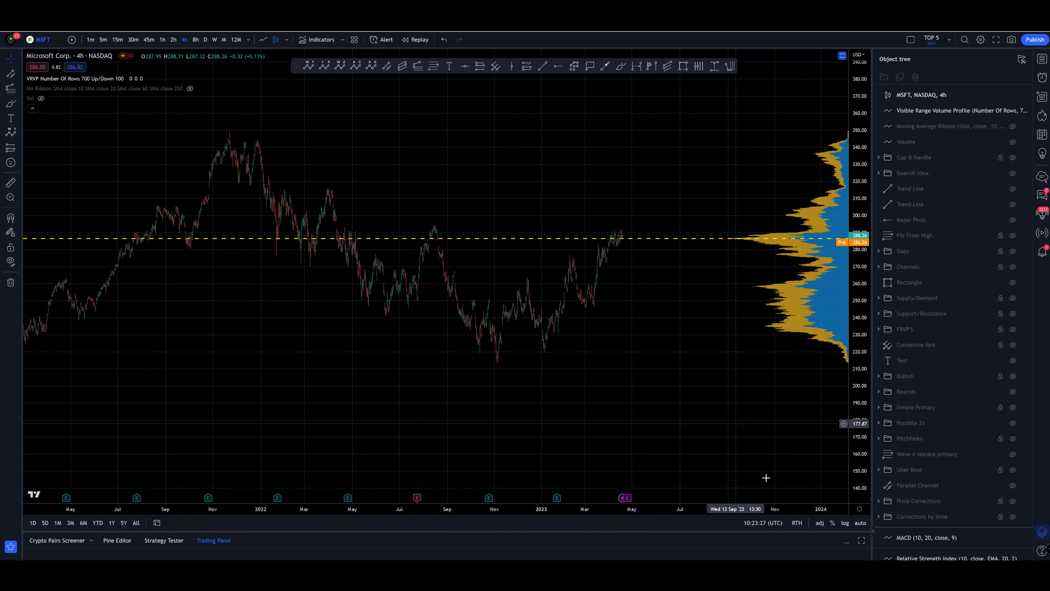
{"action": "scroll", "coordinate": [663, 405], "scroll_direction": "down", "scroll_amount": 1}
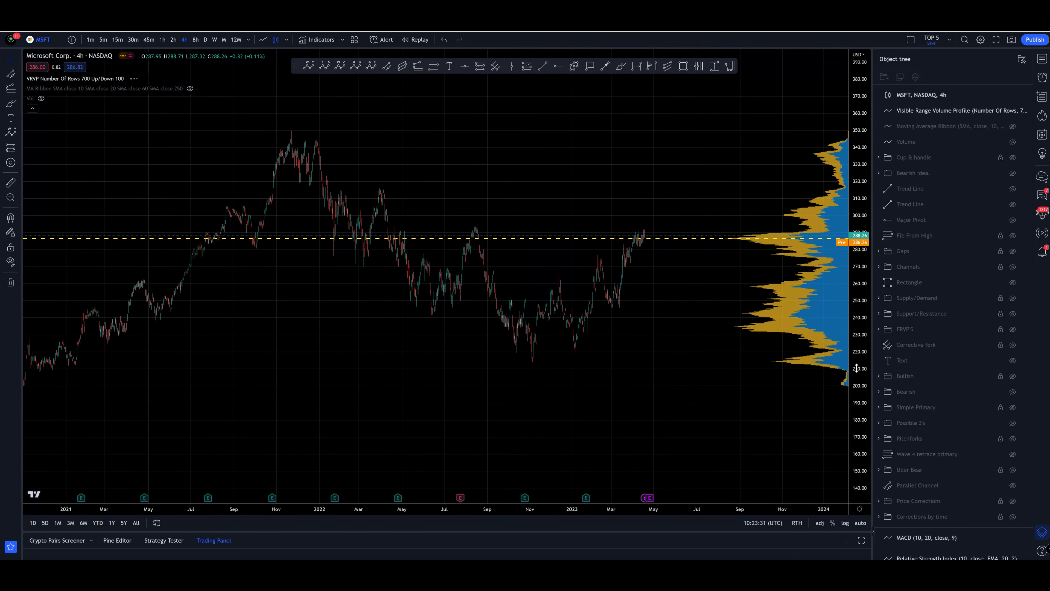
{"action": "left_click_drag", "start_coordinate": [665, 279], "coordinate": [621, 281]}
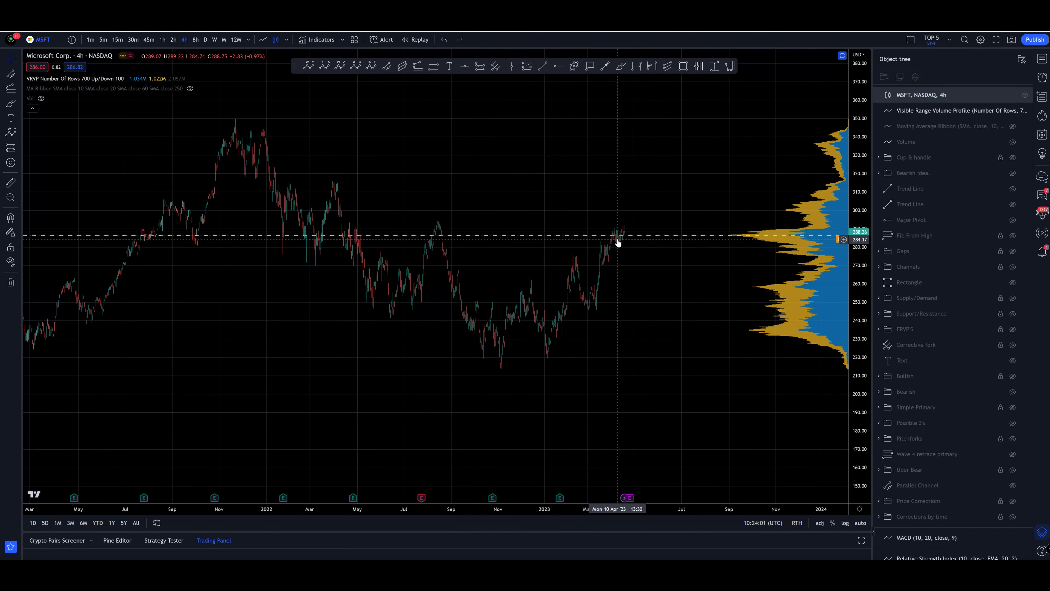
{"action": "left_click", "coordinate": [574, 66]}
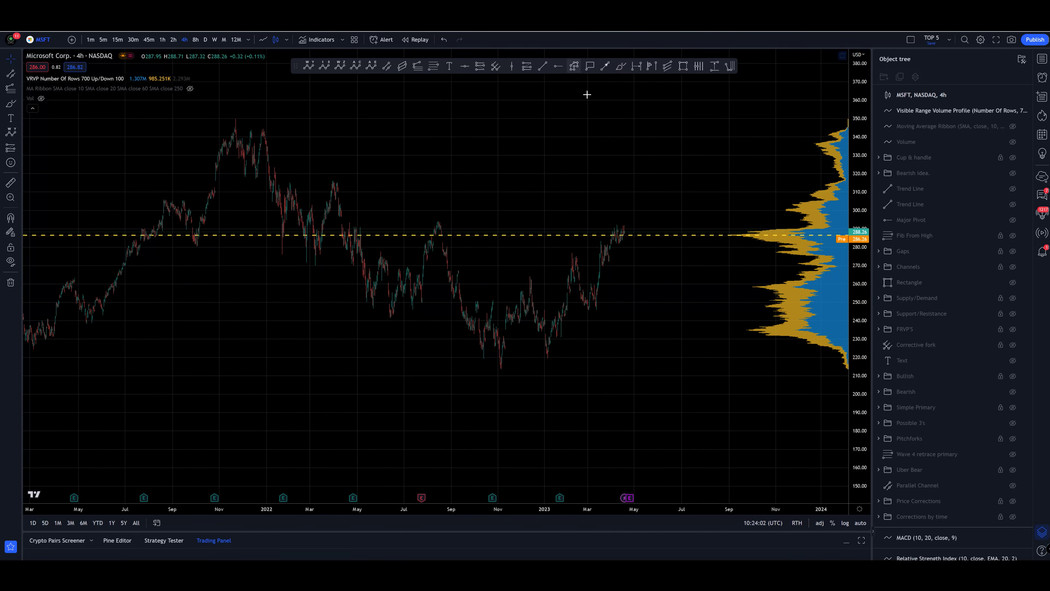
{"action": "left_click", "coordinate": [623, 227]}
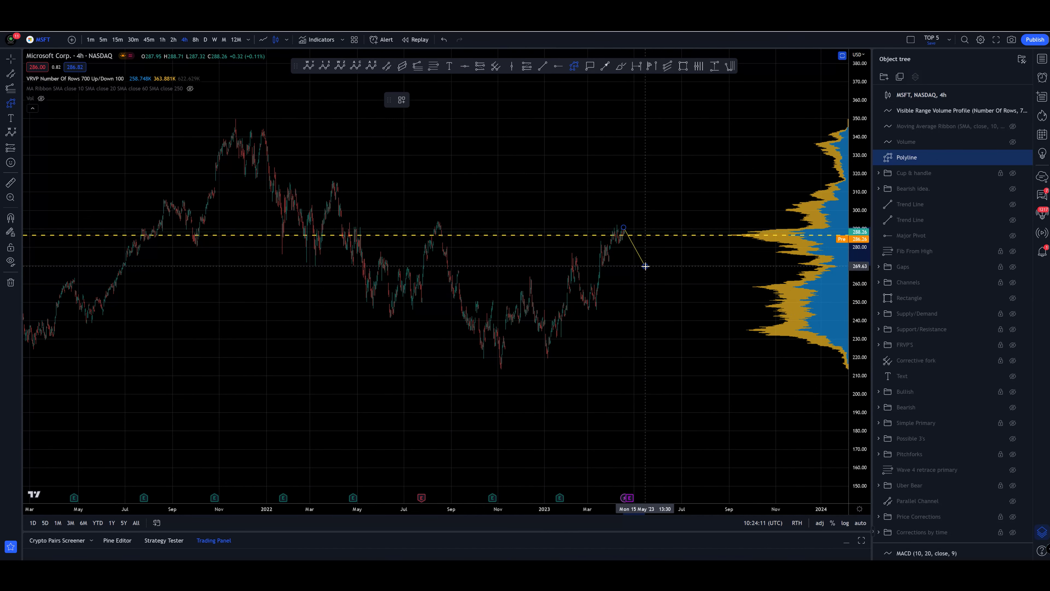
{"action": "left_click", "coordinate": [645, 266]}
{"action": "double_click", "coordinate": [657, 238]}
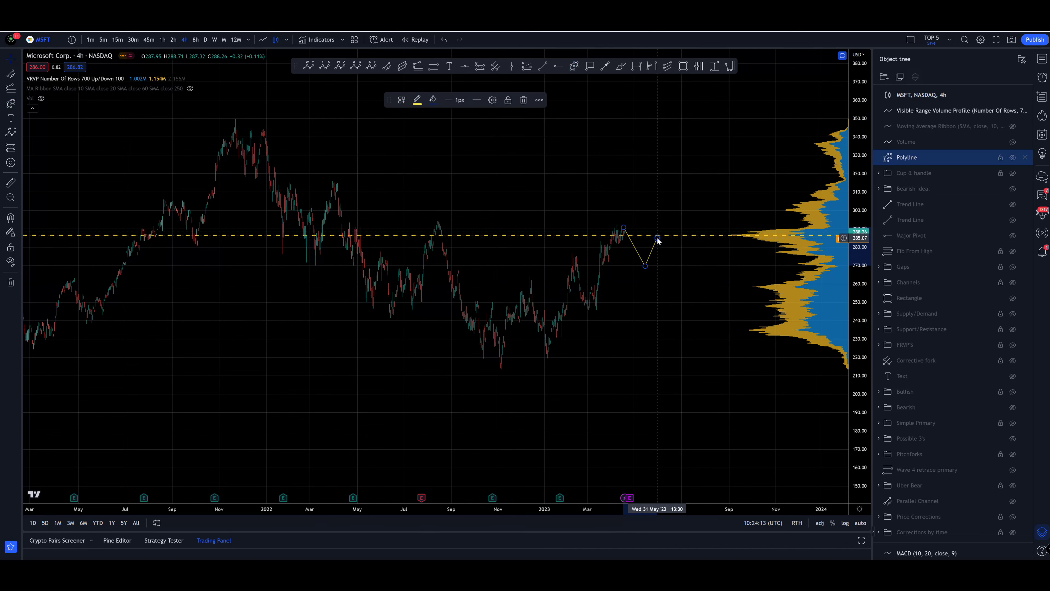
Step: Brush a short-trade sketch: circled lower high, fall to about 172, entry and stop lines, and a handwritten SL above the stop
{"action": "left_click", "coordinate": [620, 66]}
{"action": "mouse_move", "coordinate": [654, 249]}
{"action": "left_mouse_down"}
{"action": "mouse_move", "coordinate": [667, 231]}
{"action": "mouse_move", "coordinate": [659, 237]}
{"action": "mouse_move", "coordinate": [743, 446]}
{"action": "left_mouse_up"}
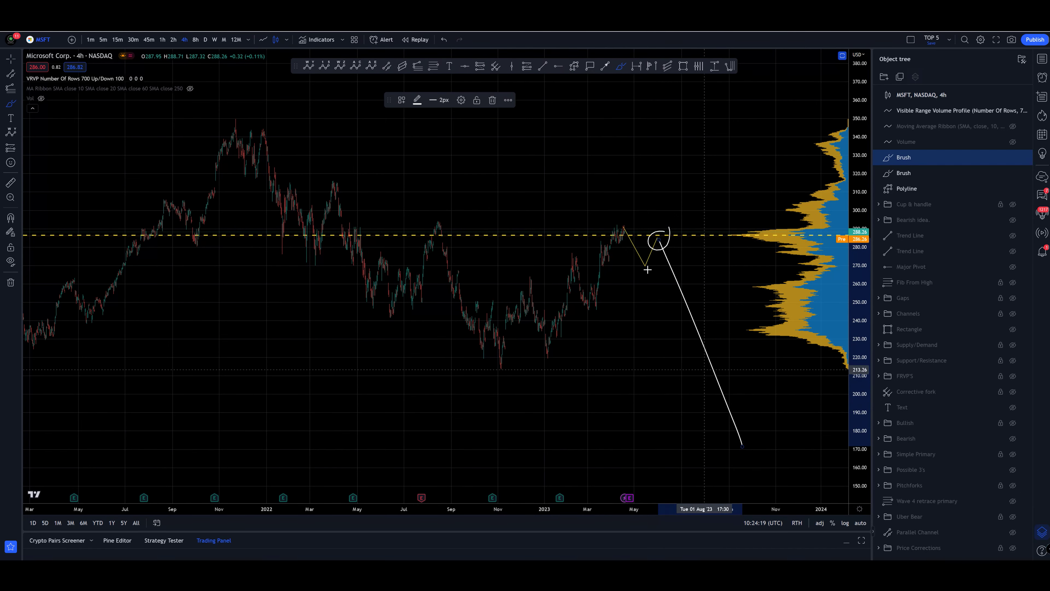
{"action": "left_click_drag", "start_coordinate": [597, 223], "coordinate": [714, 225]}
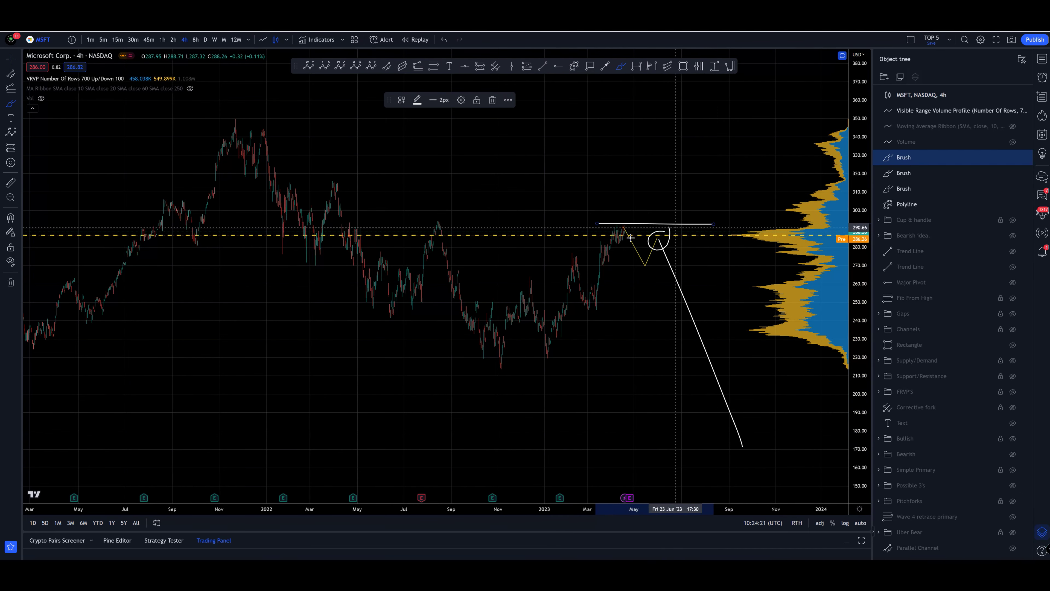
{"action": "left_click_drag", "start_coordinate": [643, 239], "coordinate": [692, 239]}
{"action": "mouse_move", "coordinate": [655, 207]}
{"action": "left_mouse_down"}
{"action": "mouse_move", "coordinate": [682, 219]}
{"action": "mouse_move", "coordinate": [706, 209]}
{"action": "left_mouse_up"}
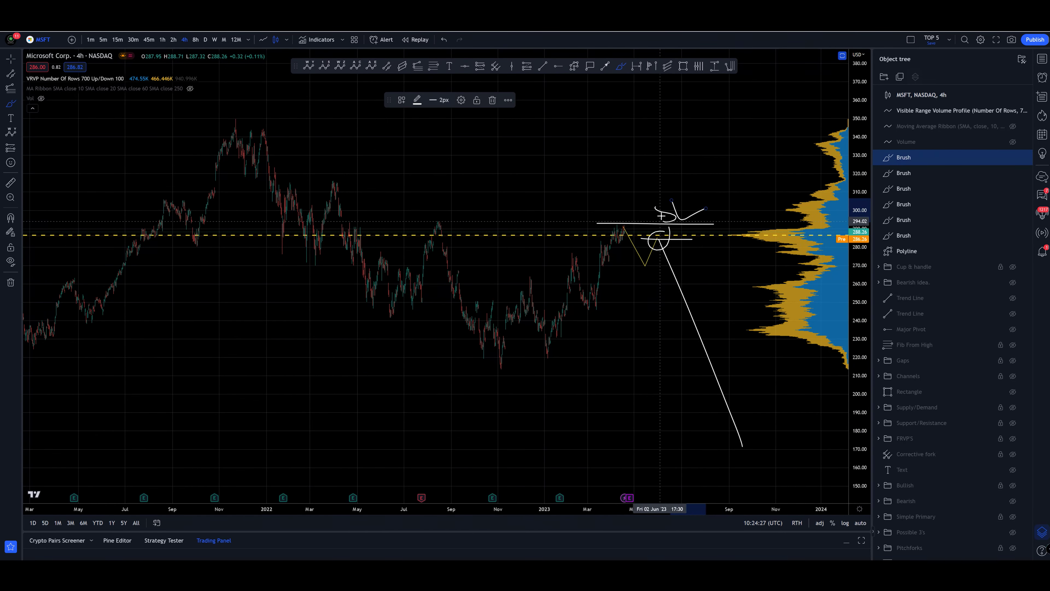
Step: Brush a stepped decline to about 155 and a rising line under the 2023 lows, and undo the whole short-trade sketch
{"action": "mouse_move", "coordinate": [665, 251]}
{"action": "left_mouse_down"}
{"action": "mouse_move", "coordinate": [715, 409]}
{"action": "mouse_move", "coordinate": [772, 478]}
{"action": "left_mouse_up"}
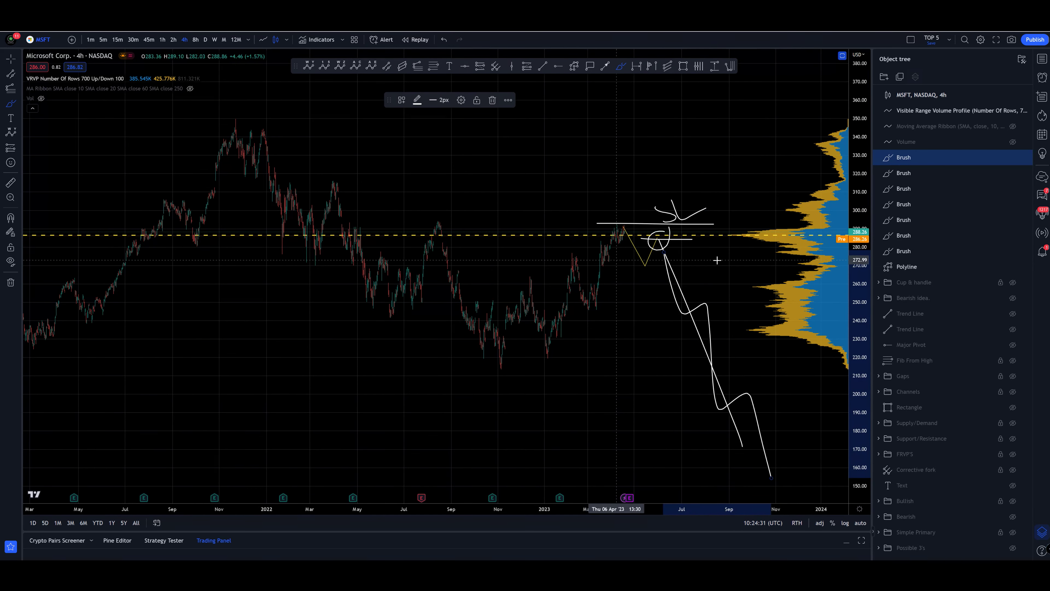
{"action": "left_click_drag", "start_coordinate": [696, 227], "coordinate": [533, 362]}
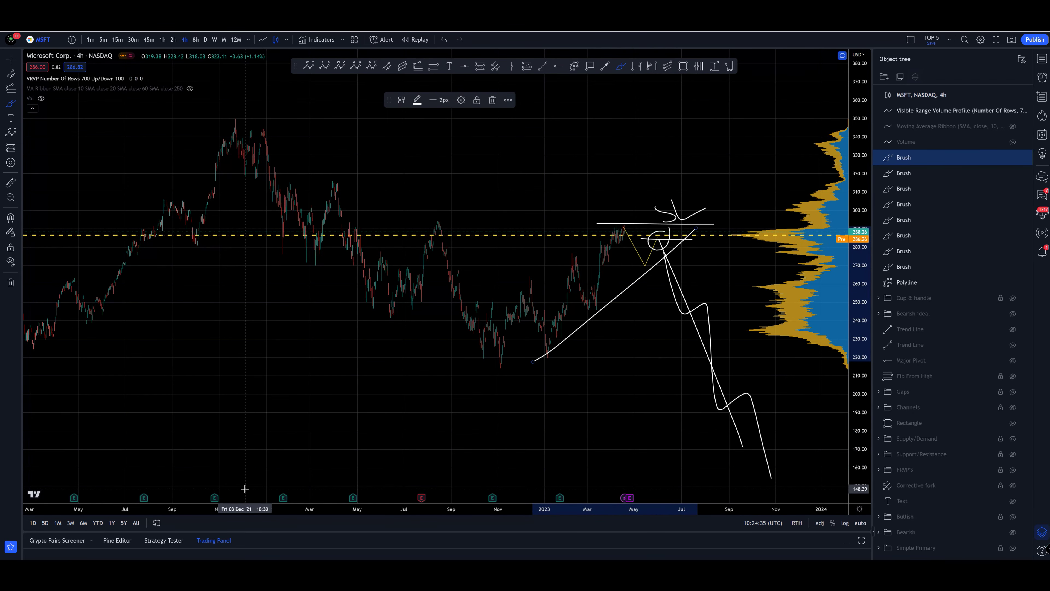
{"action": "key", "text": "ctrl+z"}
{"action": "key", "text": "ctrl+z"}
{"action": "key", "text": "ctrl+z"}
{"action": "key", "text": "ctrl+z"}
{"action": "key", "text": "ctrl+z"}
{"action": "key", "text": "ctrl+z"}
{"action": "key", "text": "ctrl+z"}
{"action": "key", "text": "ctrl+z"}
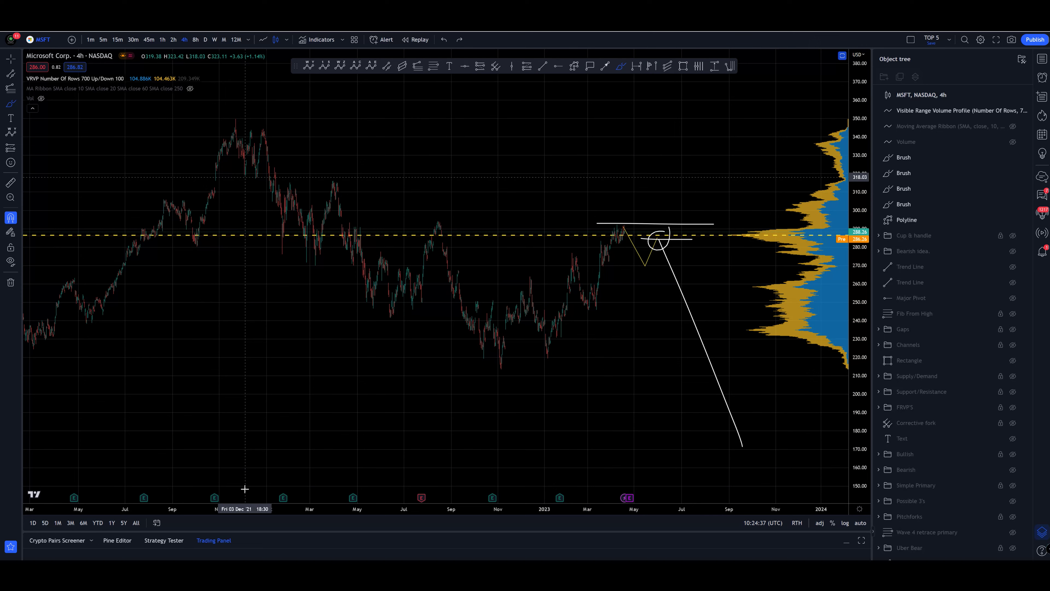
{"action": "key", "text": "ctrl+z"}
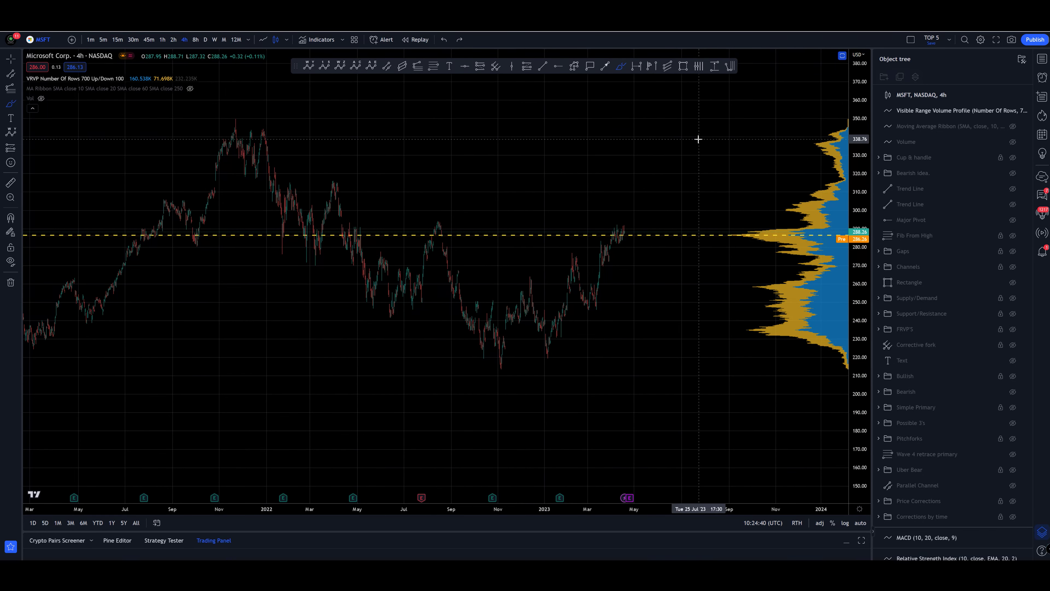
Step: Brush a steep rally from the January 2023 low up to about 355 in July 2023, and undo it
{"action": "left_click_drag", "start_coordinate": [555, 366], "coordinate": [629, 221]}
{"action": "left_click_drag", "start_coordinate": [691, 108], "coordinate": [700, 174]}
{"action": "key", "text": "ctrl+z"}
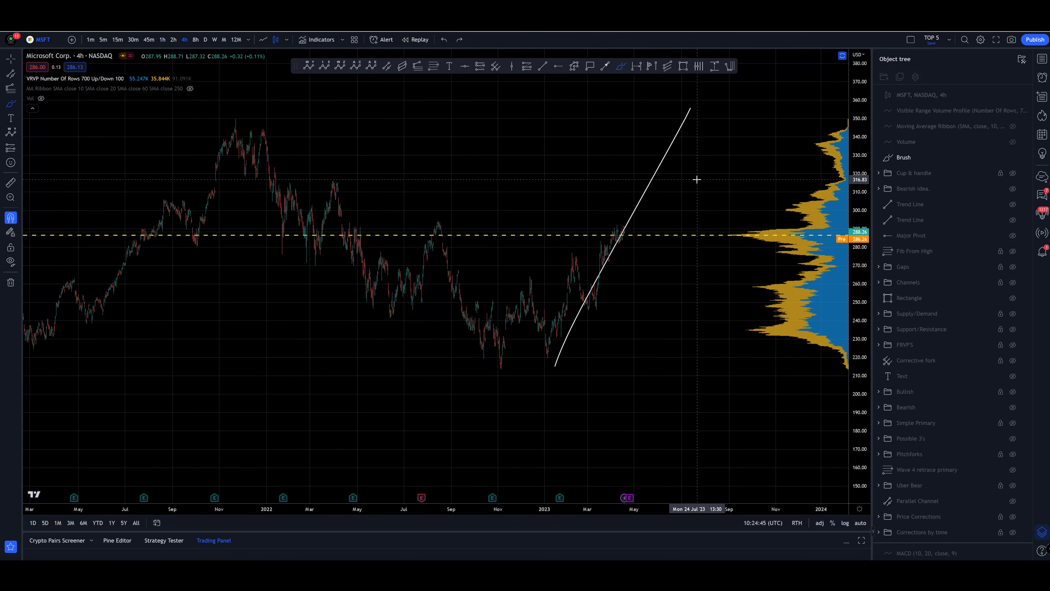
{"action": "key", "text": "ctrl+z"}
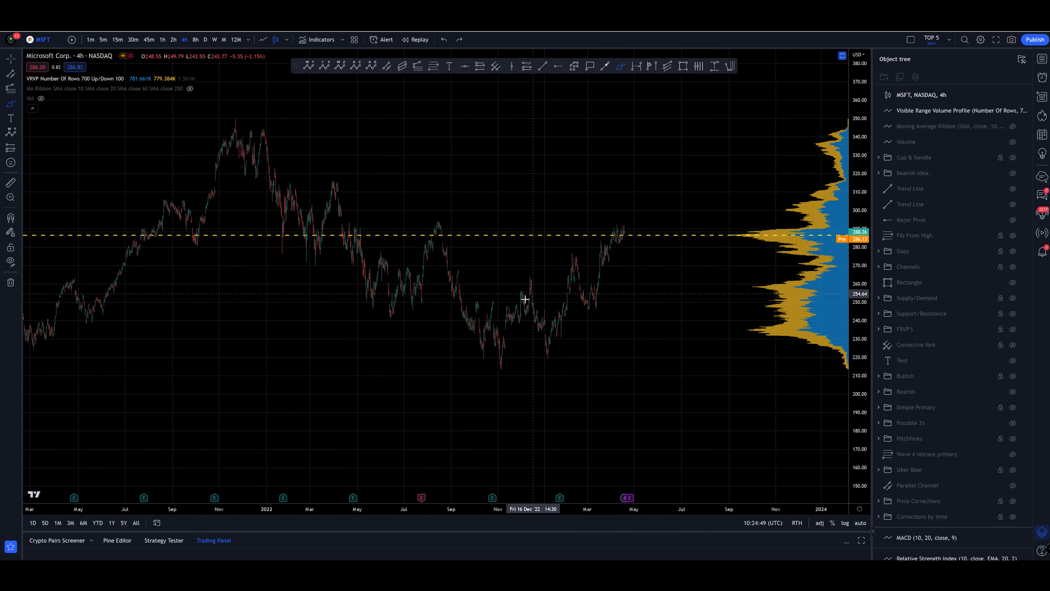
Step: Brush the wave path from the November 2022 low to about 300, a line over its highs, and an overshoot above that line
{"action": "mouse_move", "coordinate": [501, 367]}
{"action": "left_mouse_down"}
{"action": "mouse_move", "coordinate": [534, 284]}
{"action": "mouse_move", "coordinate": [546, 353]}
{"action": "mouse_move", "coordinate": [577, 255]}
{"action": "mouse_move", "coordinate": [594, 312]}
{"action": "mouse_move", "coordinate": [629, 211]}
{"action": "left_mouse_up"}
{"action": "left_click_drag", "start_coordinate": [505, 305], "coordinate": [663, 177]}
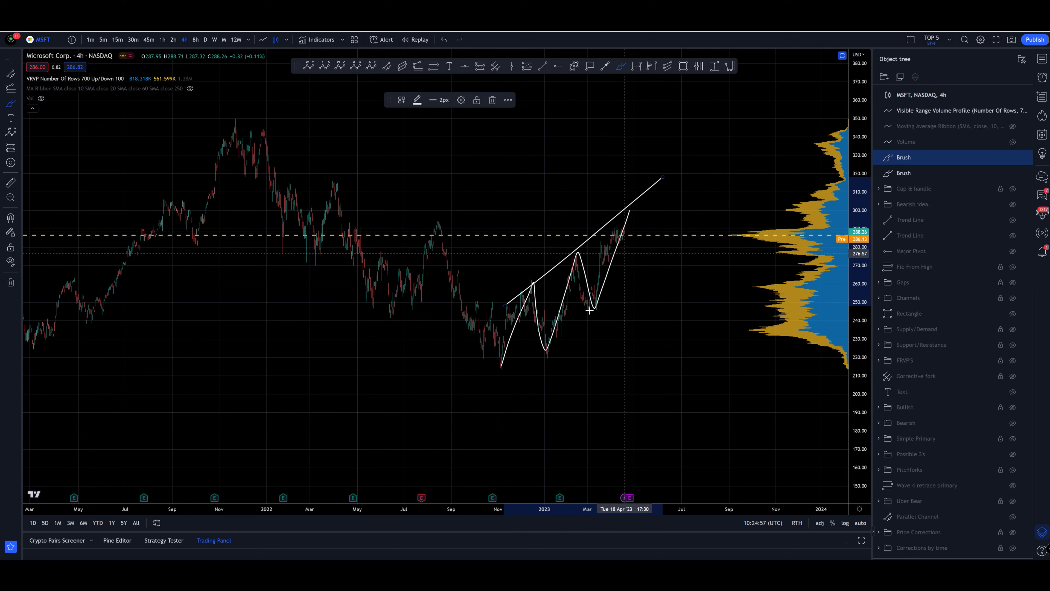
{"action": "mouse_move", "coordinate": [597, 178]}
{"action": "left_mouse_down"}
{"action": "mouse_move", "coordinate": [673, 165]}
{"action": "mouse_move", "coordinate": [664, 218]}
{"action": "left_mouse_up"}
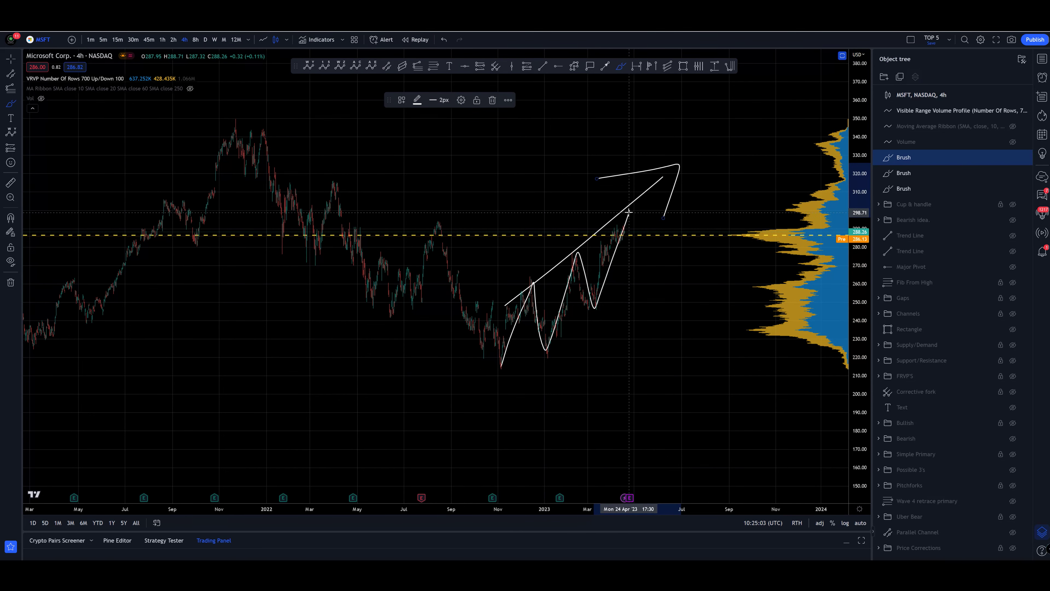
{"action": "key", "text": "Escape"}
Step: Brush a pullback and drop to about 200, a horizontal level at about 301, a label under the pullback, and a rally to about 350
{"action": "mouse_move", "coordinate": [628, 211]}
{"action": "left_mouse_down"}
{"action": "mouse_move", "coordinate": [677, 234]}
{"action": "mouse_move", "coordinate": [700, 230]}
{"action": "mouse_move", "coordinate": [747, 396]}
{"action": "left_mouse_up"}
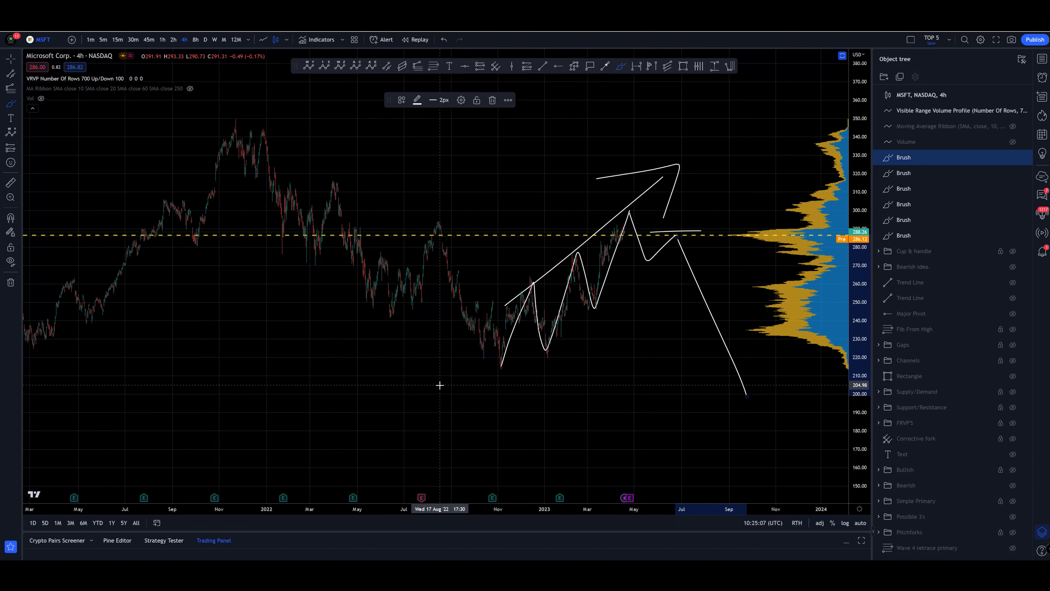
{"action": "left_click_drag", "start_coordinate": [605, 210], "coordinate": [734, 208]}
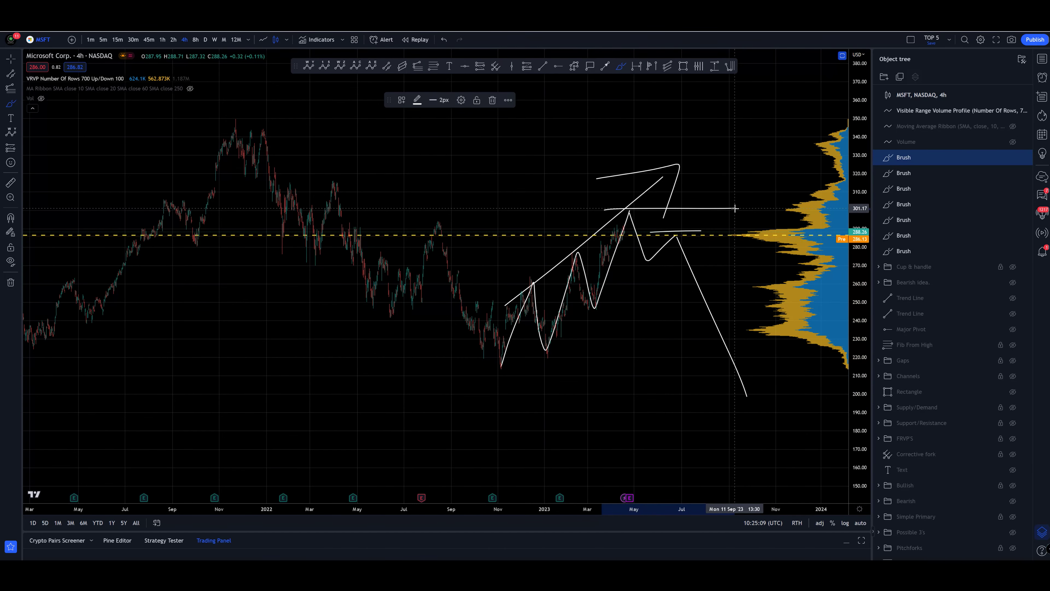
{"action": "mouse_move", "coordinate": [647, 267]}
{"action": "left_mouse_down"}
{"action": "mouse_move", "coordinate": [646, 277]}
{"action": "mouse_move", "coordinate": [674, 278]}
{"action": "left_mouse_up"}
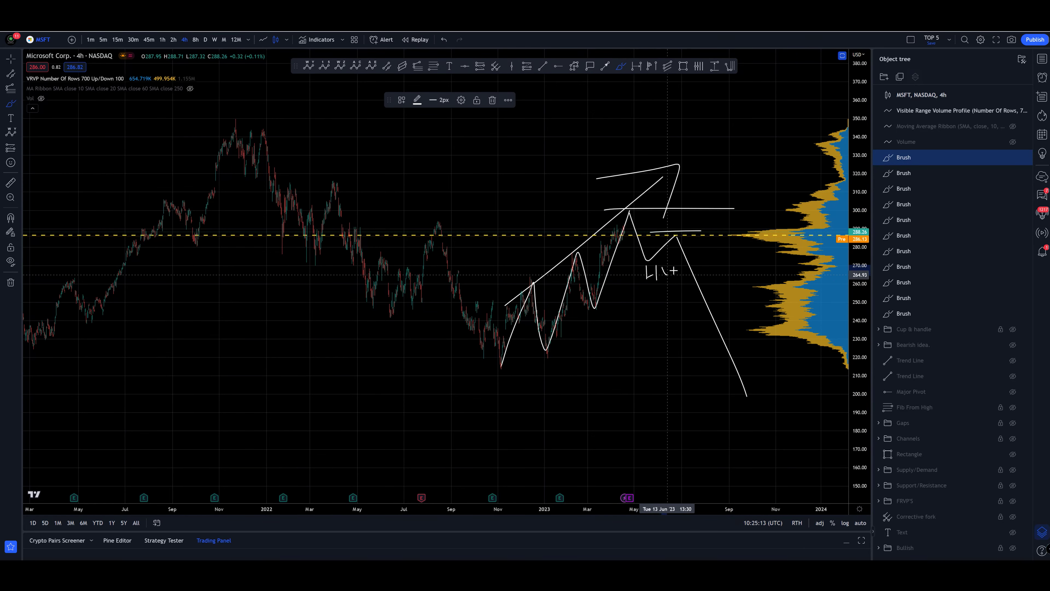
{"action": "left_click_drag", "start_coordinate": [683, 231], "coordinate": [753, 117]}
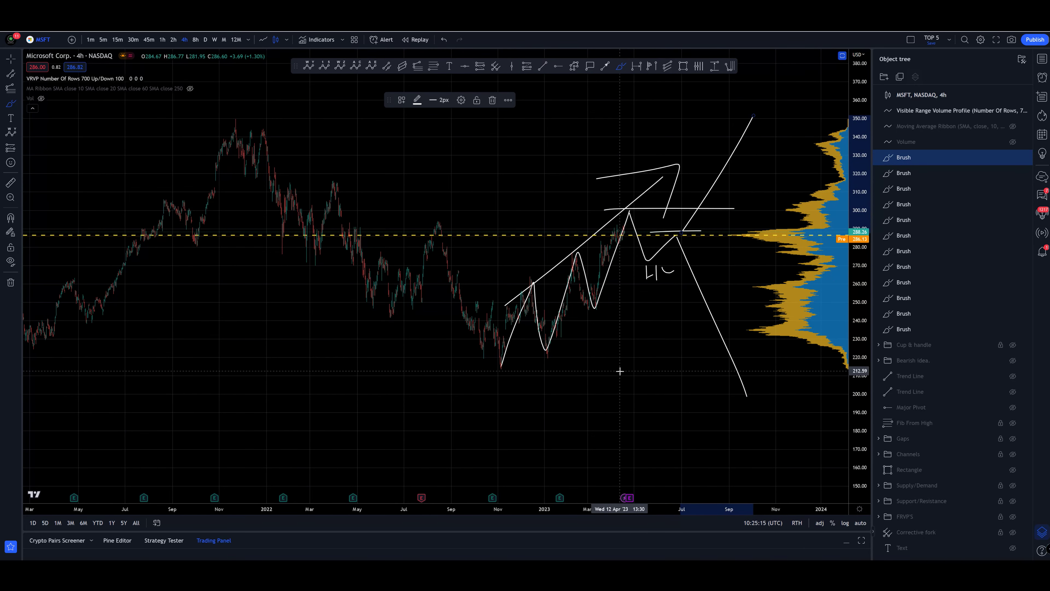
Step: Undo all brush strokes of the rising wave path and its alternative outcomes
{"action": "key", "text": "ctrl+z"}
{"action": "key", "text": "ctrl+z"}
{"action": "key", "text": "ctrl+z"}
{"action": "key", "text": "ctrl+z"}
{"action": "key", "text": "ctrl+z"}
{"action": "key", "text": "ctrl+z"}
{"action": "key", "text": "ctrl+z"}
{"action": "key", "text": "ctrl+z"}
{"action": "key", "text": "ctrl+z"}
{"action": "key", "text": "ctrl+z"}
{"action": "key", "text": "ctrl+z"}
{"action": "key", "text": "ctrl+z"}
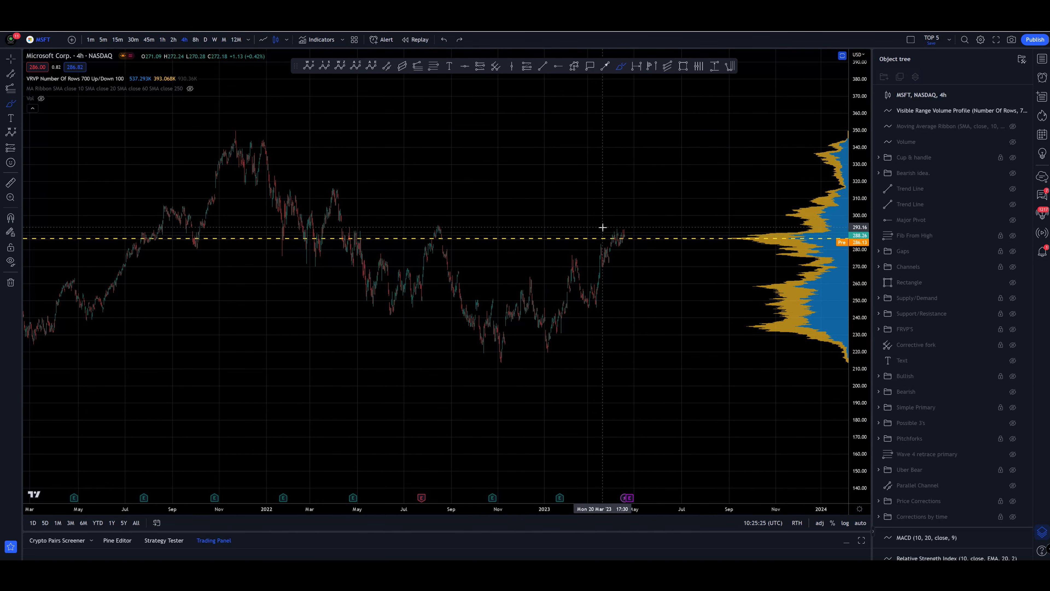
Step: Mark the April 2023 high, and brush the wave path from the December 2022 high through a May pullback to a rally near 313
{"action": "mouse_move", "coordinate": [603, 227]}
{"action": "left_mouse_down"}
{"action": "mouse_move", "coordinate": [633, 228]}
{"action": "mouse_move", "coordinate": [617, 231]}
{"action": "left_mouse_up"}
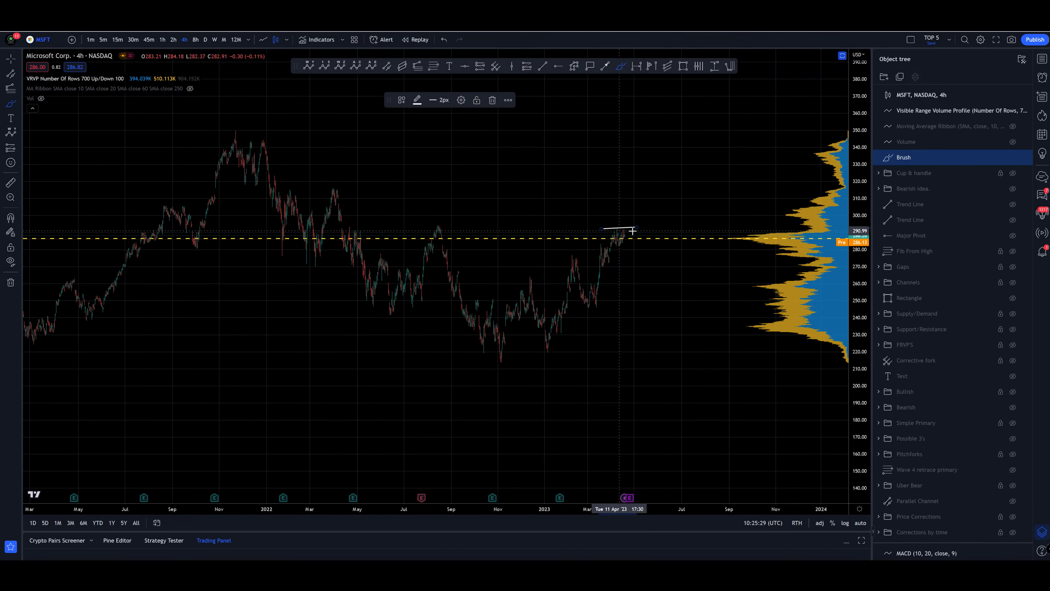
{"action": "key", "text": "ctrl+z"}
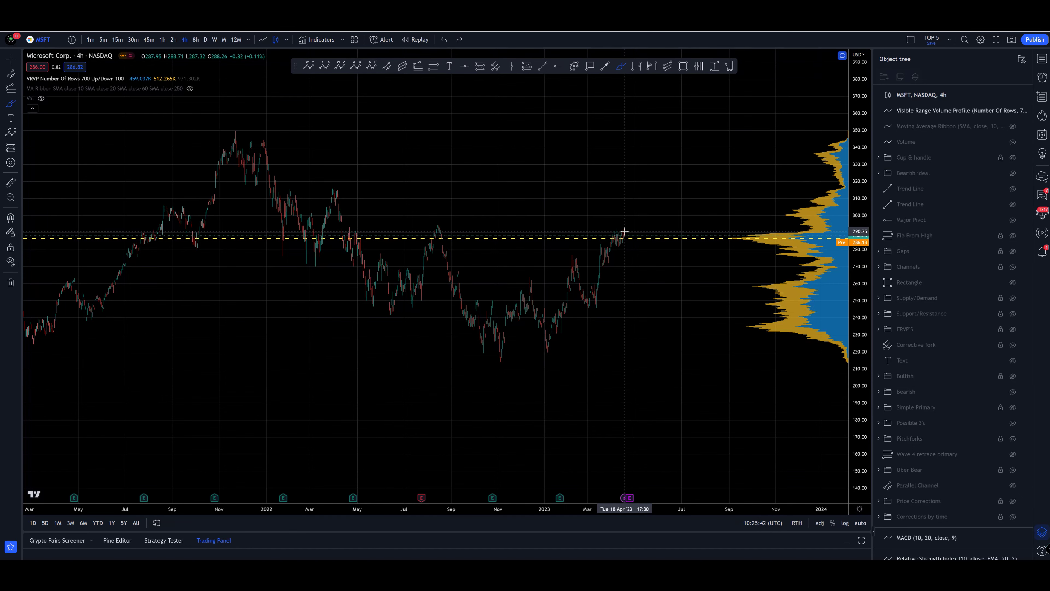
{"action": "mouse_move", "coordinate": [530, 280]}
{"action": "left_mouse_down"}
{"action": "mouse_move", "coordinate": [547, 351]}
{"action": "mouse_move", "coordinate": [576, 260]}
{"action": "mouse_move", "coordinate": [594, 308]}
{"action": "mouse_move", "coordinate": [625, 231]}
{"action": "mouse_move", "coordinate": [634, 269]}
{"action": "mouse_move", "coordinate": [645, 250]}
{"action": "mouse_move", "coordinate": [632, 267]}
{"action": "mouse_move", "coordinate": [668, 256]}
{"action": "mouse_move", "coordinate": [663, 265]}
{"action": "mouse_move", "coordinate": [676, 190]}
{"action": "left_mouse_up"}
{"action": "left_click", "coordinate": [635, 267]}
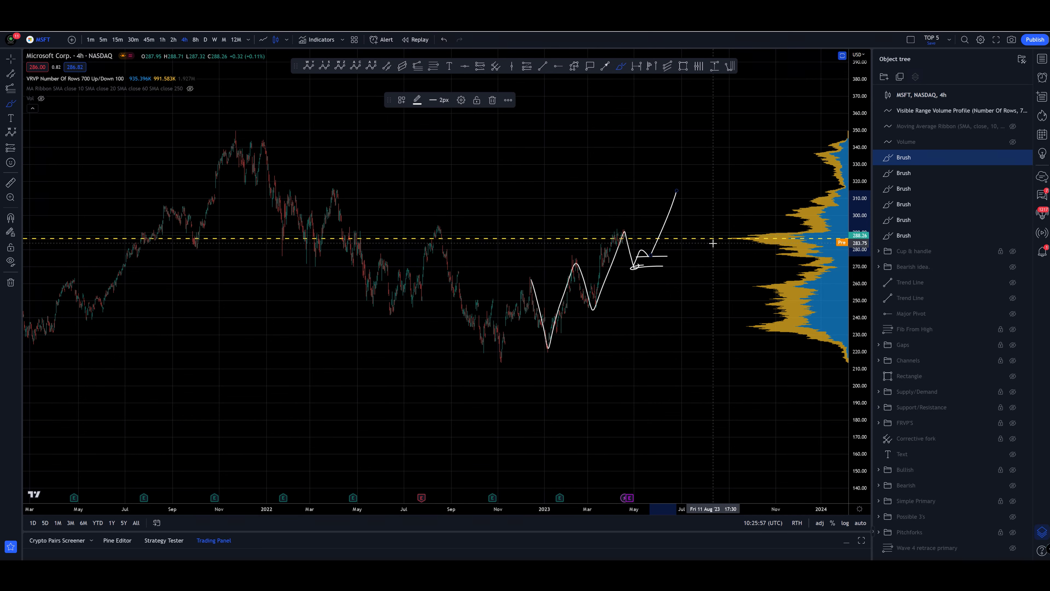
Step: Undo the brushed wave path and bring back the Bullish drawing group
{"action": "key", "text": "ctrl+z"}
{"action": "key", "text": "ctrl+z"}
{"action": "key", "text": "ctrl+z"}
{"action": "key", "text": "ctrl+z"}
{"action": "key", "text": "ctrl+z"}
{"action": "key", "text": "ctrl+z"}
{"action": "key", "text": "ctrl+z"}
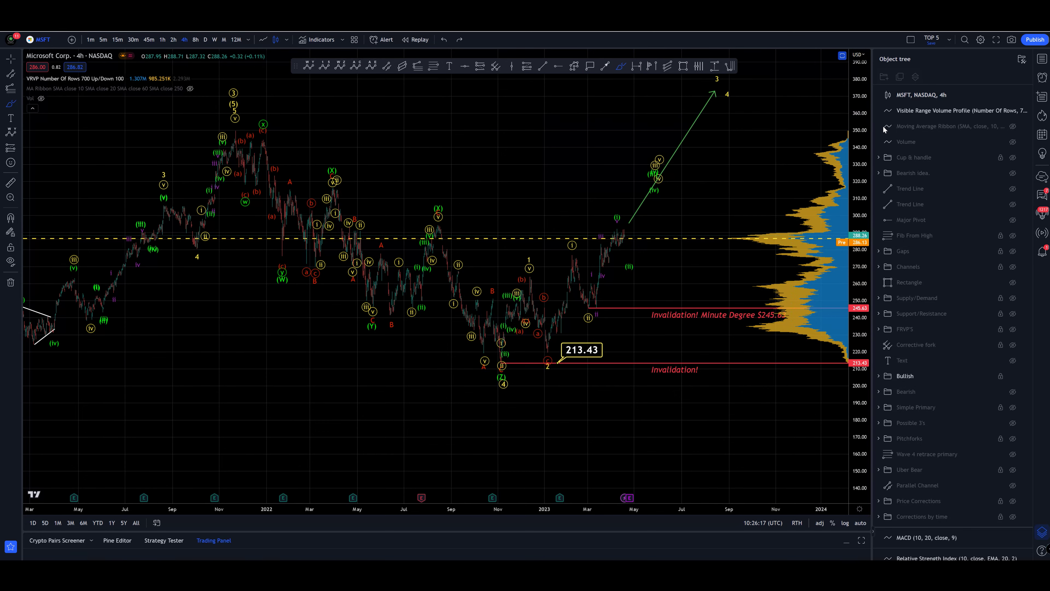
{"action": "left_click_drag", "start_coordinate": [866, 123], "coordinate": [865, 154]}
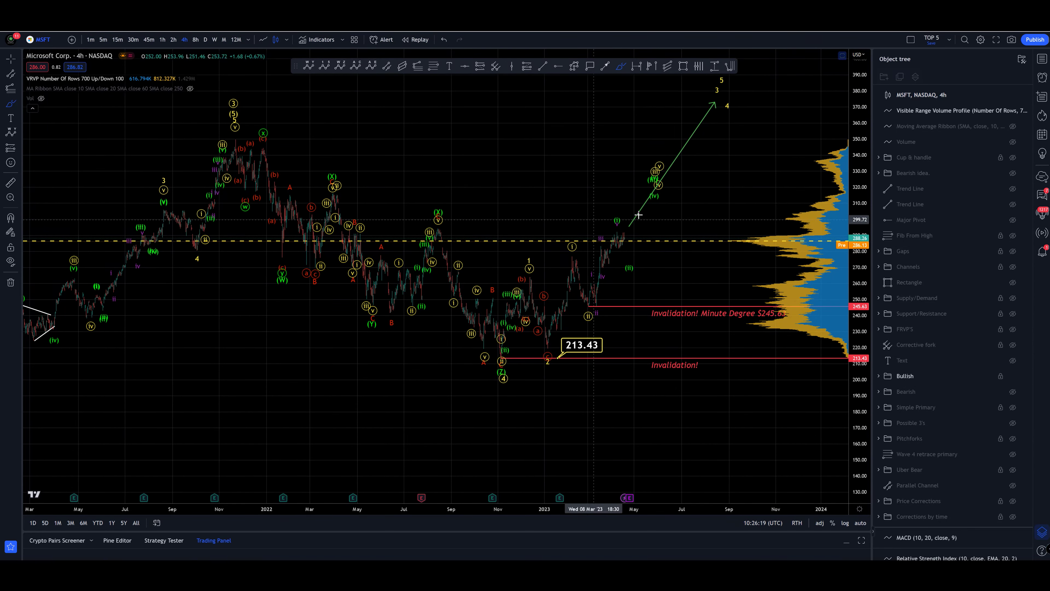